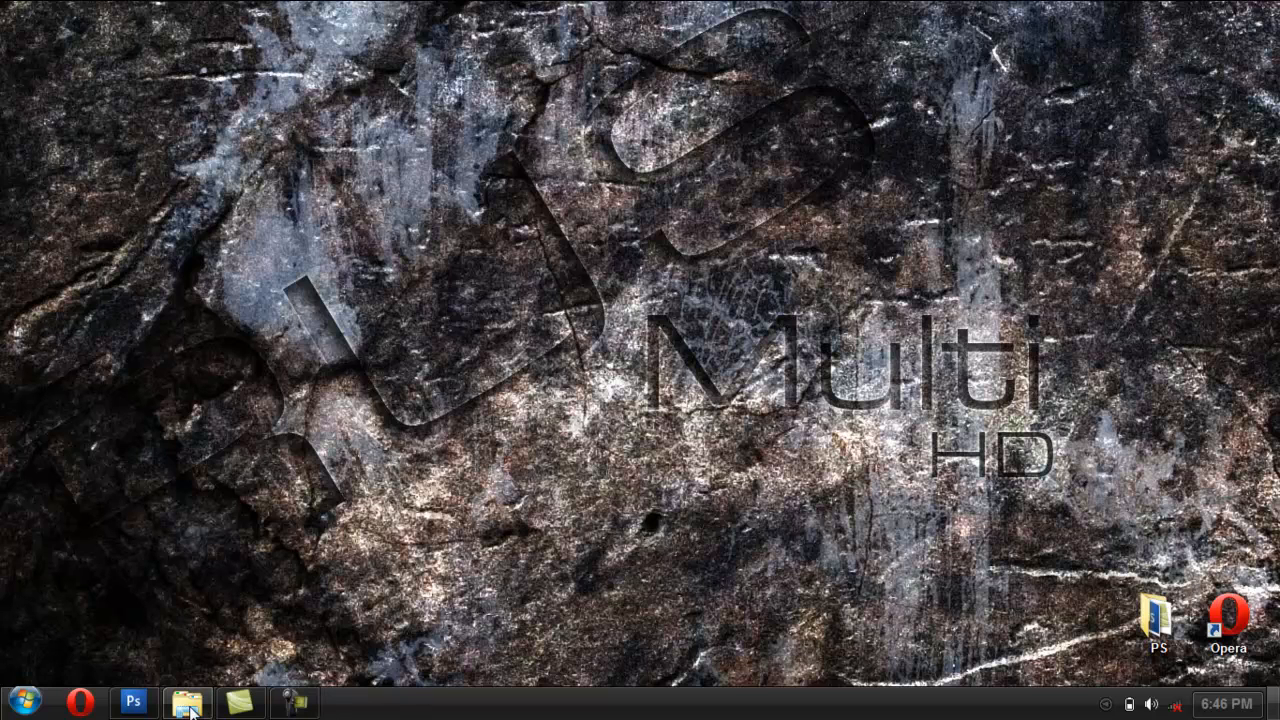
Check the desktop's screen resolution in the Windows display settings, and close the settings window.
left_click(136, 704)
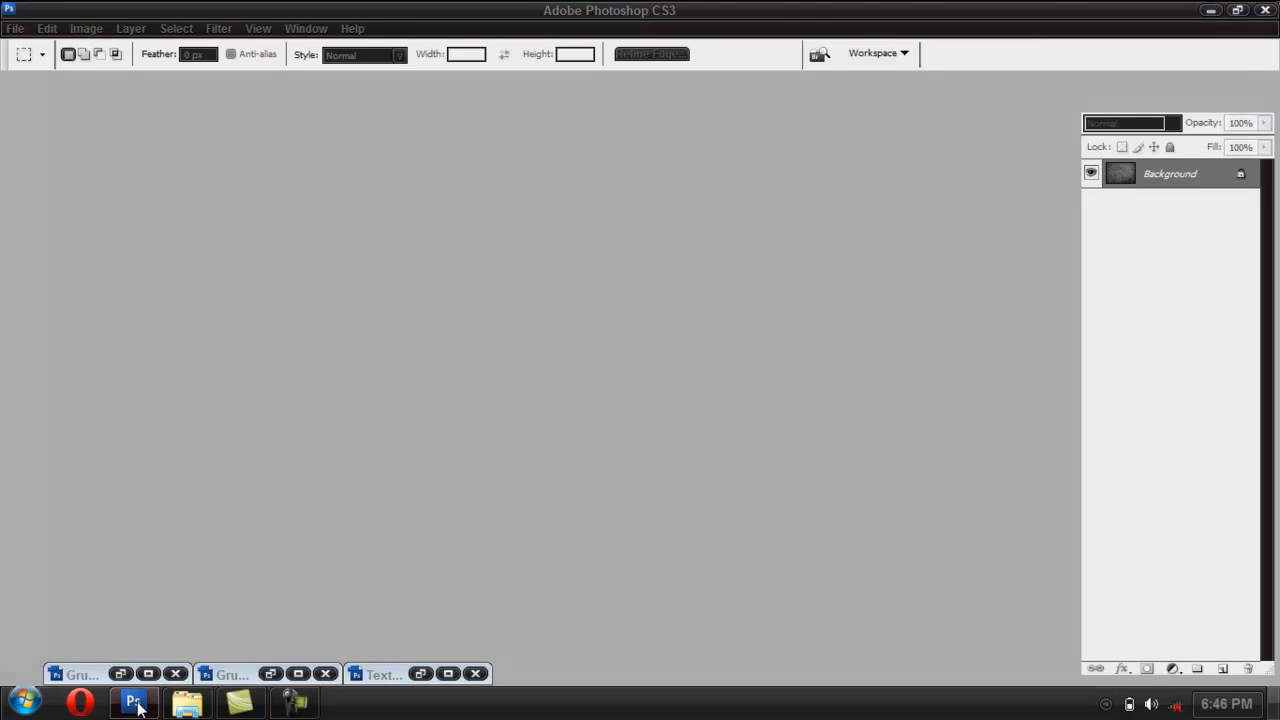
left_click(136, 704)
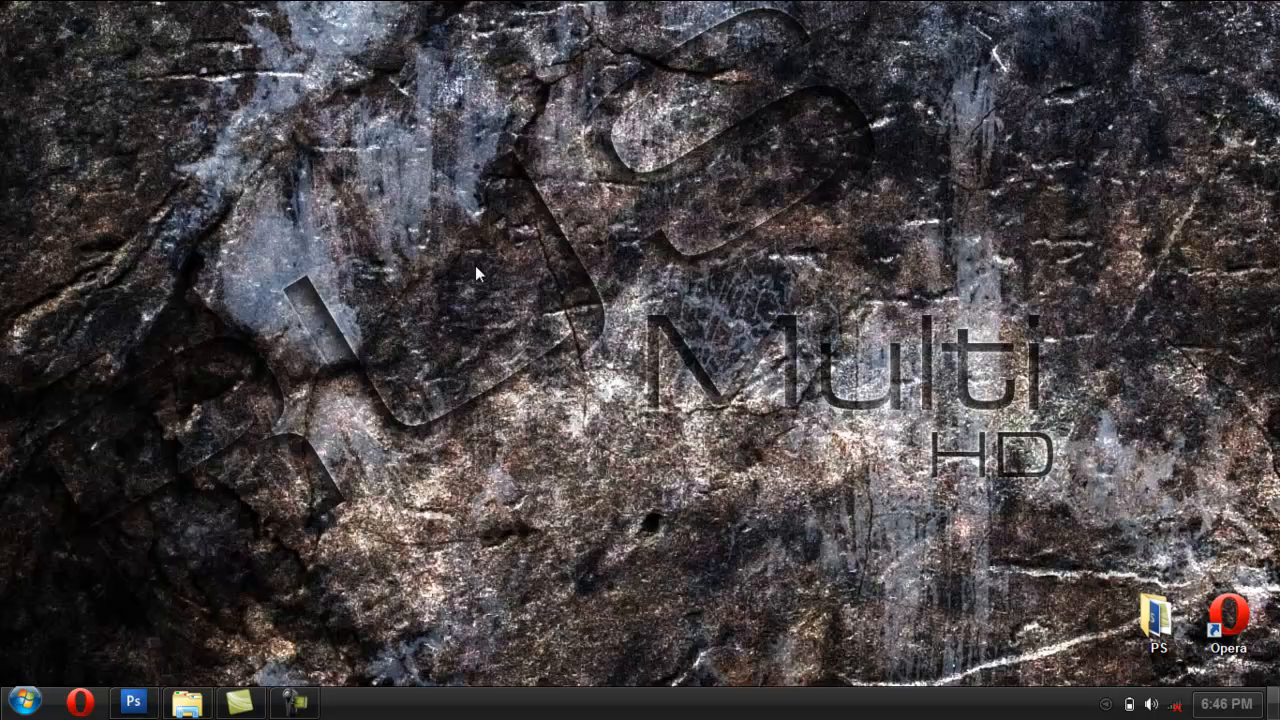
right_click(410, 314)
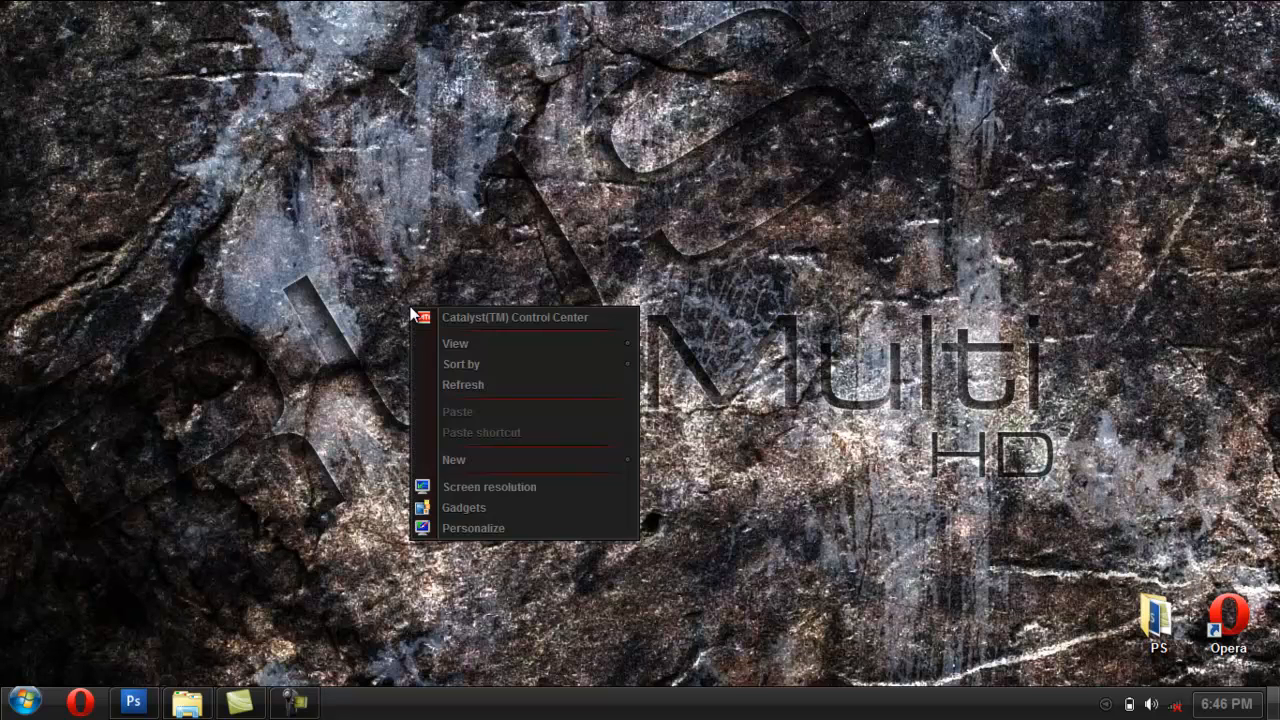
left_click(504, 487)
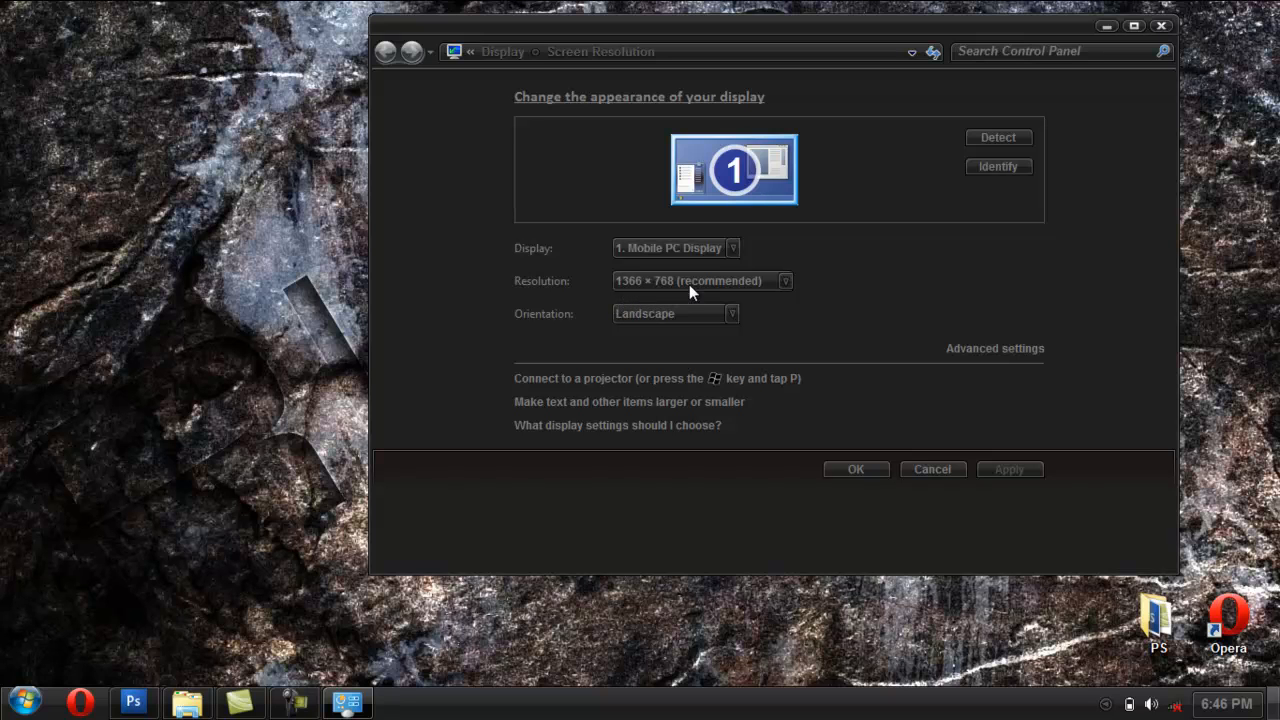
left_click(1161, 25)
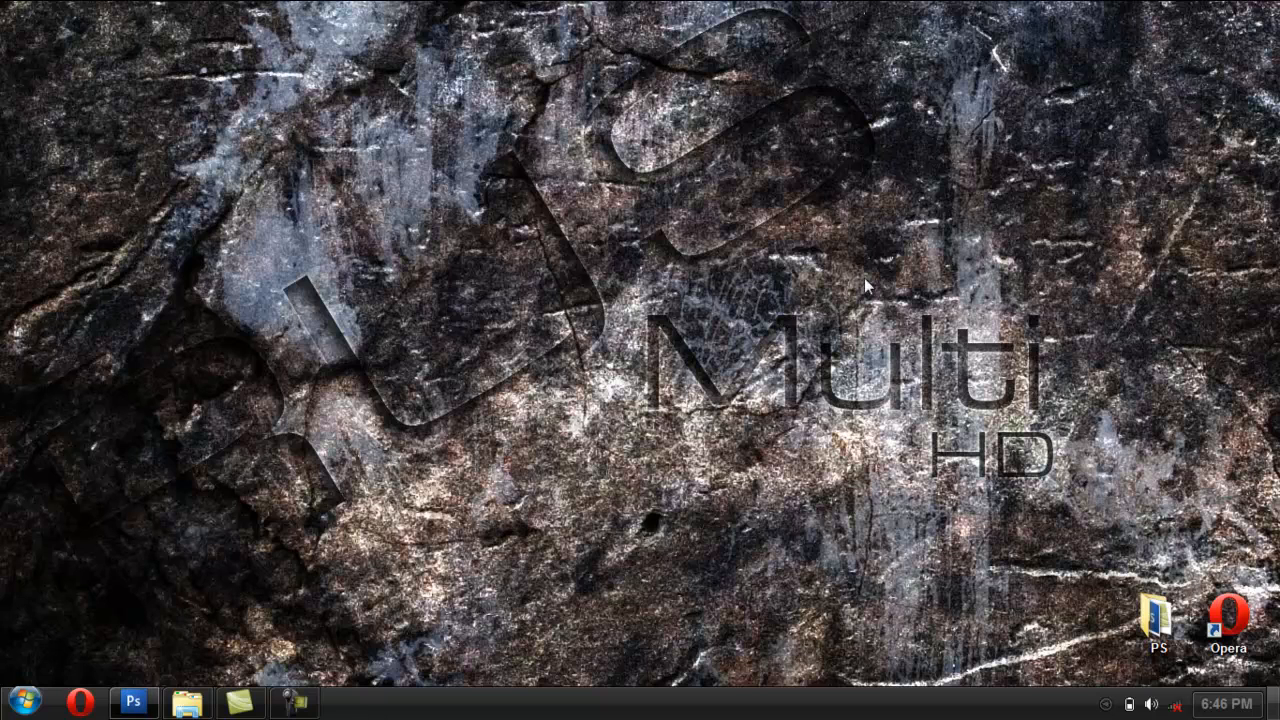
In Photoshop, create a 1366 × 768 pixel RGB document with a white background and convert its Background into the regular layer Layer 0.
left_click(133, 701)
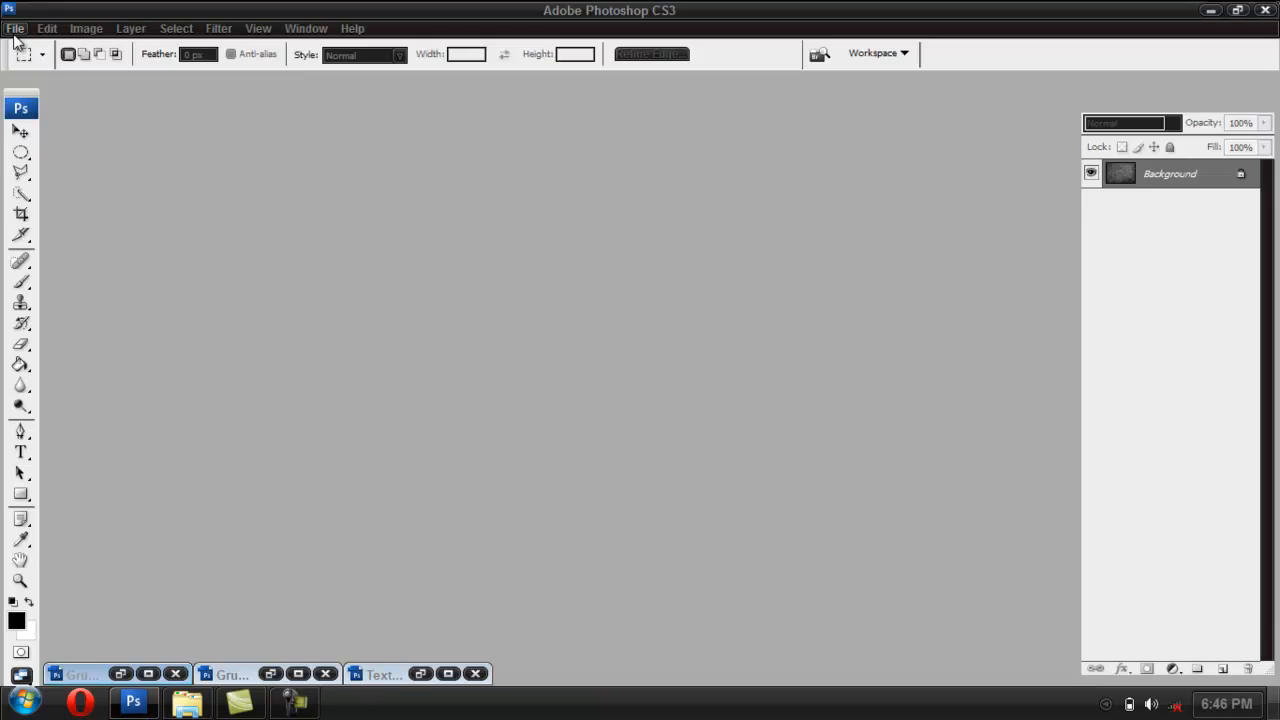
left_click(15, 28)
left_click(23, 53)
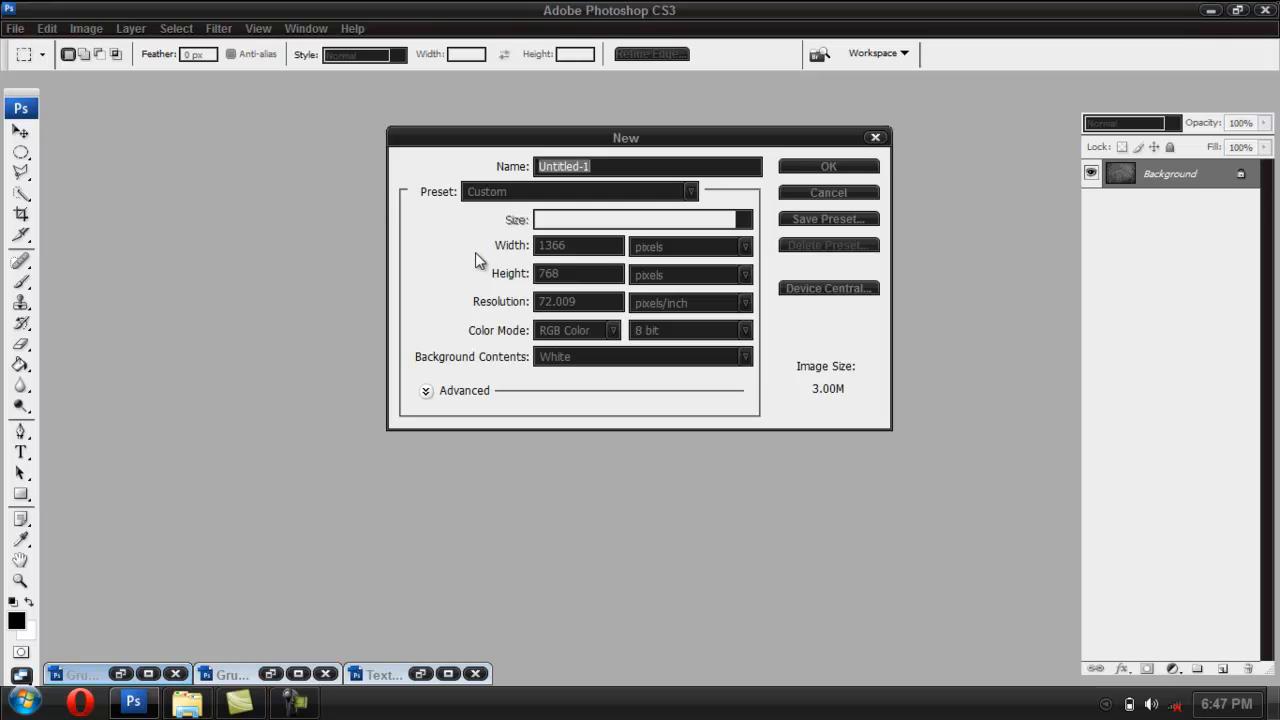
left_click(695, 246)
left_click(695, 246)
left_click(695, 246)
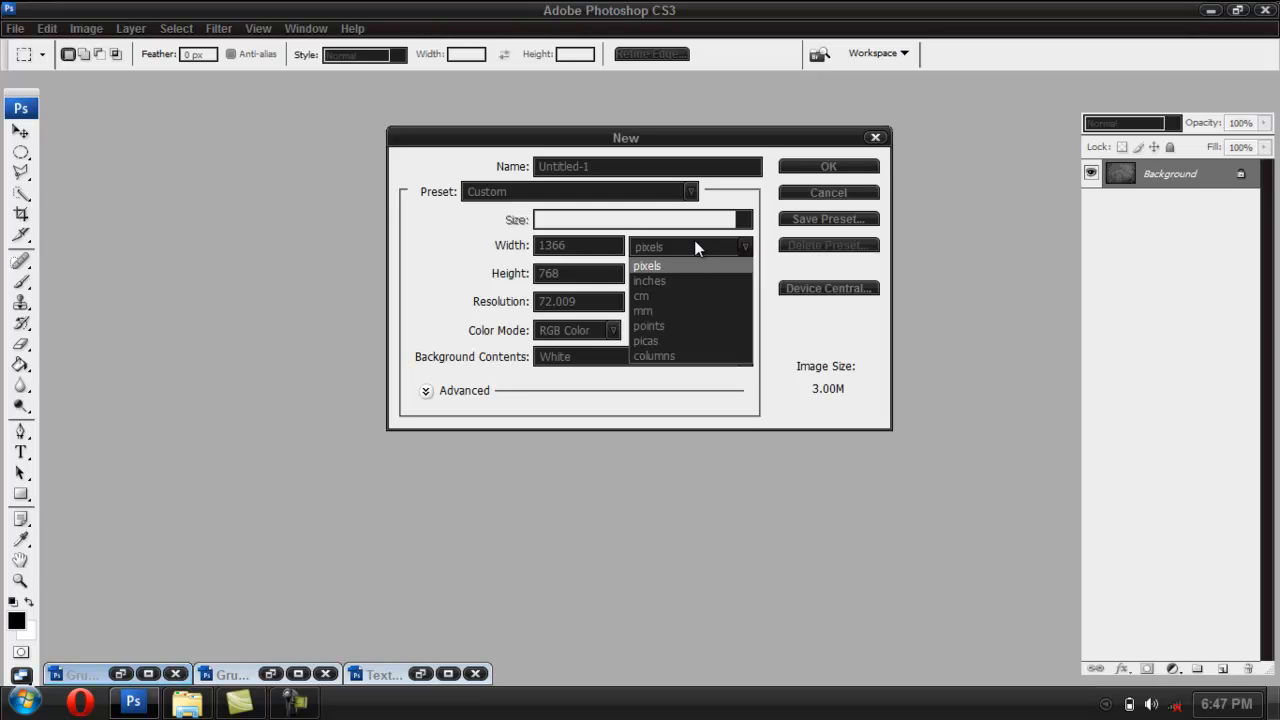
left_click(695, 246)
left_click(695, 244)
left_click(679, 268)
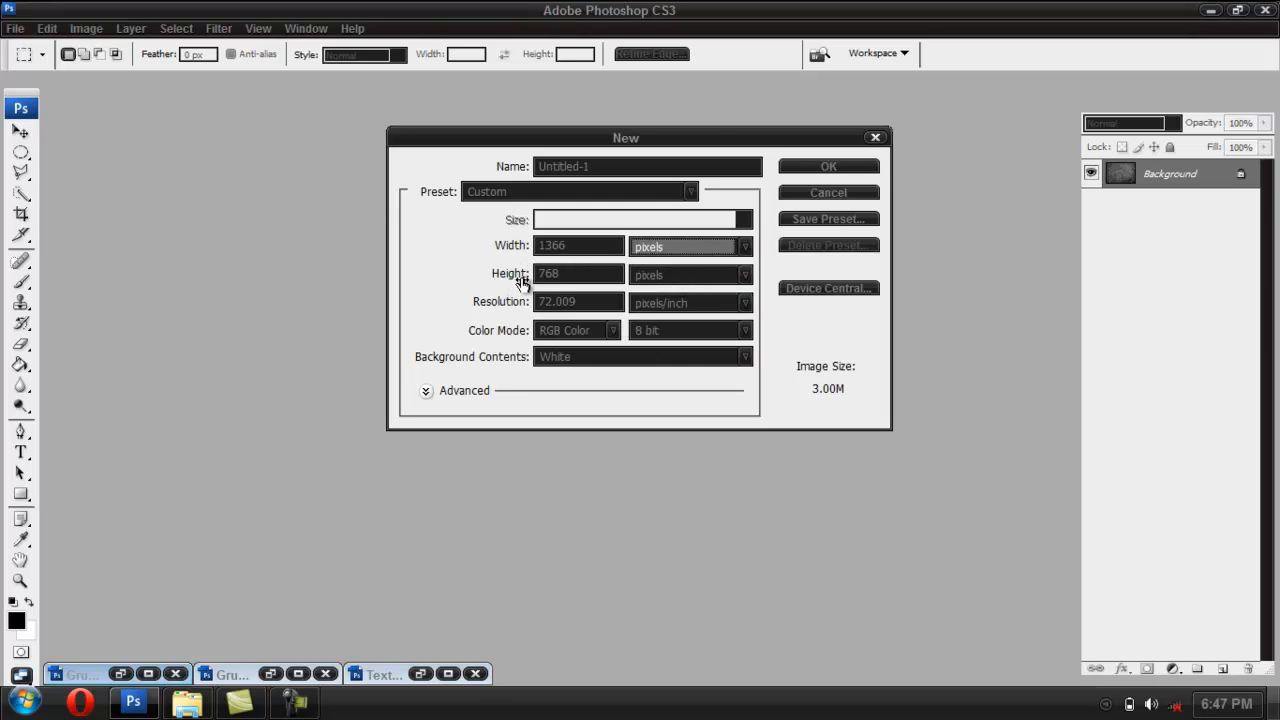
left_click(829, 167)
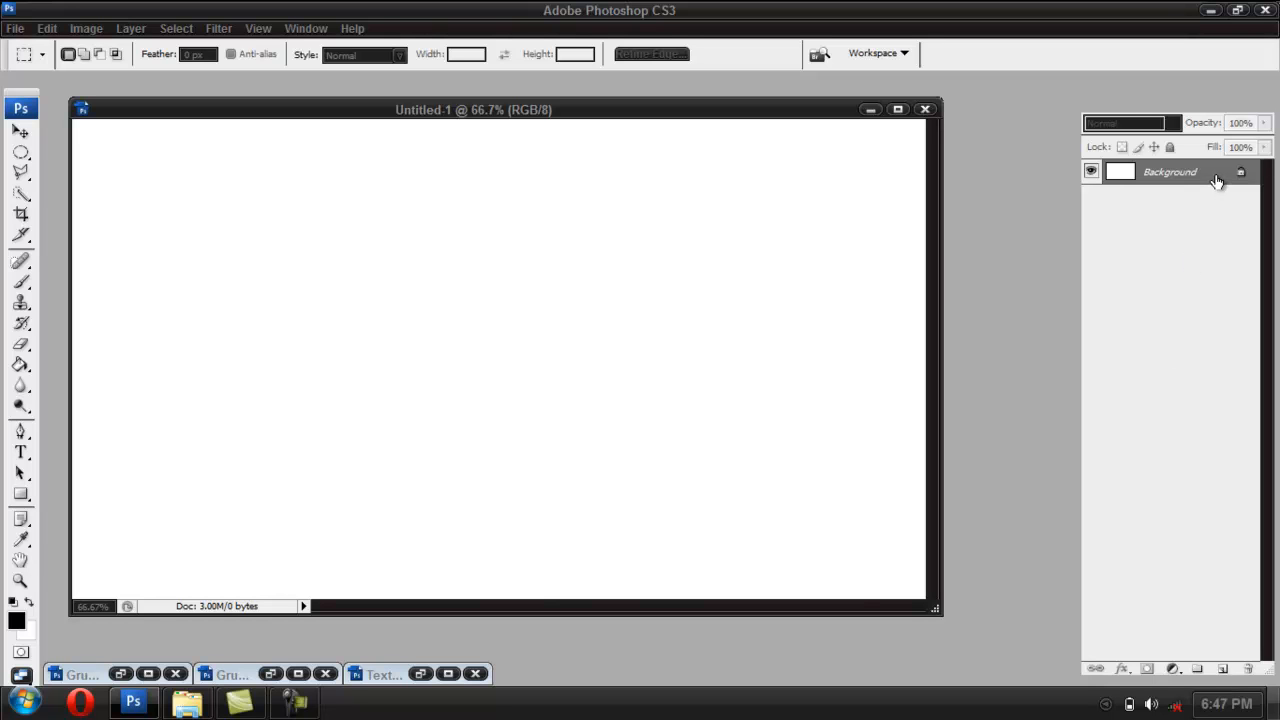
double_click(1216, 181)
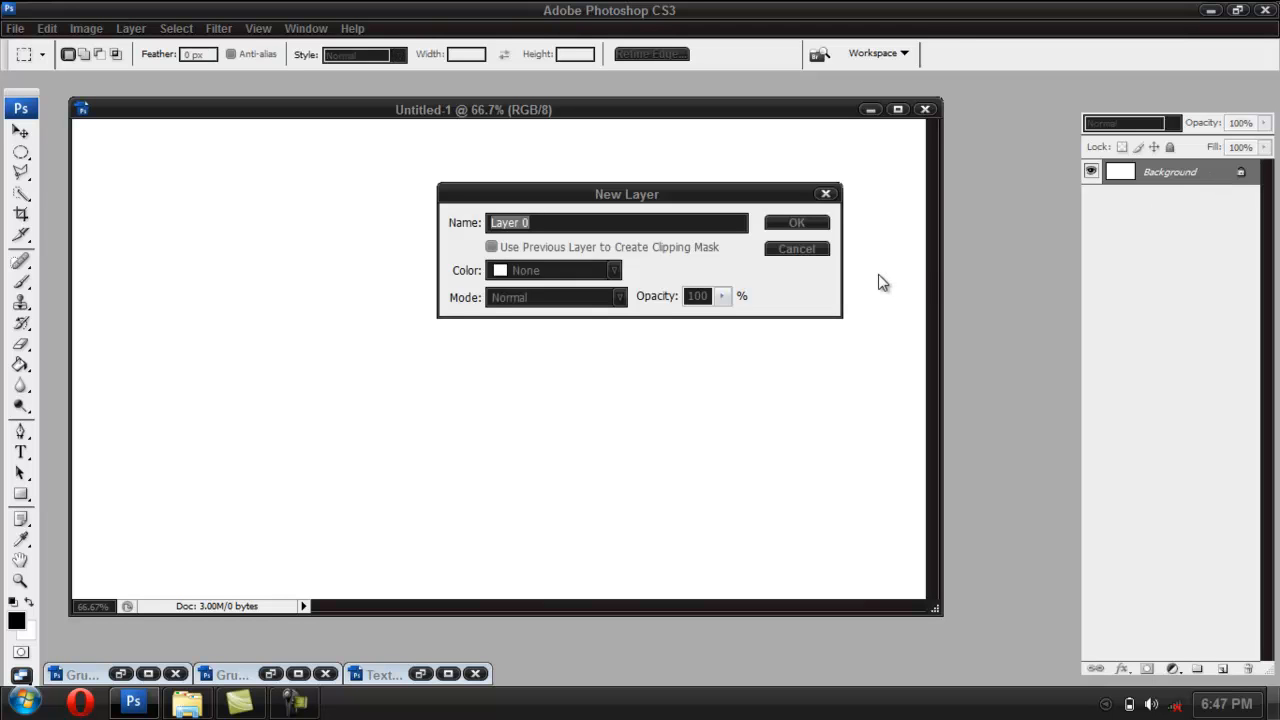
left_click(797, 224)
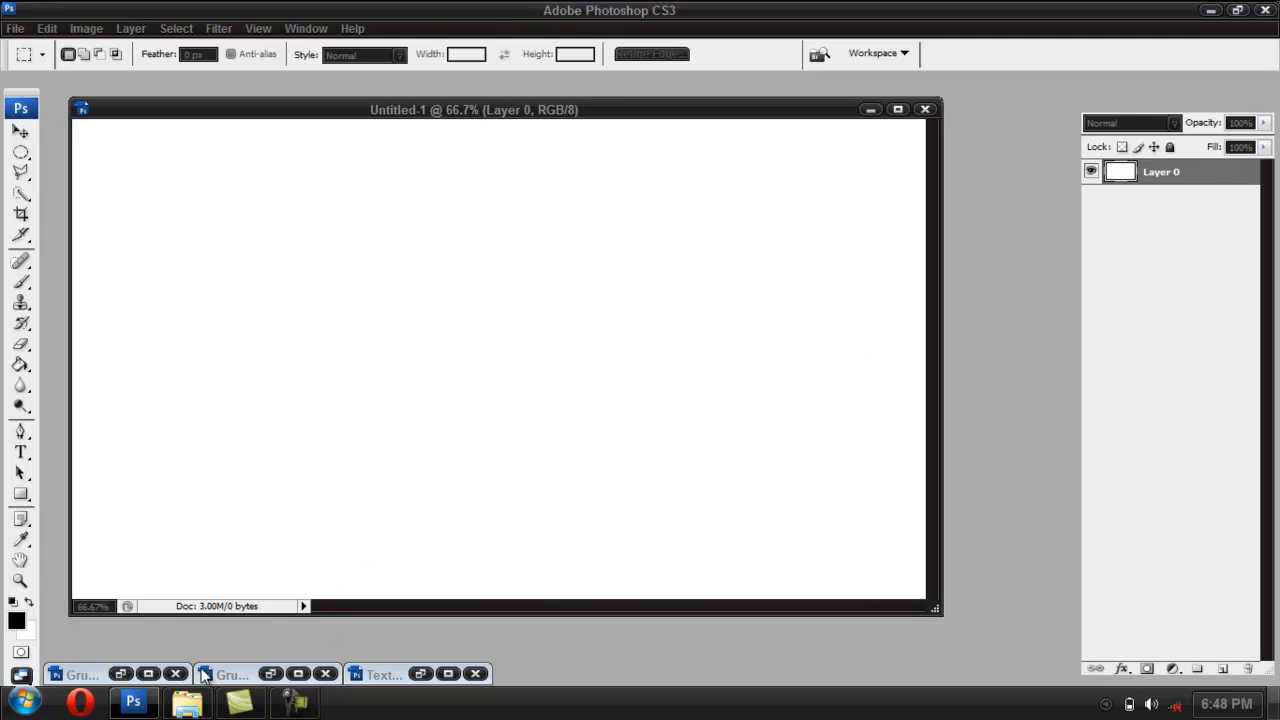
Copy the Grunge_02.jpg texture into the Untitled-1 document as a new layer covering the canvas, and minimize the source image.
left_click(120, 675)
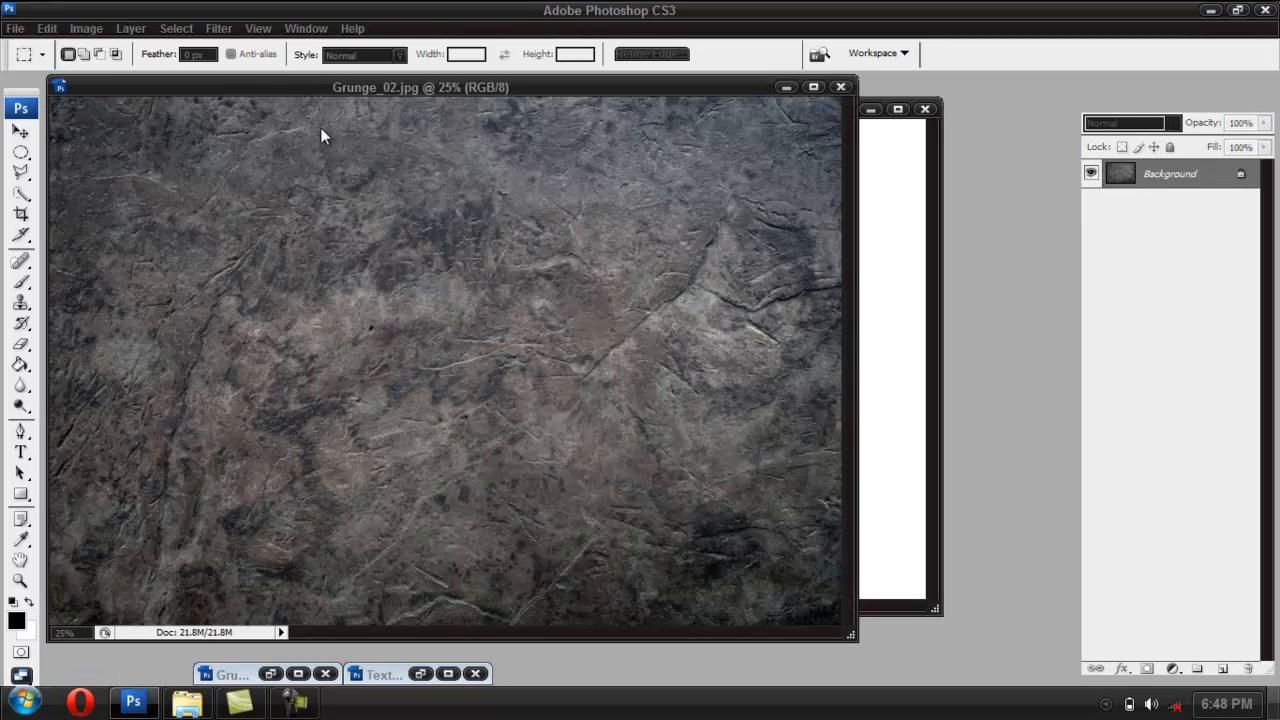
key("ctrl+w")
key("ctrl+Tab")
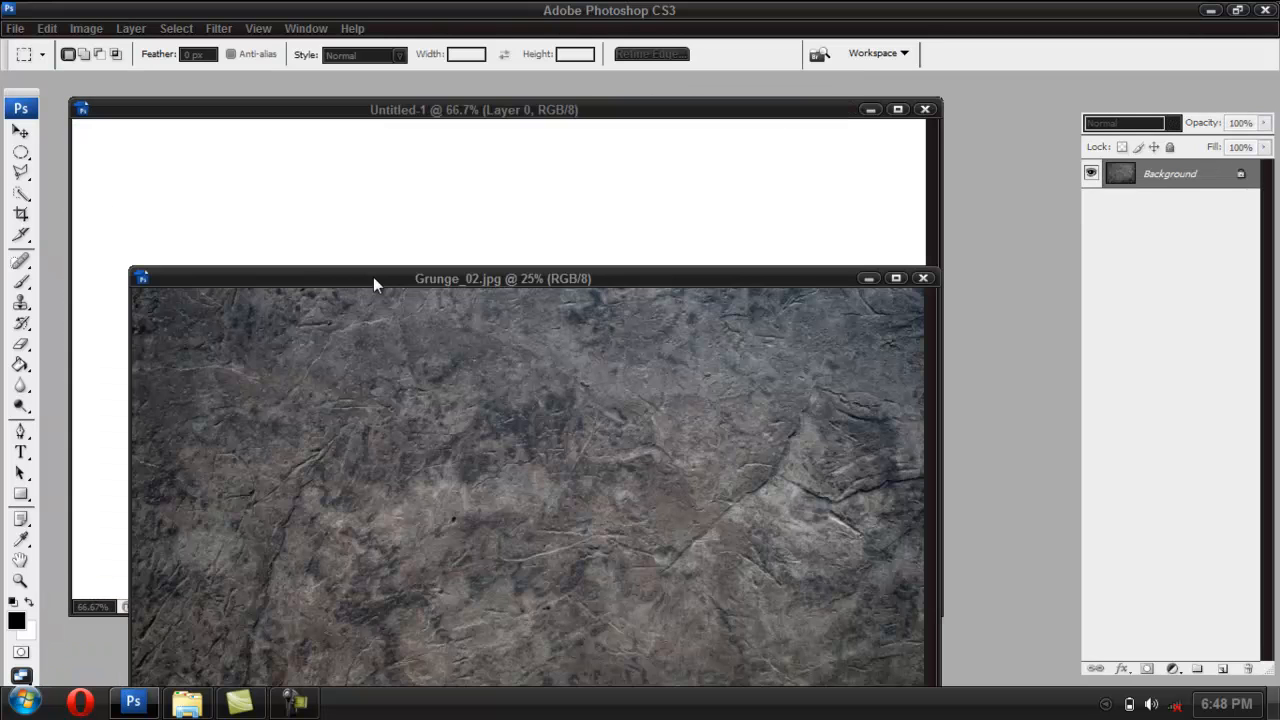
left_click(20, 131)
left_click_drag(351, 449, 310, 228)
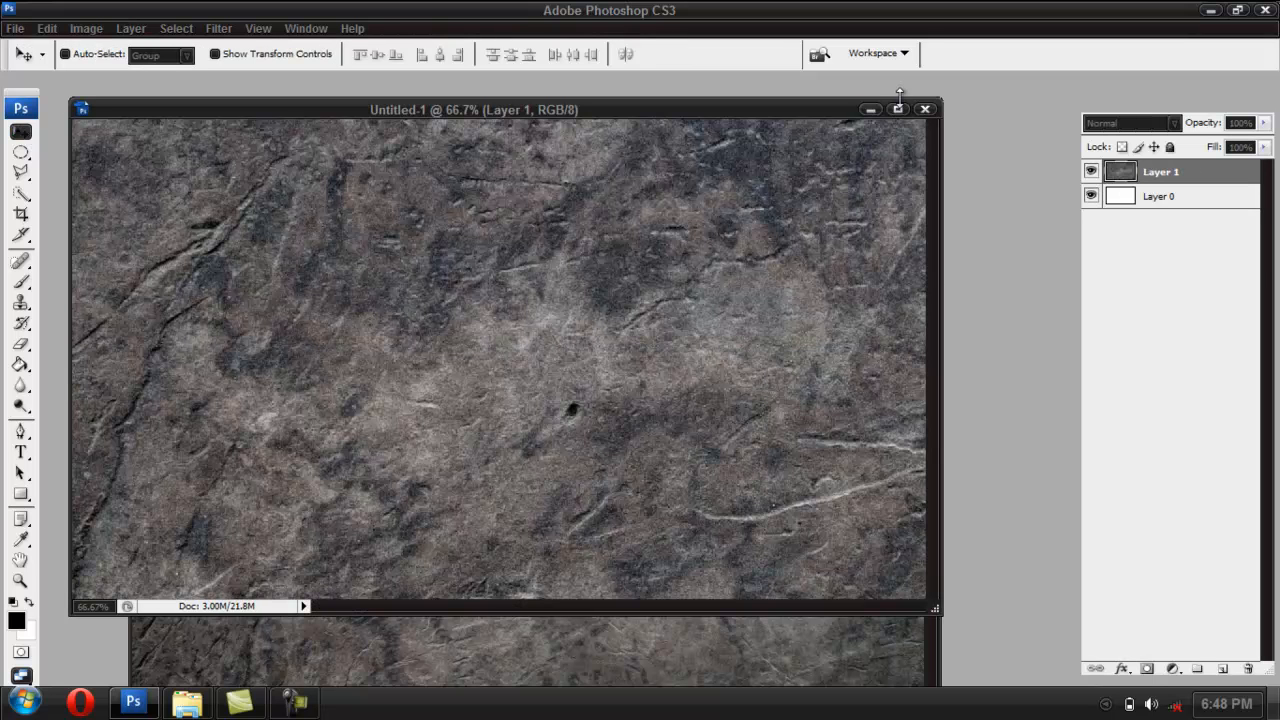
left_click(847, 625)
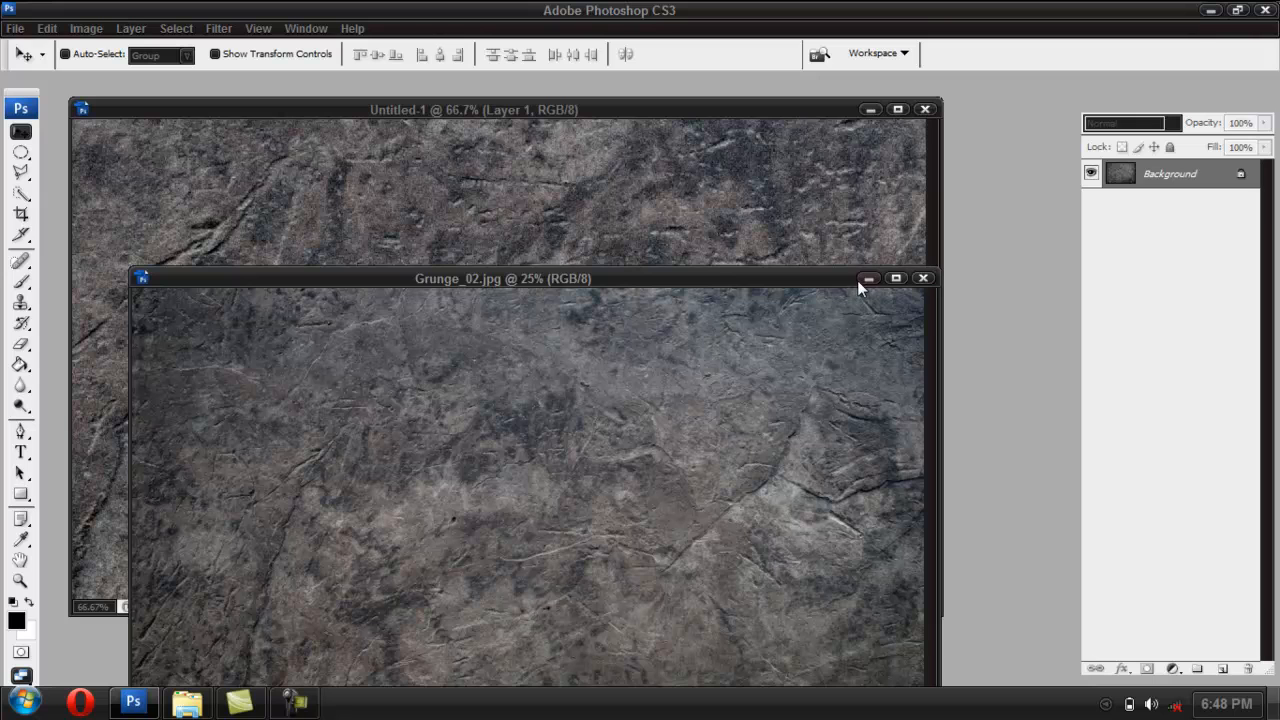
left_click(869, 279)
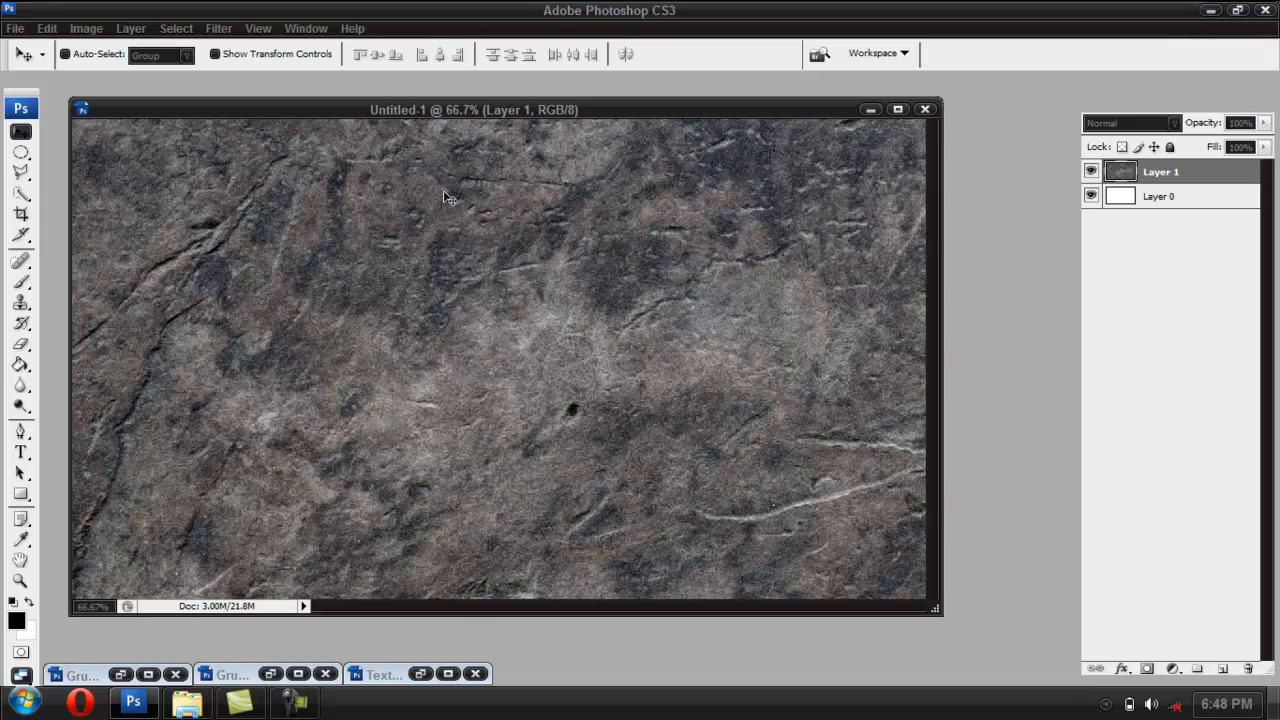
Copy the dark Grunge_17.jpg texture into Untitled-1 as a layer above the first texture and position it over the canvas.
key("ctrl+minus")
key("ctrl+minus")
key("ctrl+minus")
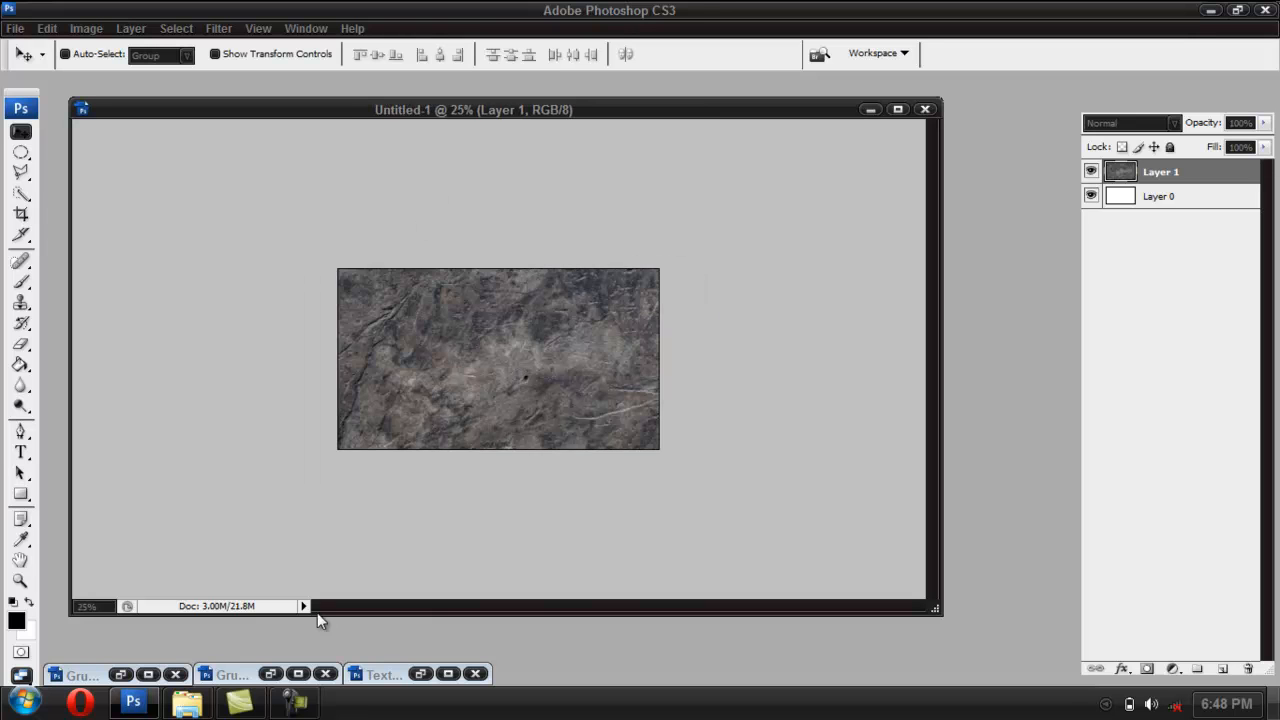
left_click(269, 674)
left_click_drag(360, 98, 406, 295)
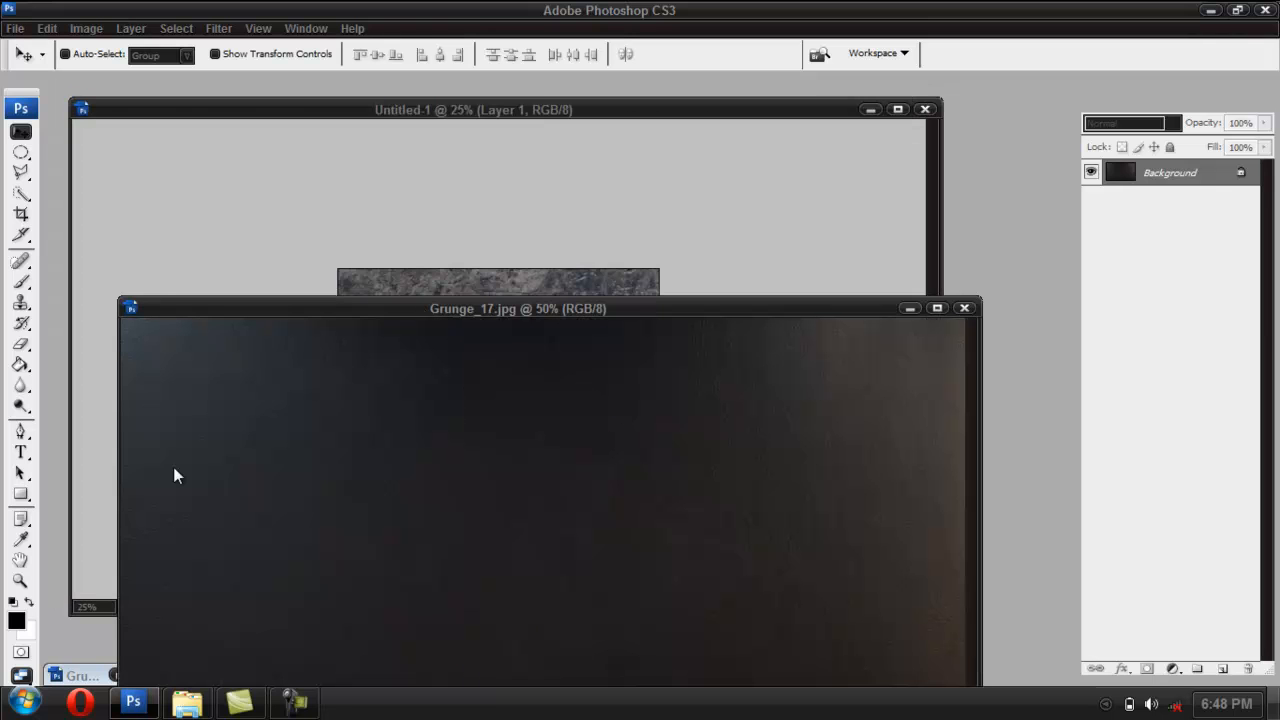
left_click_drag(220, 420, 237, 229)
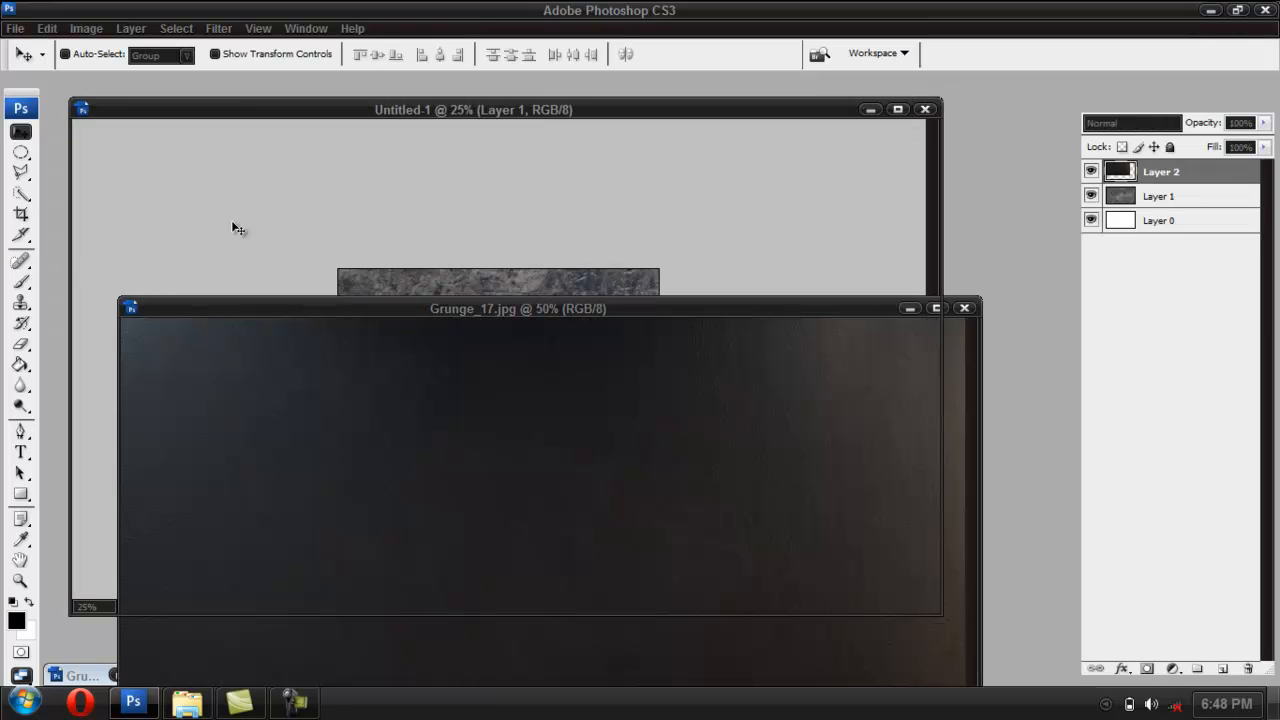
left_click_drag(553, 374, 608, 411)
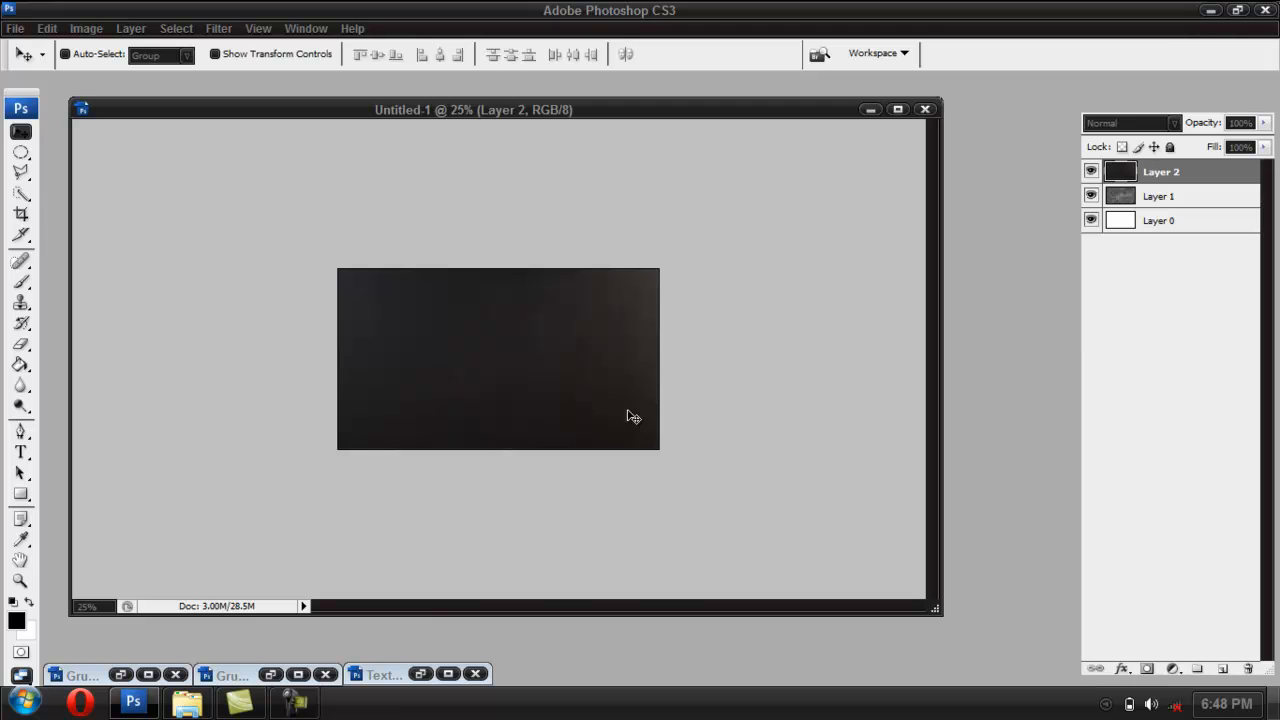
Scale Layer 2 to fit the canvas edges, at about 75.8% width and 75.1% height.
key("ctrl+t")
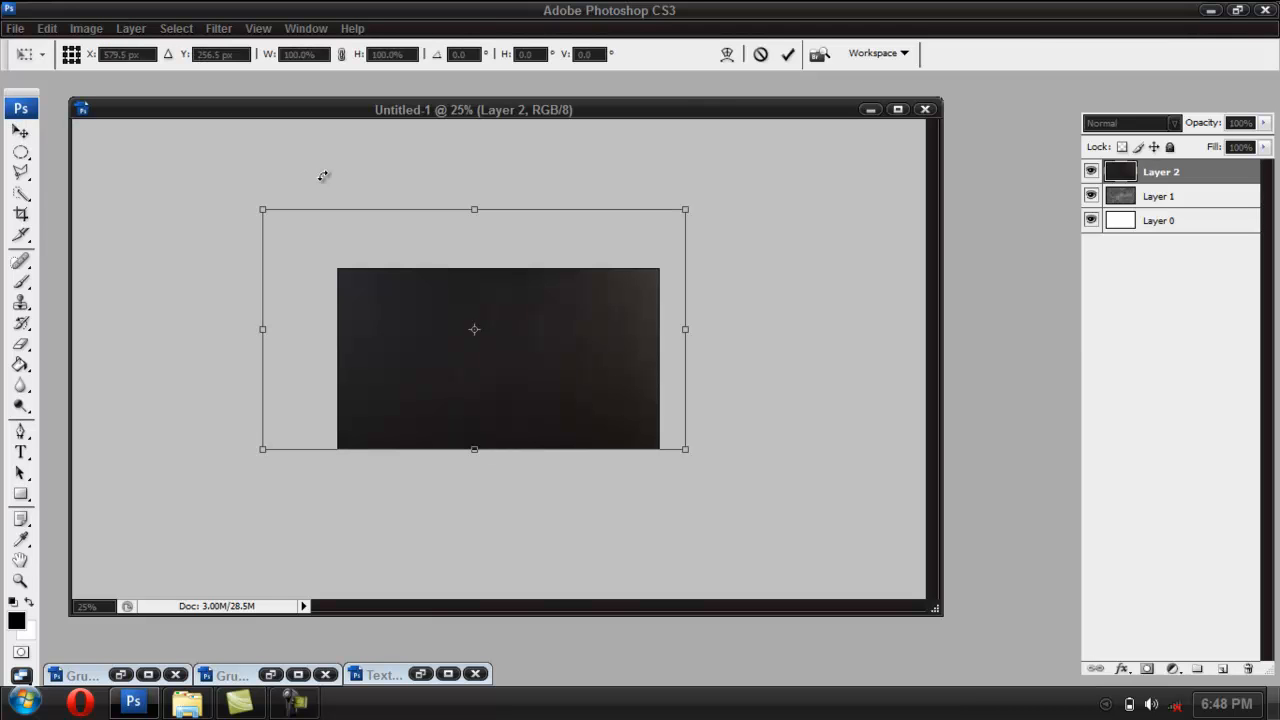
left_click_drag(263, 210, 338, 269)
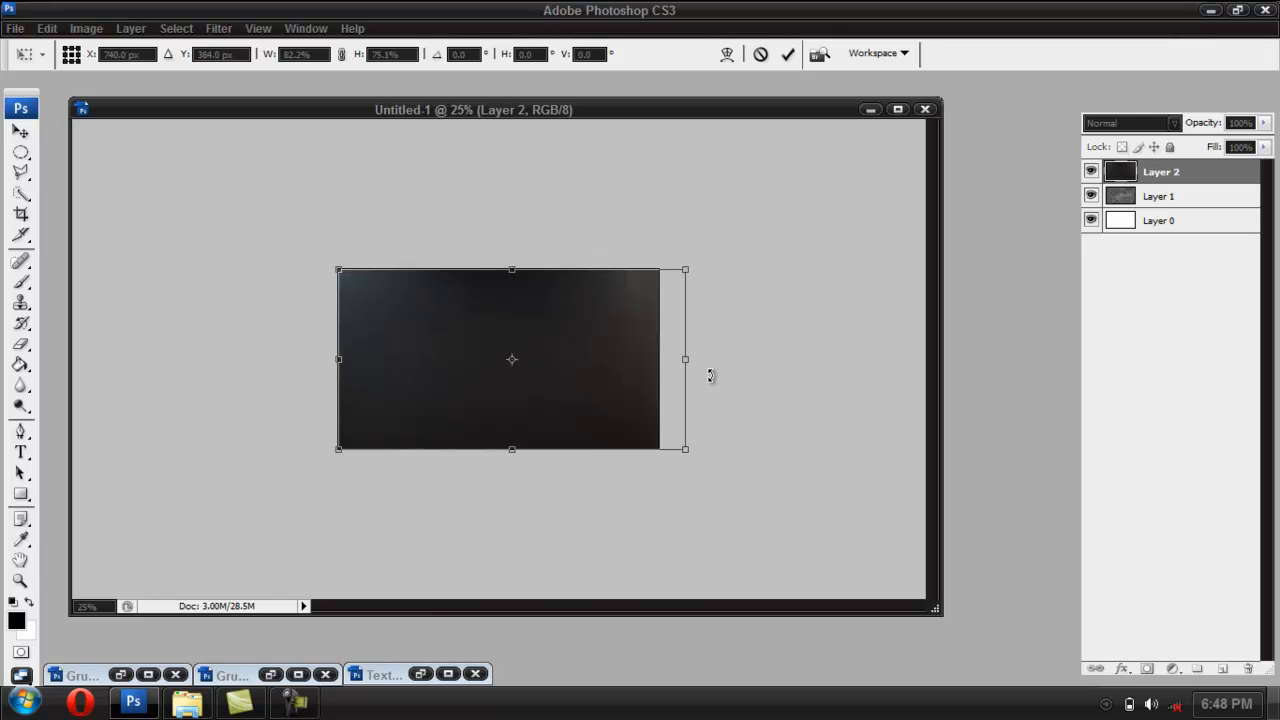
left_click_drag(685, 269, 659, 270)
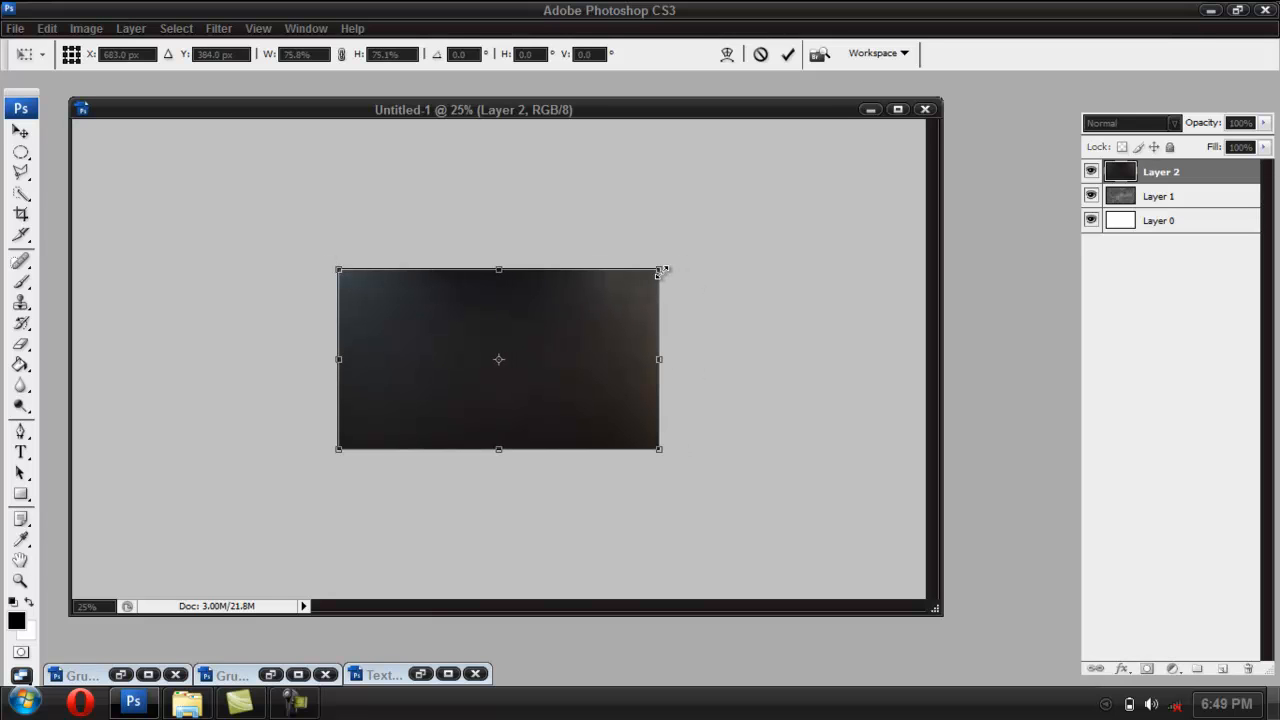
left_click(787, 55)
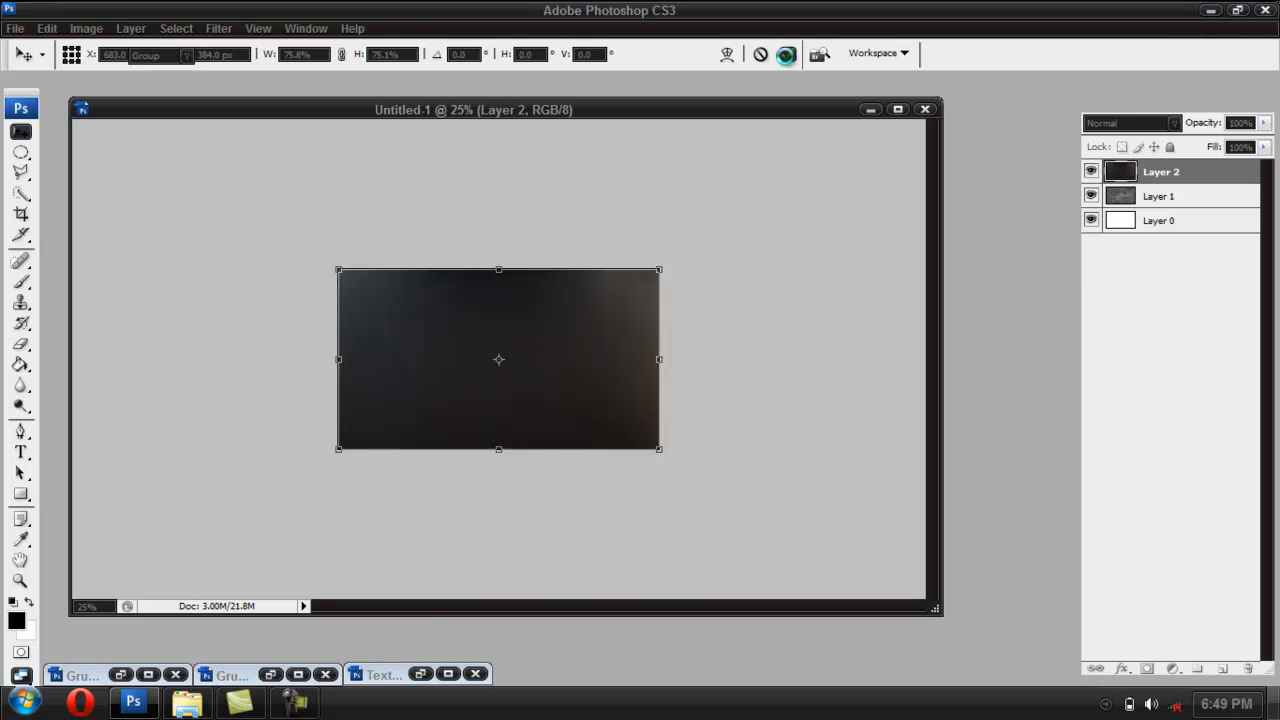
Set Layer 2's blend mode to Soft Light and shift the Layer 1 texture up and to the left beneath it.
left_click(1139, 124)
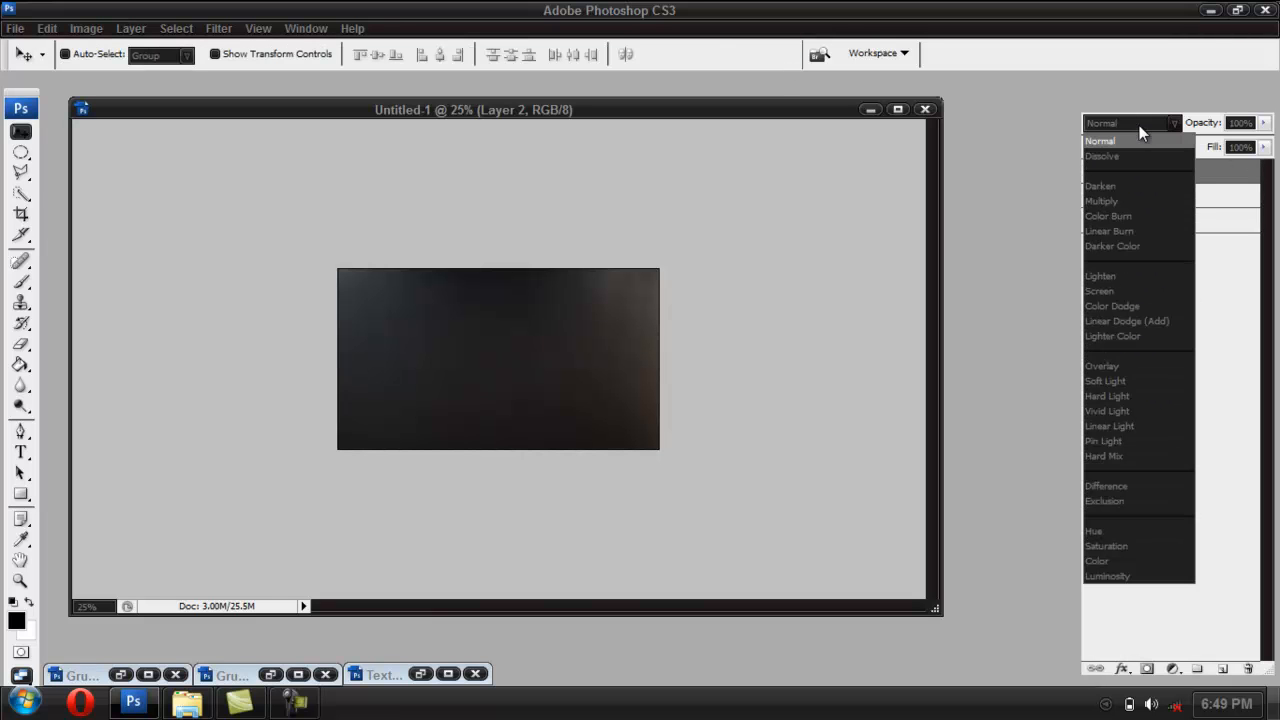
left_click(1119, 381)
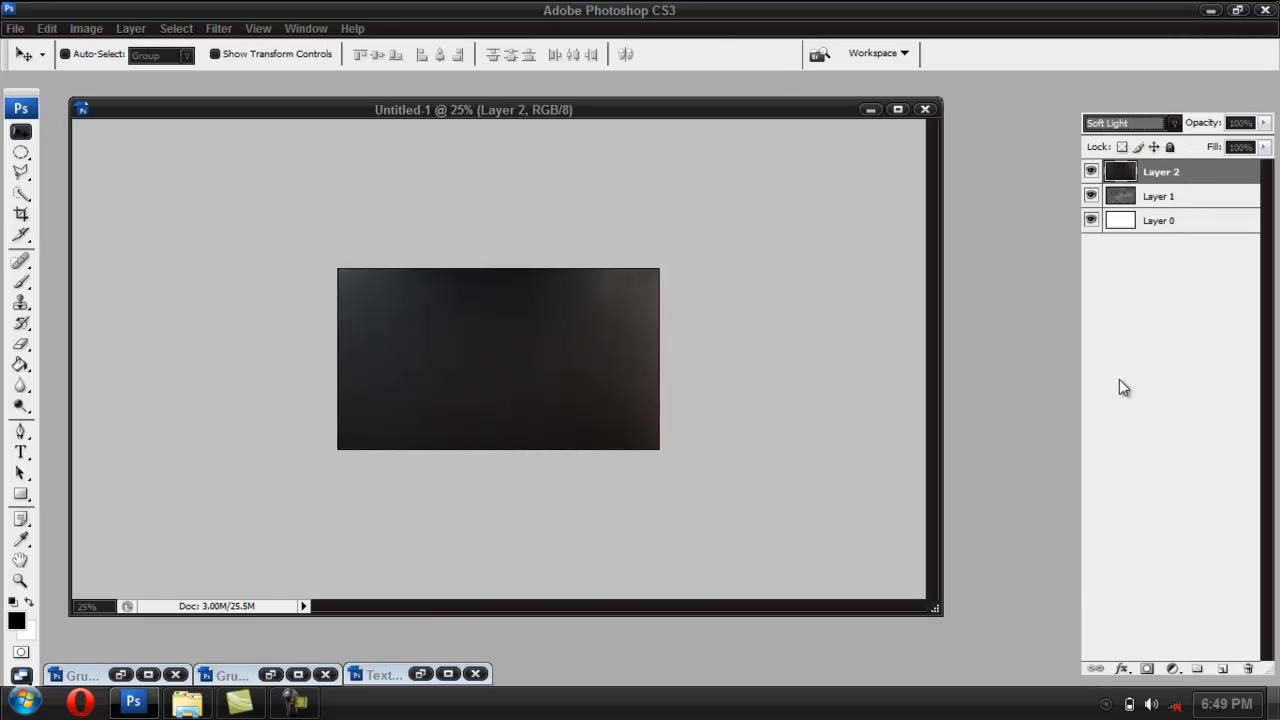
left_click(1205, 199)
left_click_drag(525, 389, 506, 360)
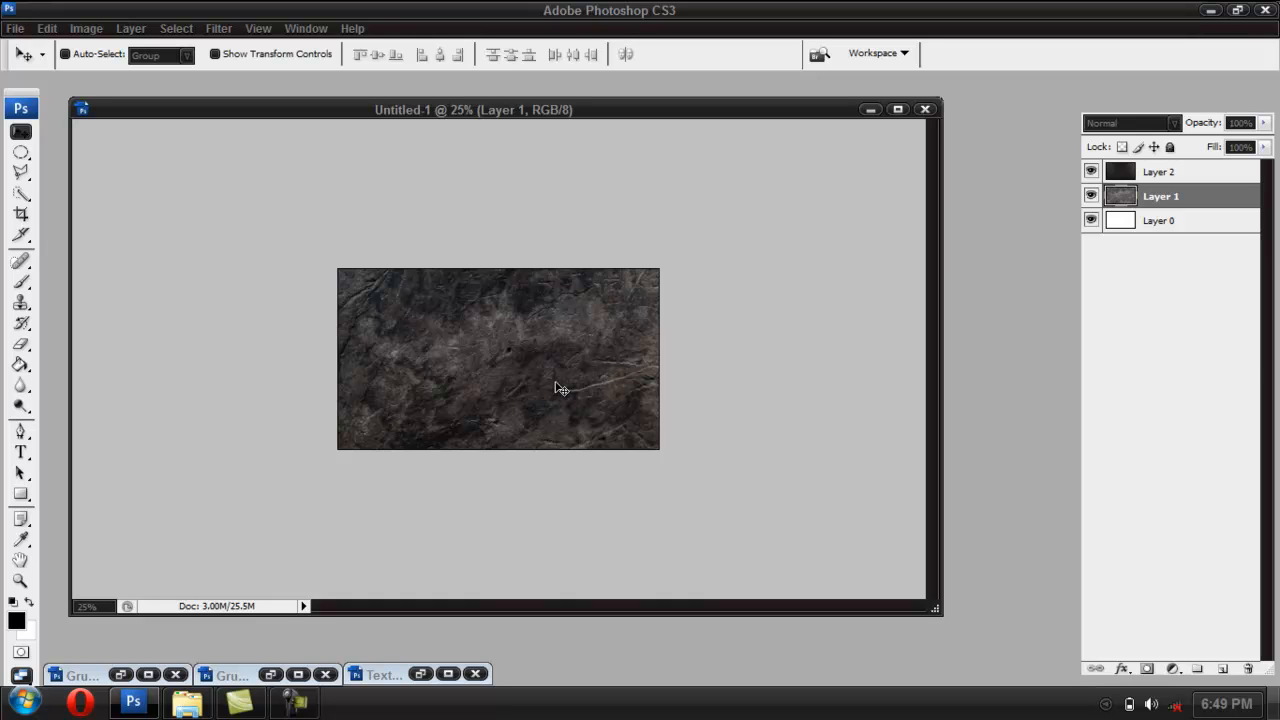
Delete the white Layer 0 from beneath the texture layers.
left_click(1200, 220)
left_click(1247, 672)
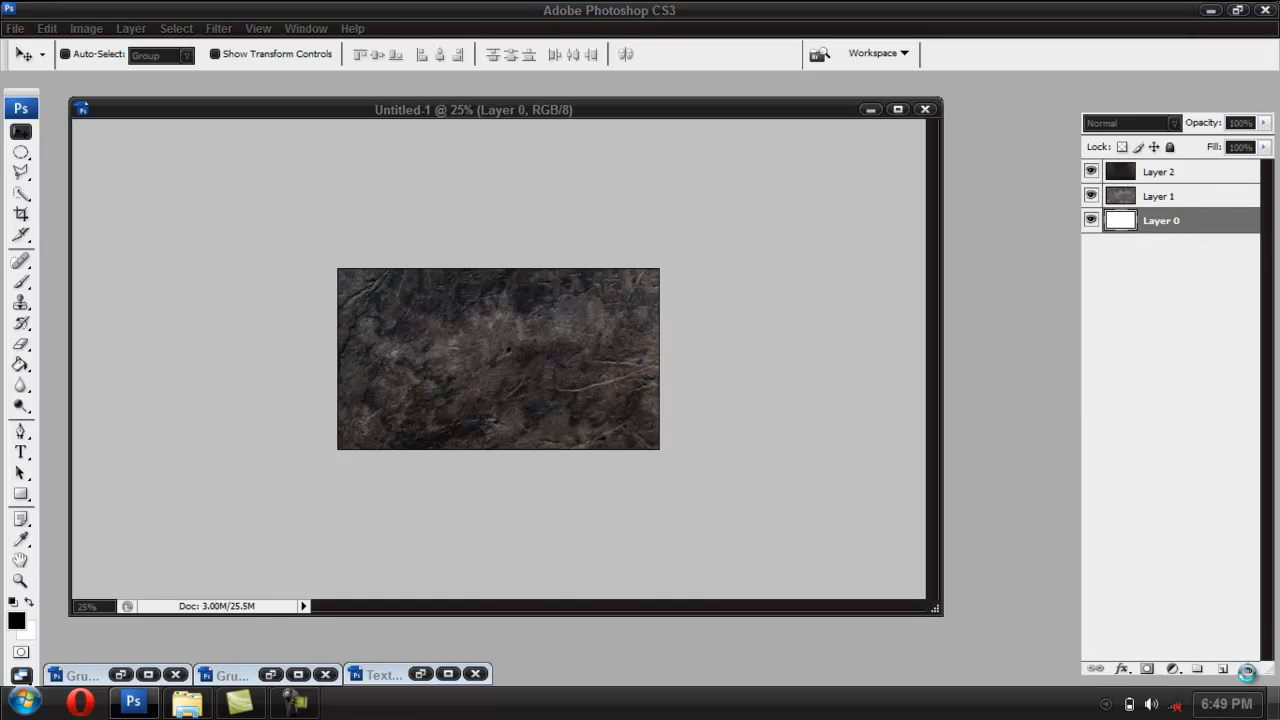
left_click(604, 270)
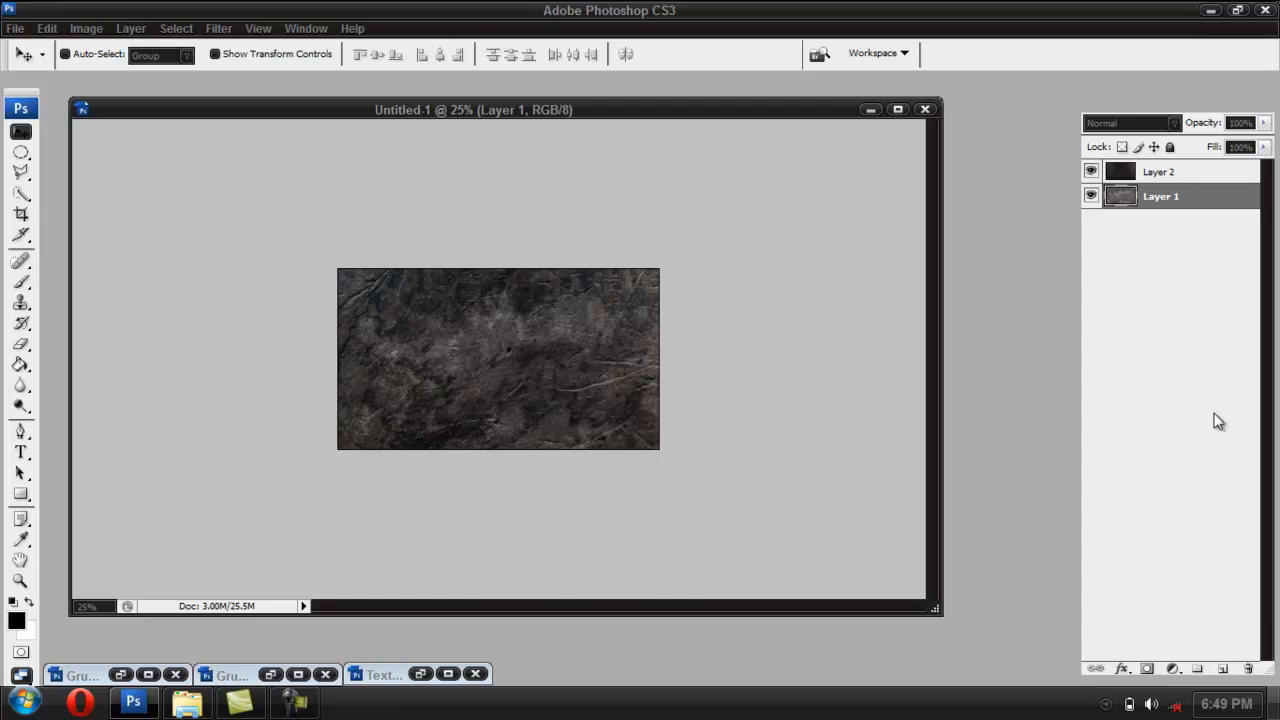
Duplicate Layer 1 as Layer 1 copy and place the duplicate above Layer 2.
right_click(1201, 216)
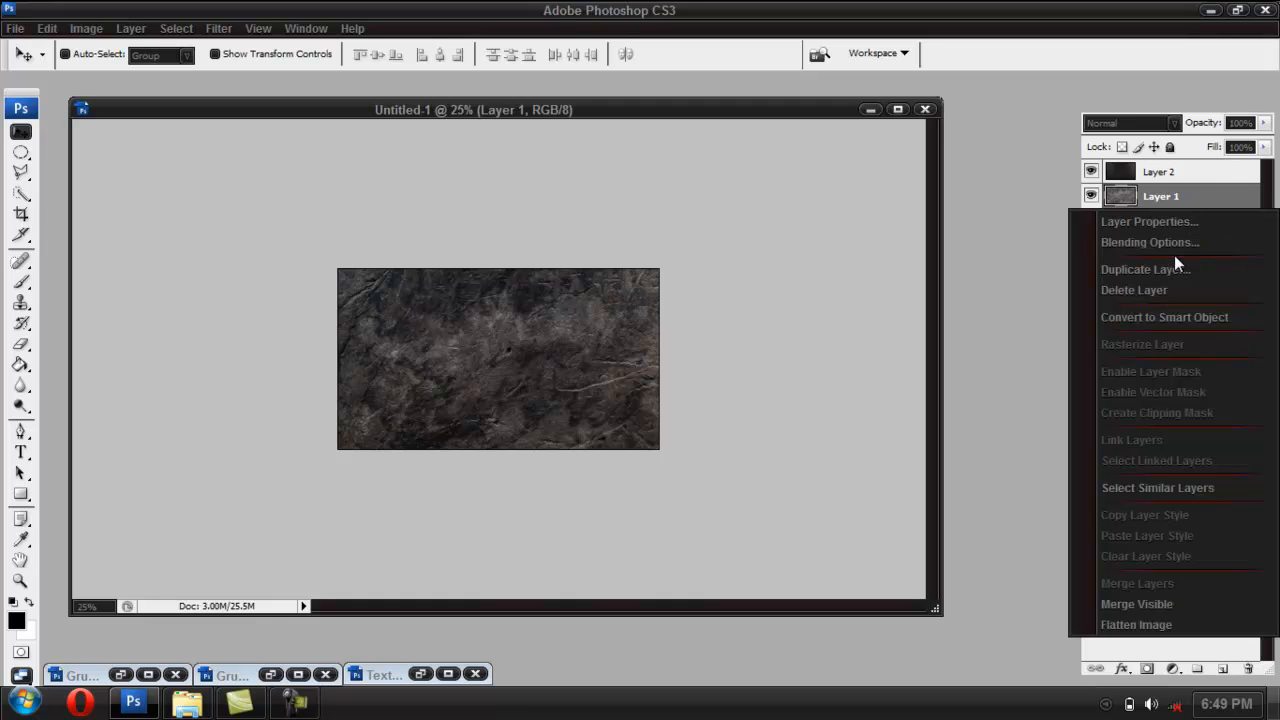
left_click(1166, 268)
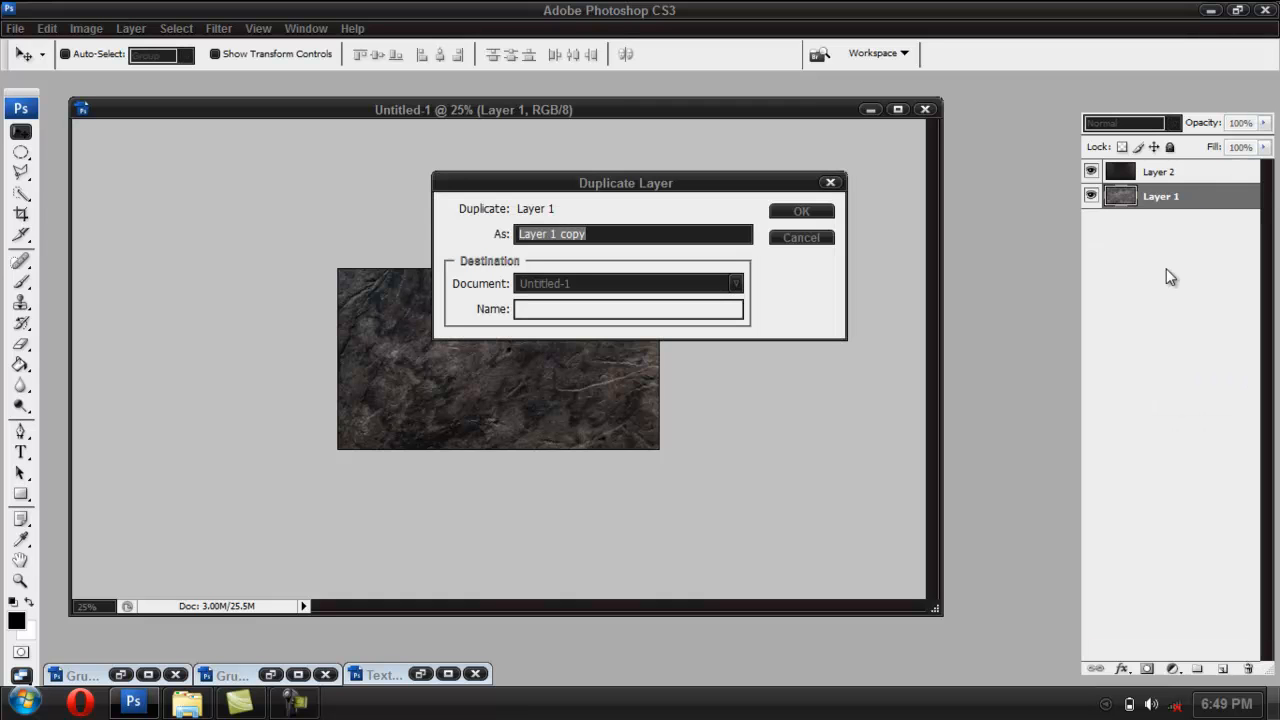
left_click(809, 212)
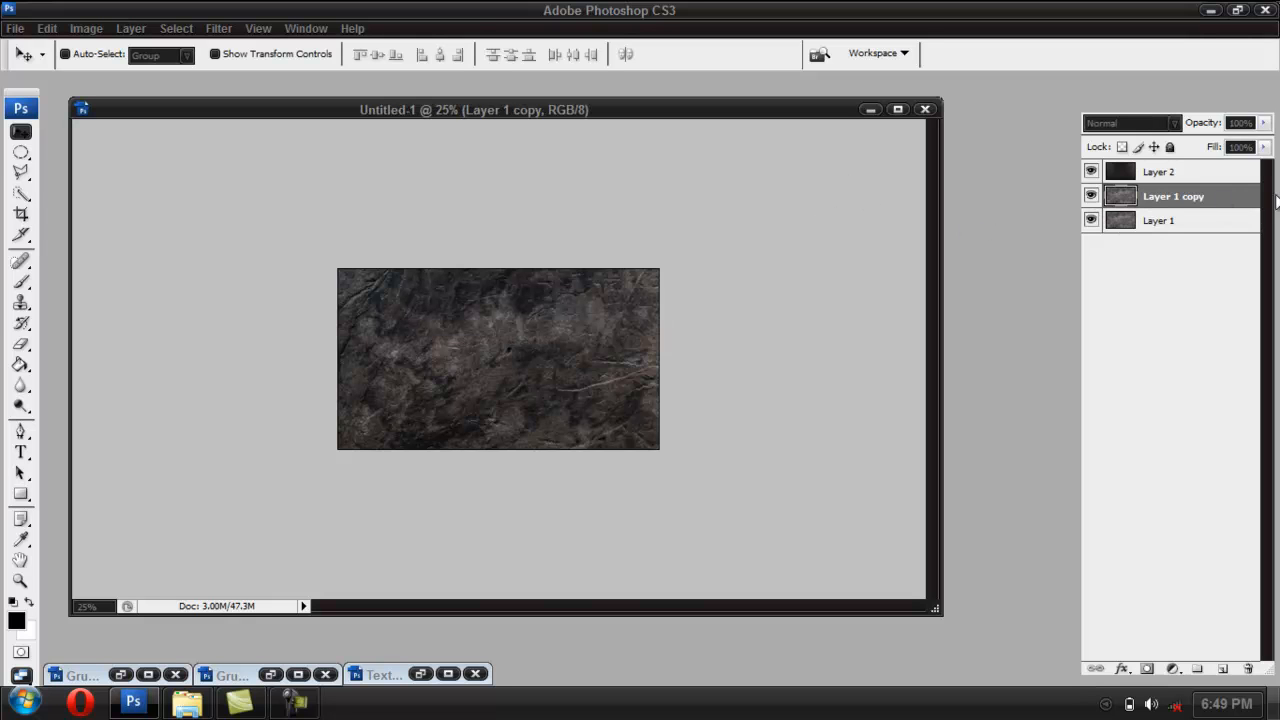
left_click_drag(1237, 197, 1232, 175)
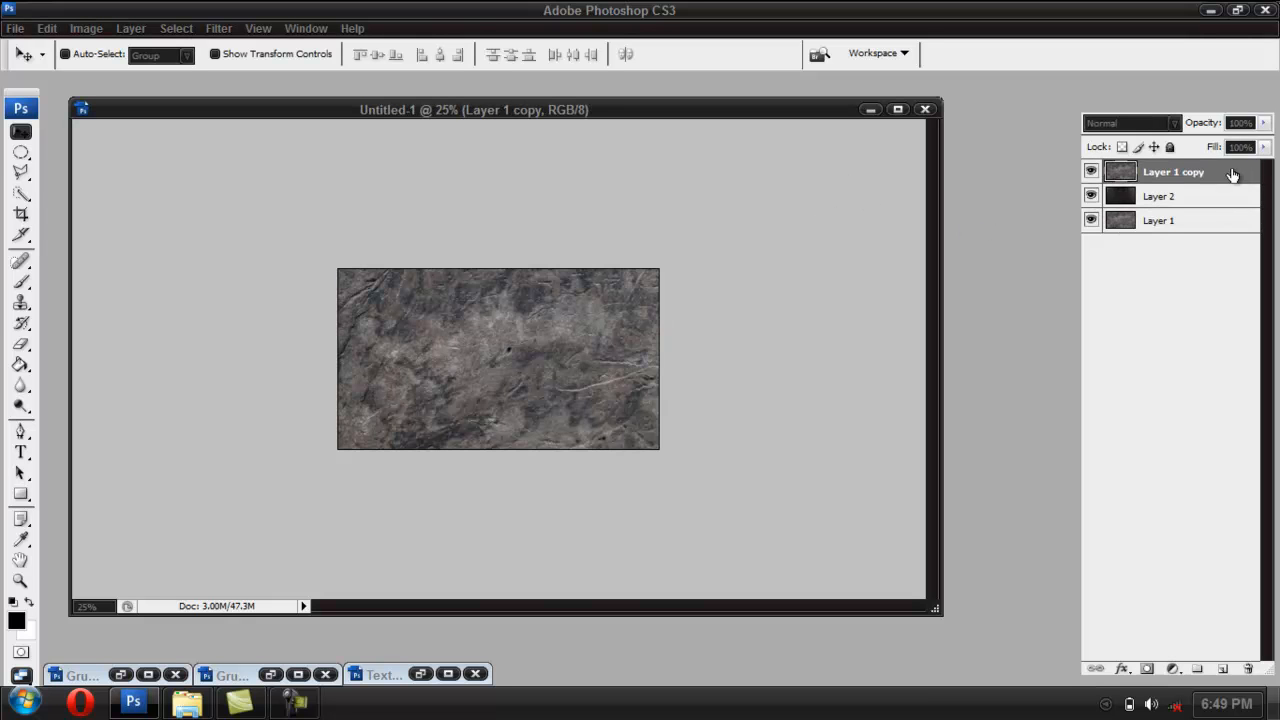
Set the blend mode of Layer 1 copy to Color Dodge.
left_click(1153, 124)
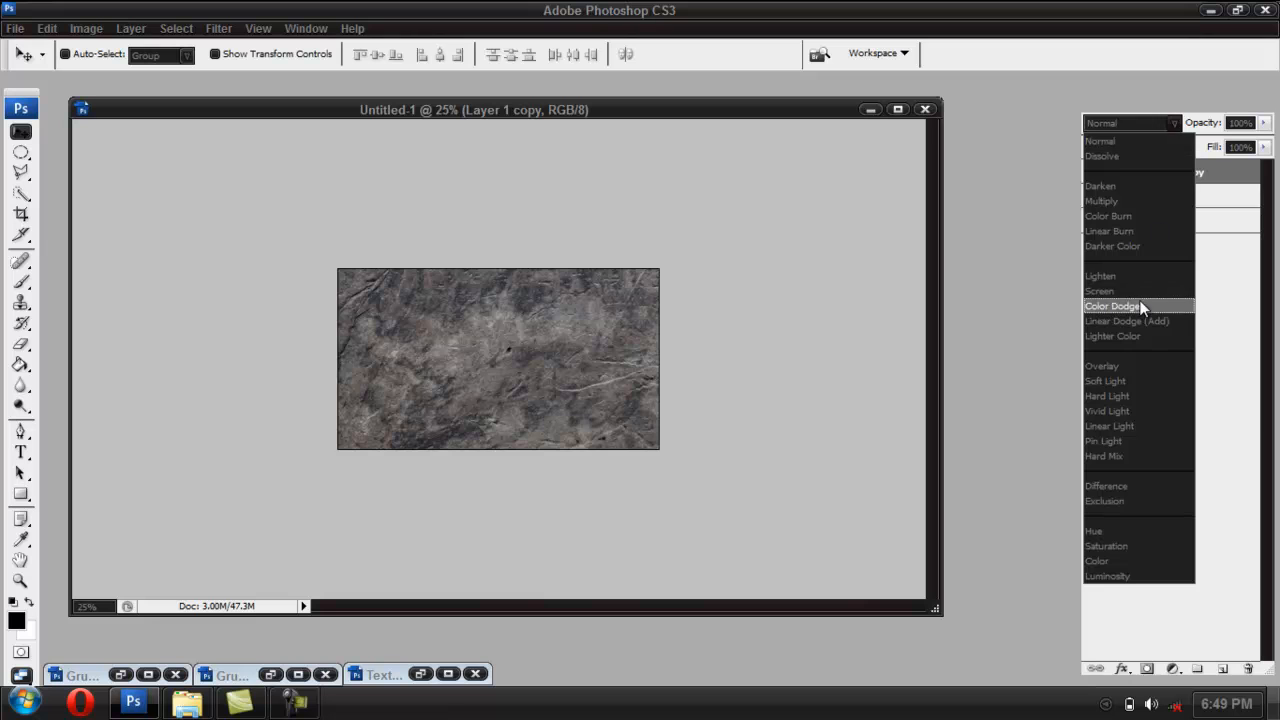
left_click(1143, 306)
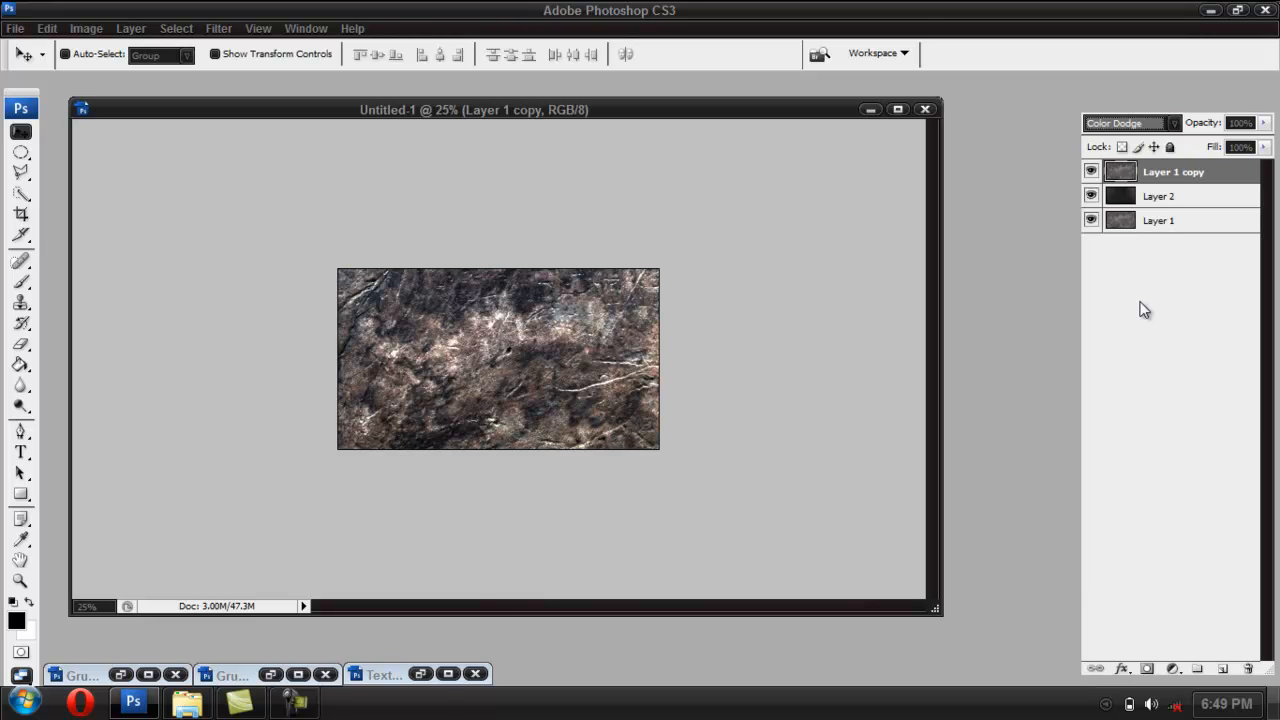
Bring the Texture_08.jpg image into the Untitled-1 wallpaper as a new top layer and minimize the source image.
left_click(420, 675)
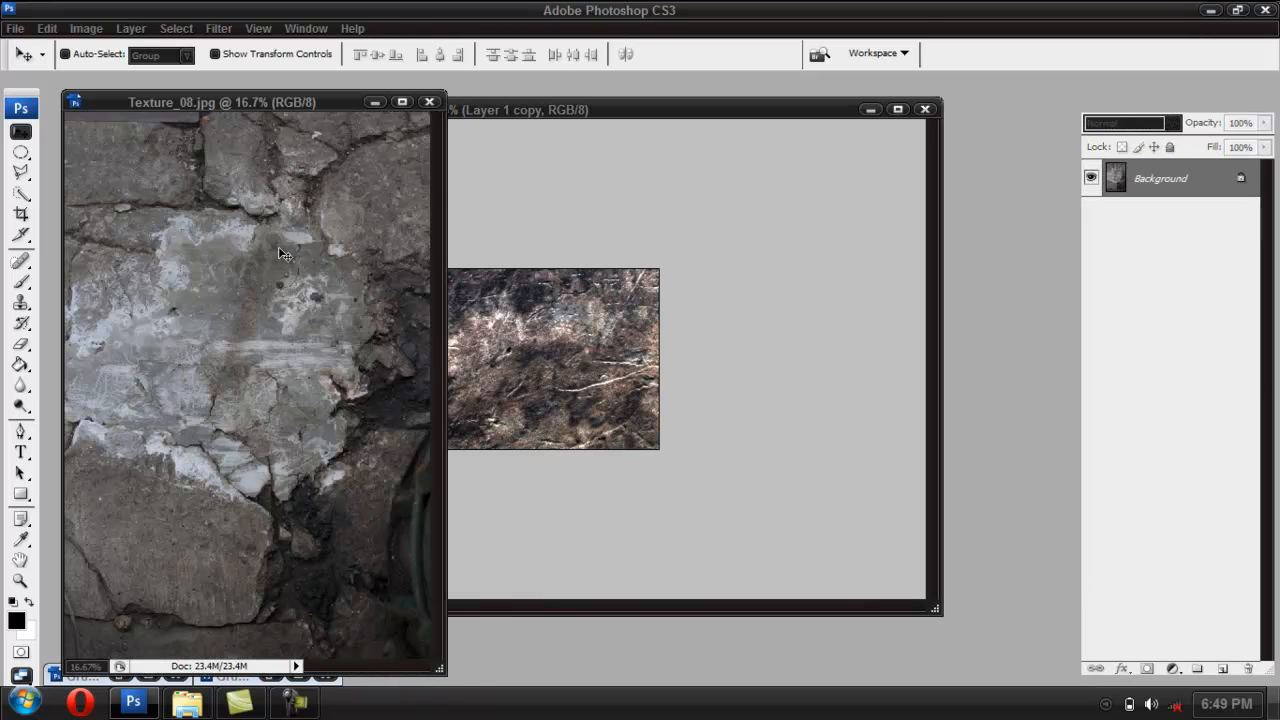
left_click_drag(250, 321, 486, 343)
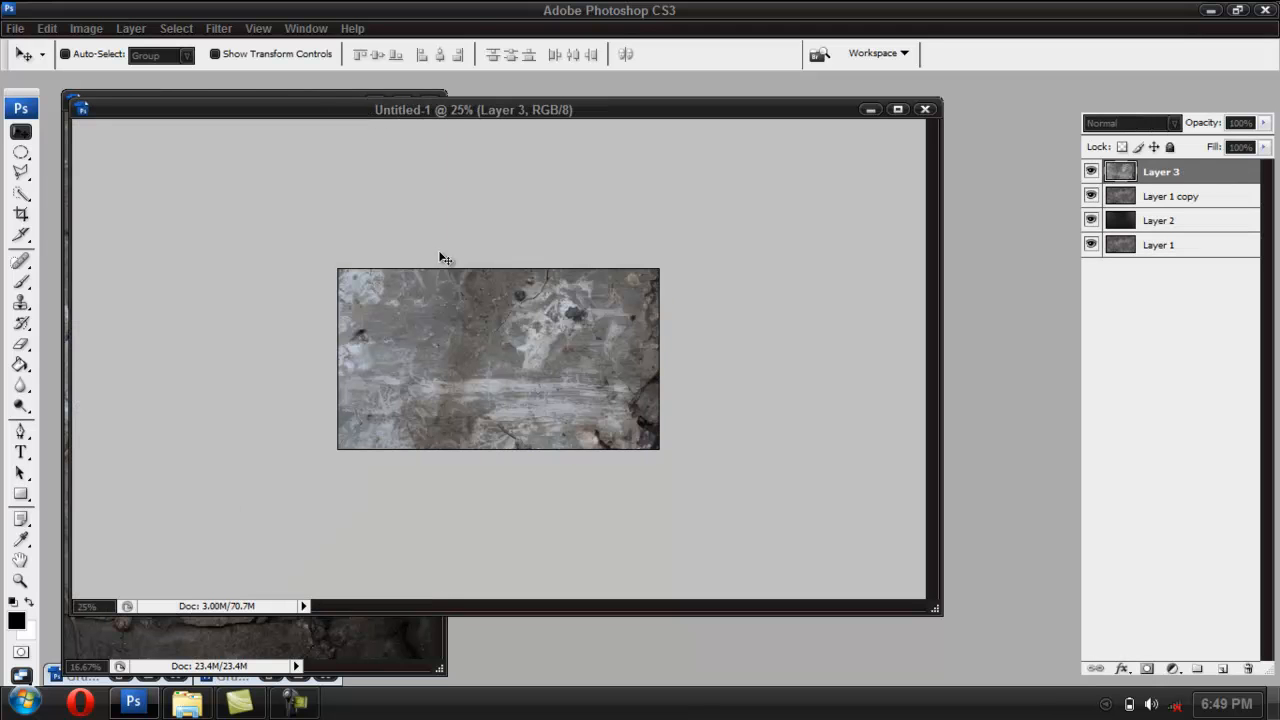
left_click(334, 95)
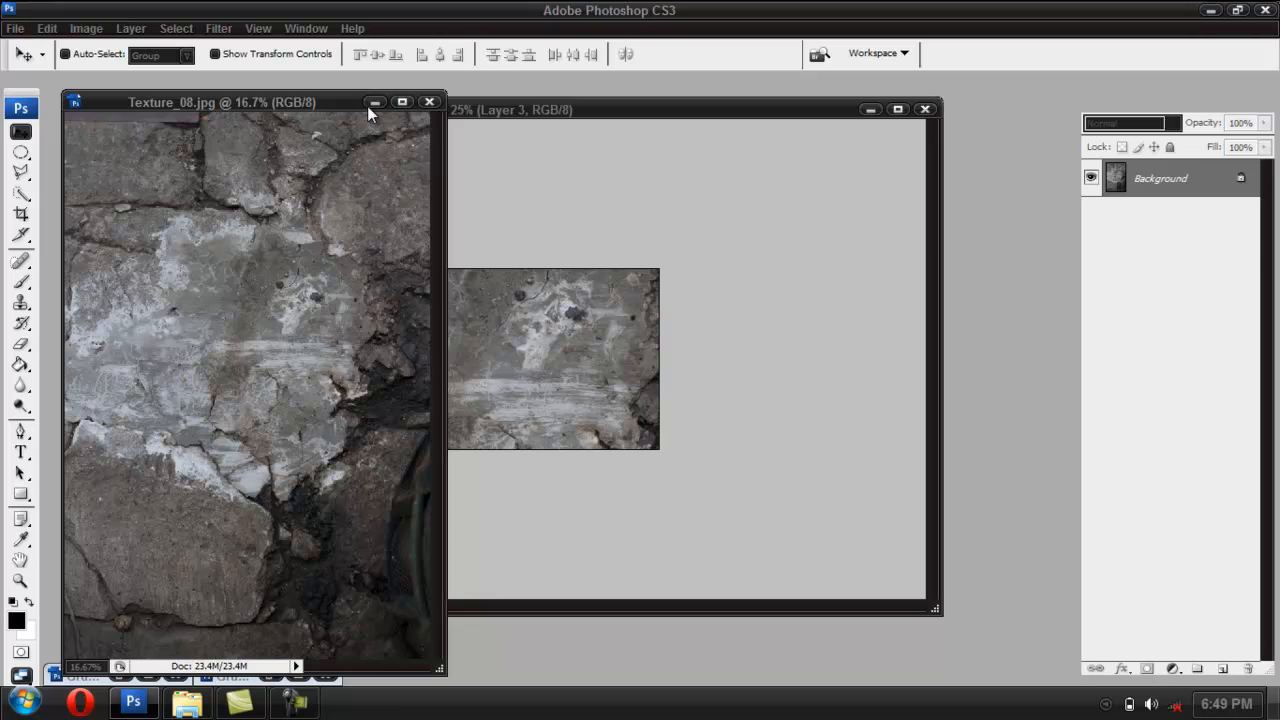
left_click(369, 104)
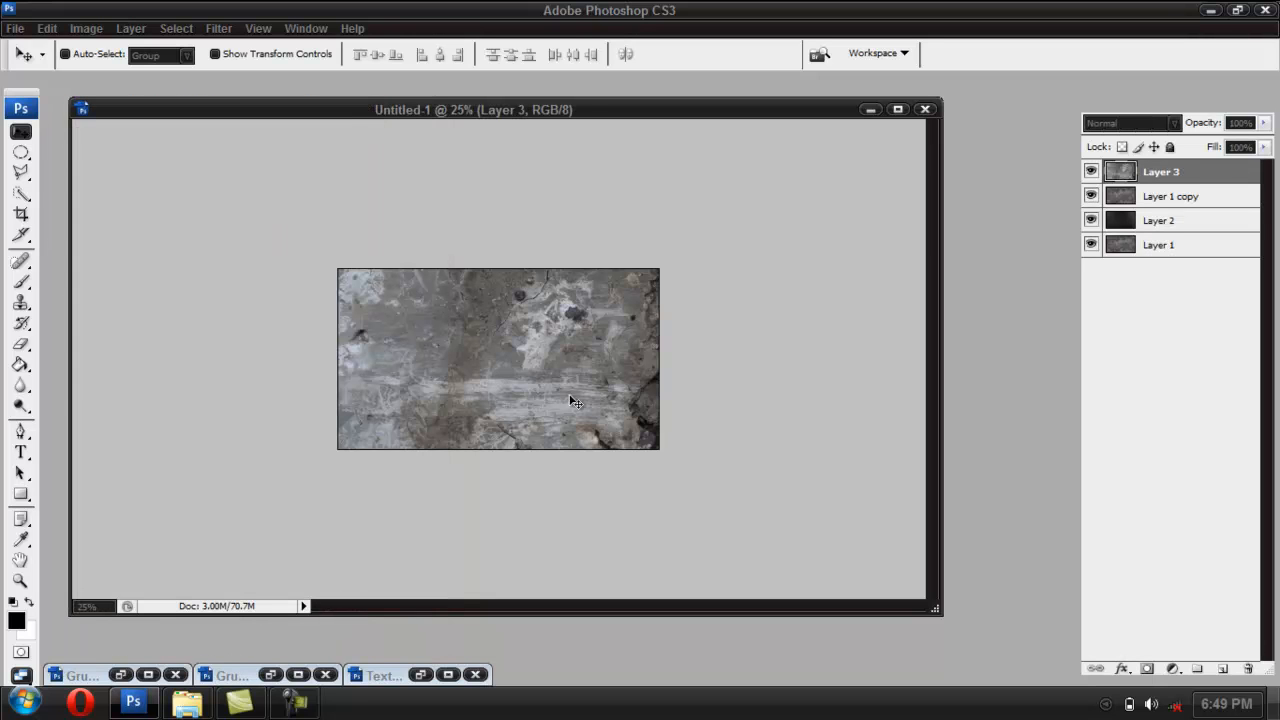
Rotate Layer 3 by about 90.3° so the stone texture lies horizontally across the canvas.
key("ctrl+minus")
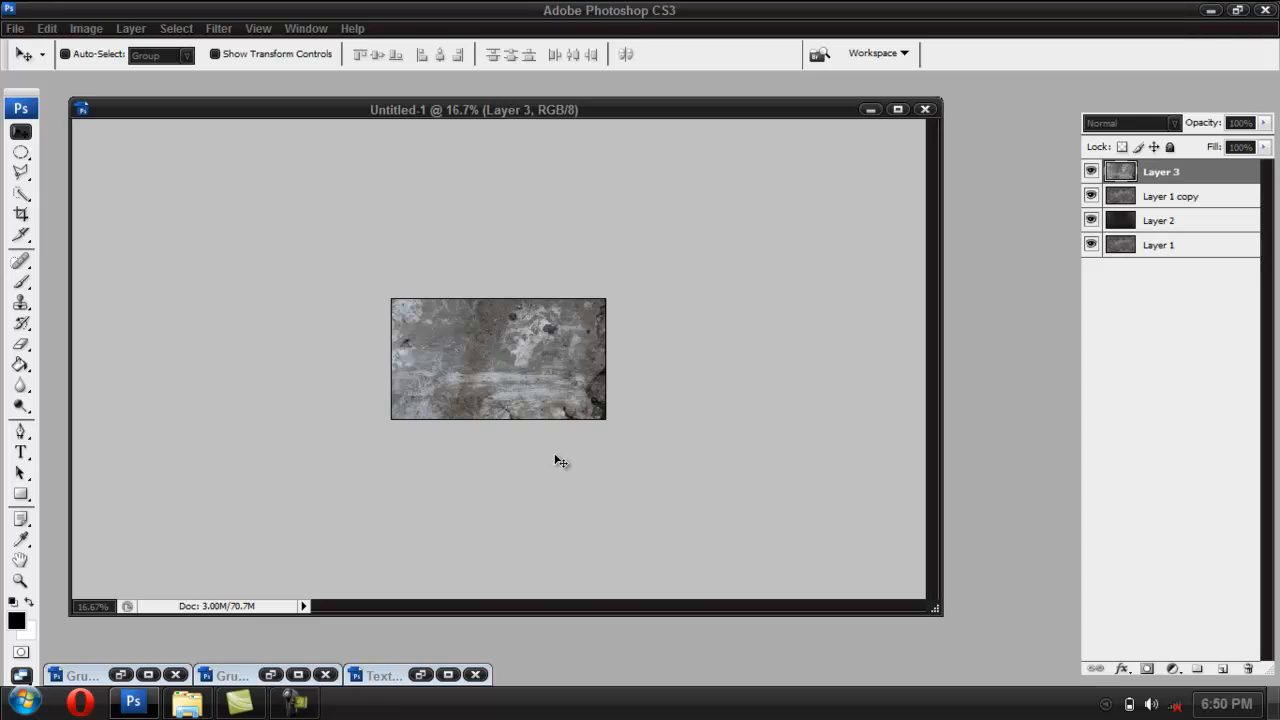
key("ctrl+t")
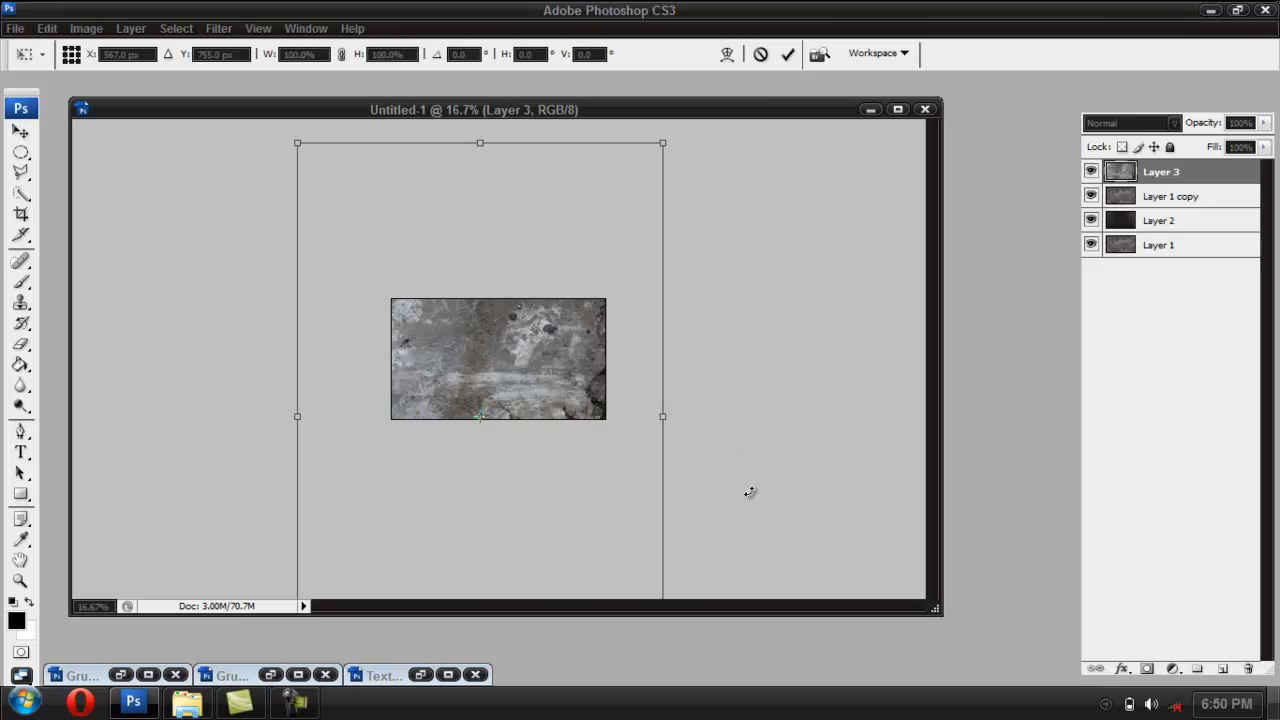
left_click_drag(730, 325, 550, 598)
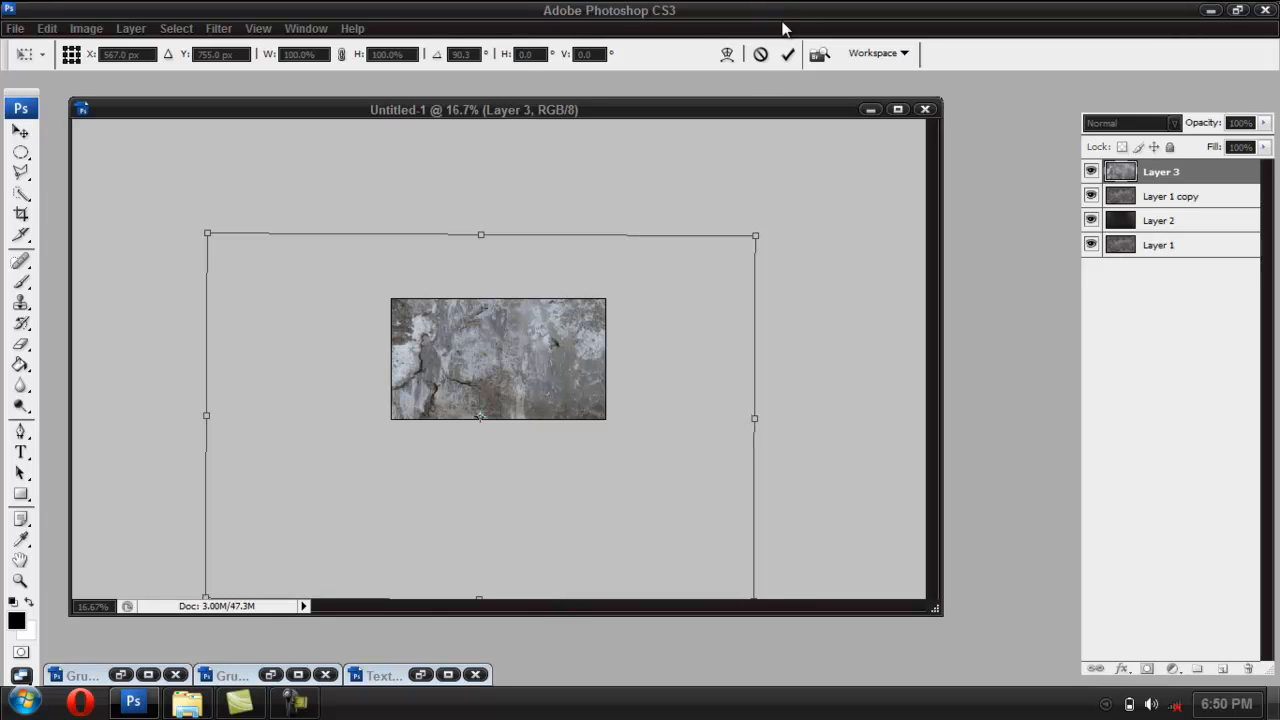
left_click(789, 56)
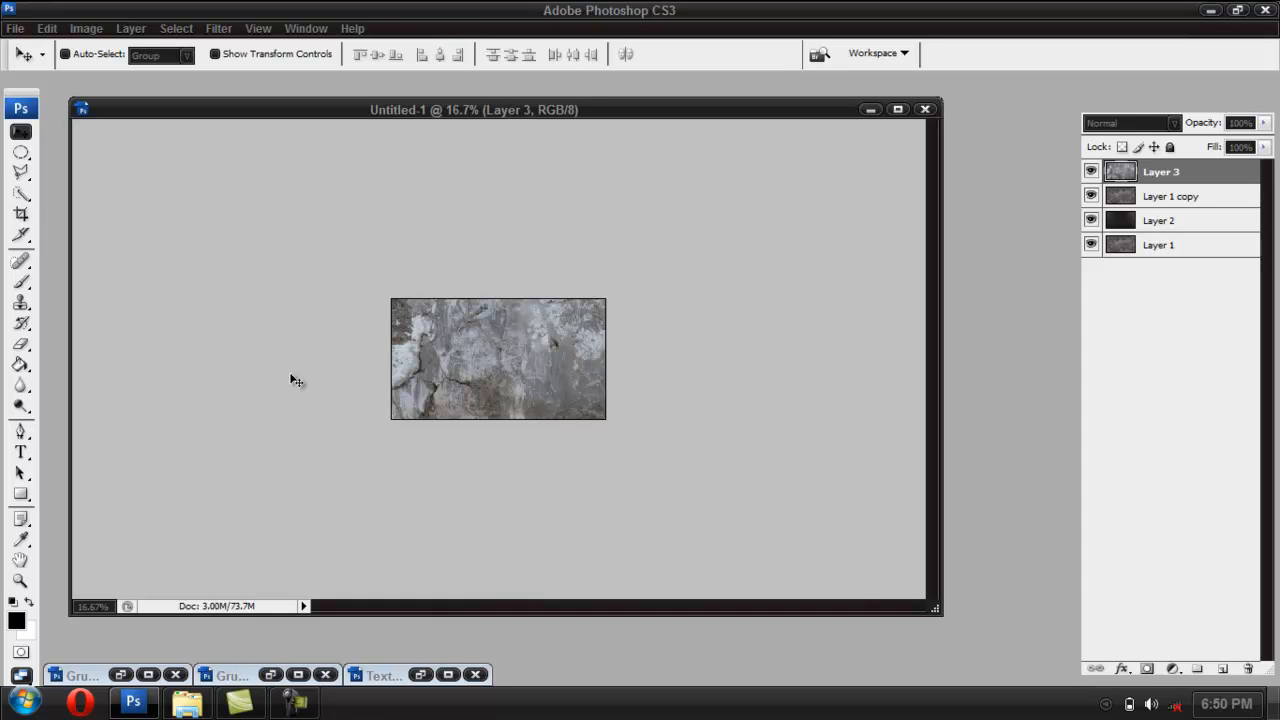
Shift the Layer 3 texture up and to the right and set its blend mode to Hard Light.
left_click_drag(471, 504, 536, 416)
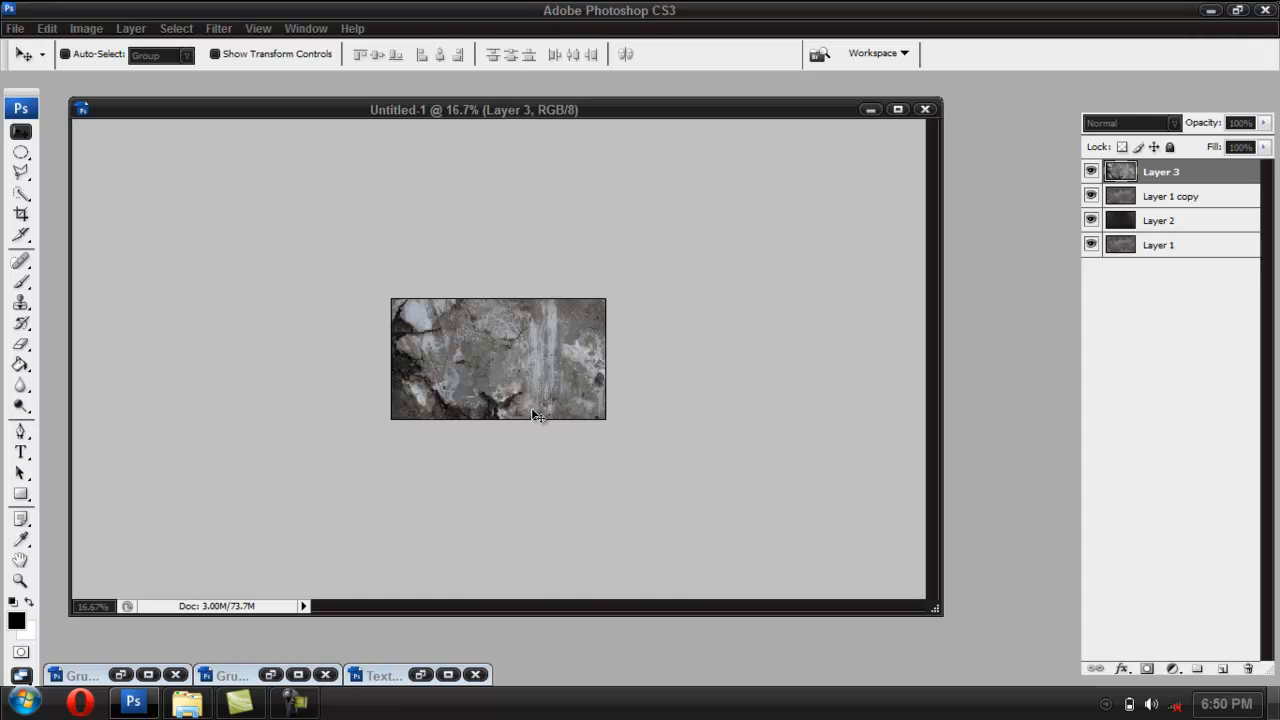
left_click(1133, 123)
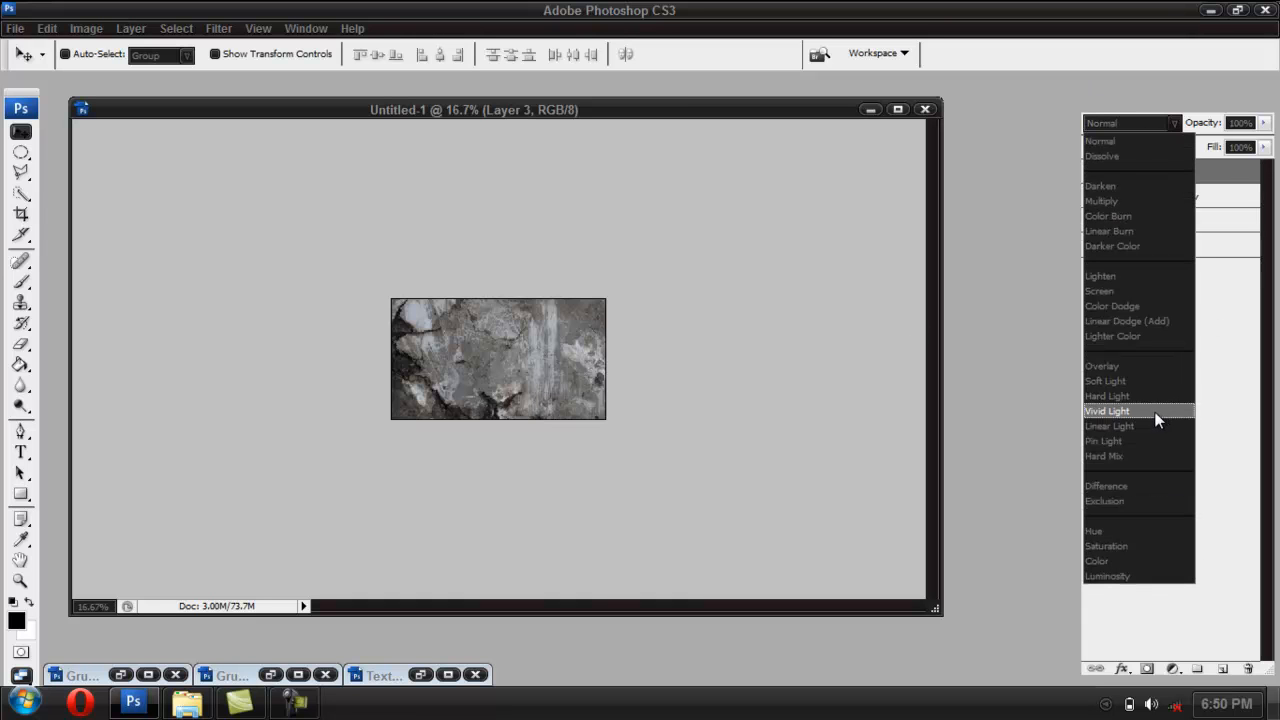
left_click(1151, 399)
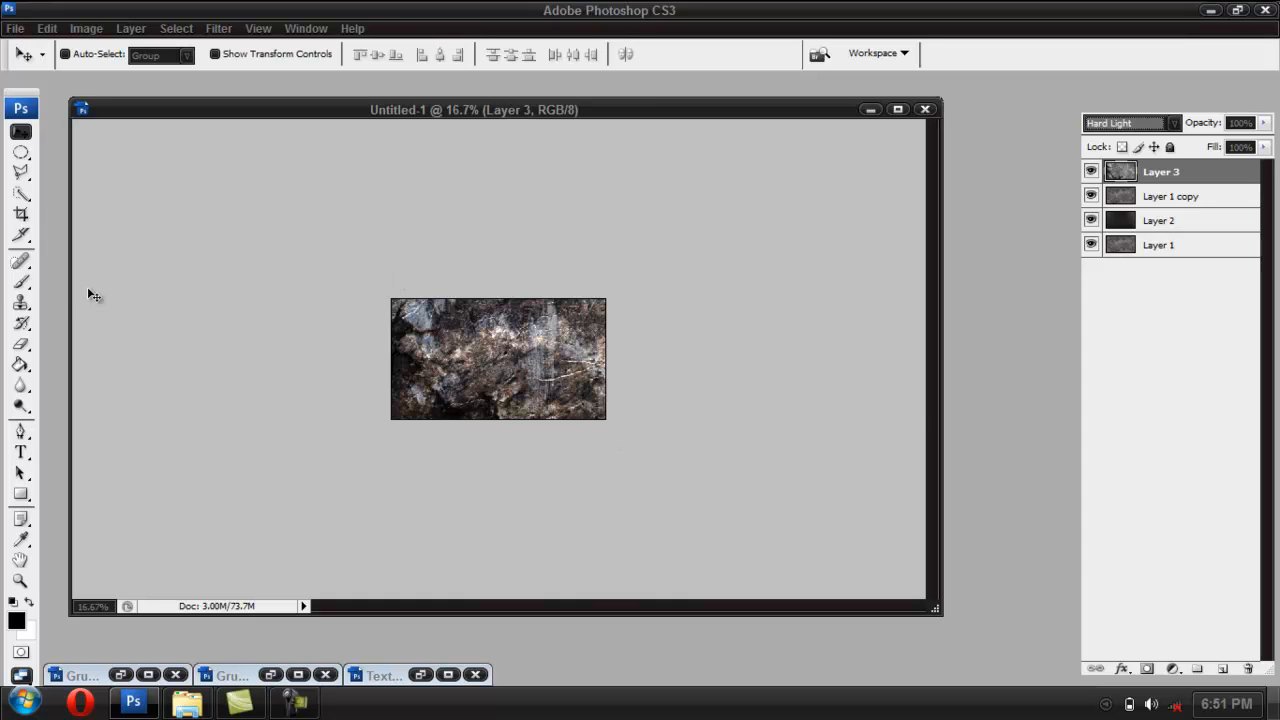
Add a new layer named Vin above Layer 3 and darken the canvas edges on it with a soft black 455 px brush.
left_click(20, 281)
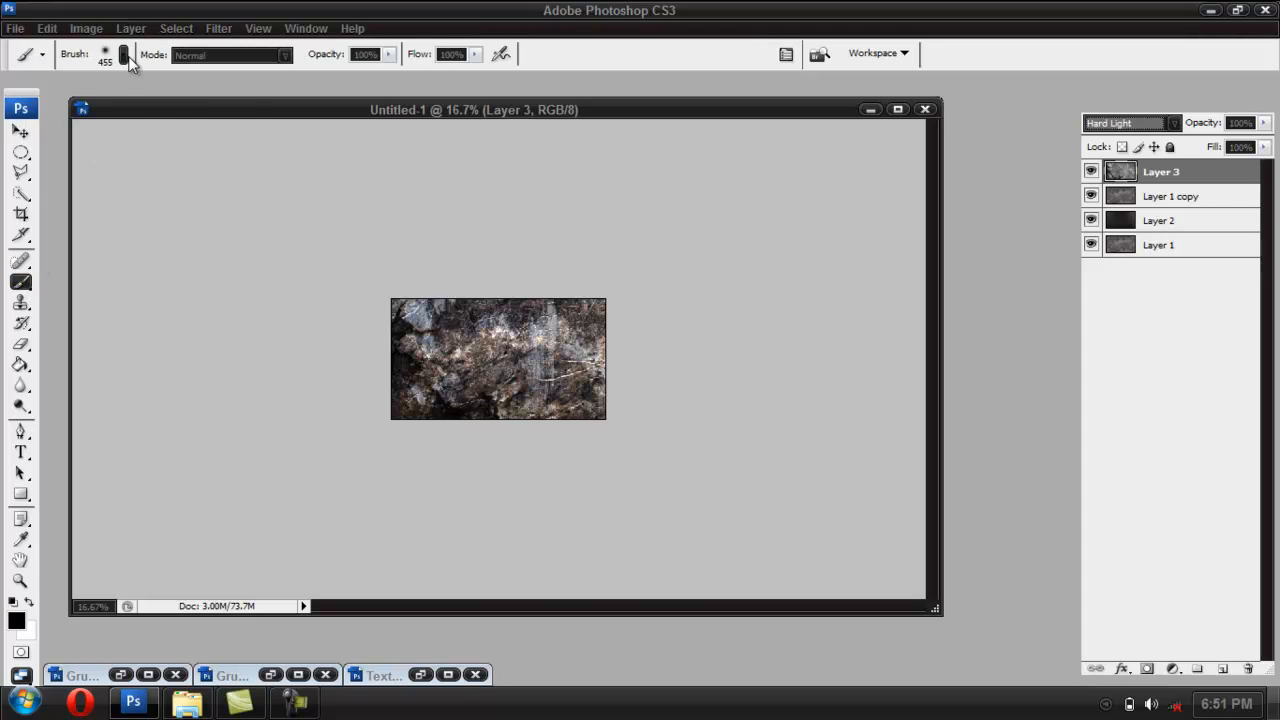
left_click(125, 55)
left_click(126, 56)
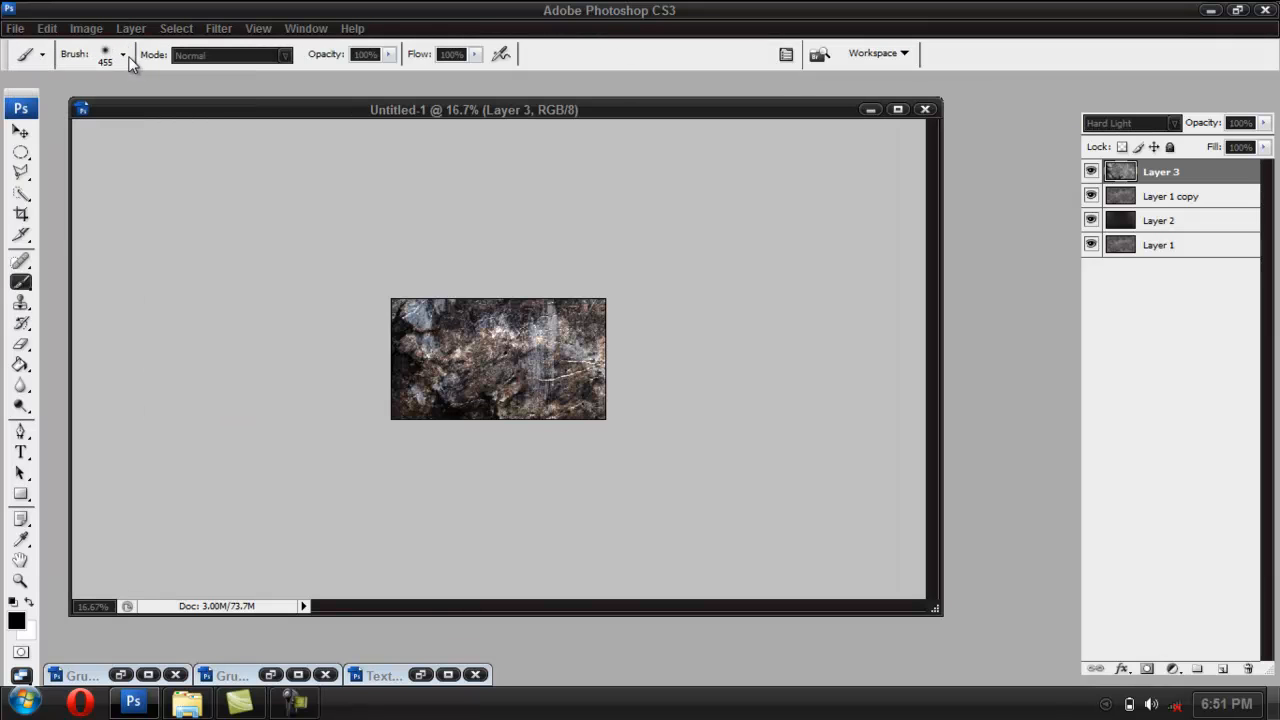
left_click(124, 56)
left_click(395, 232)
left_click(1222, 668)
double_click(1158, 174)
type("Mi")
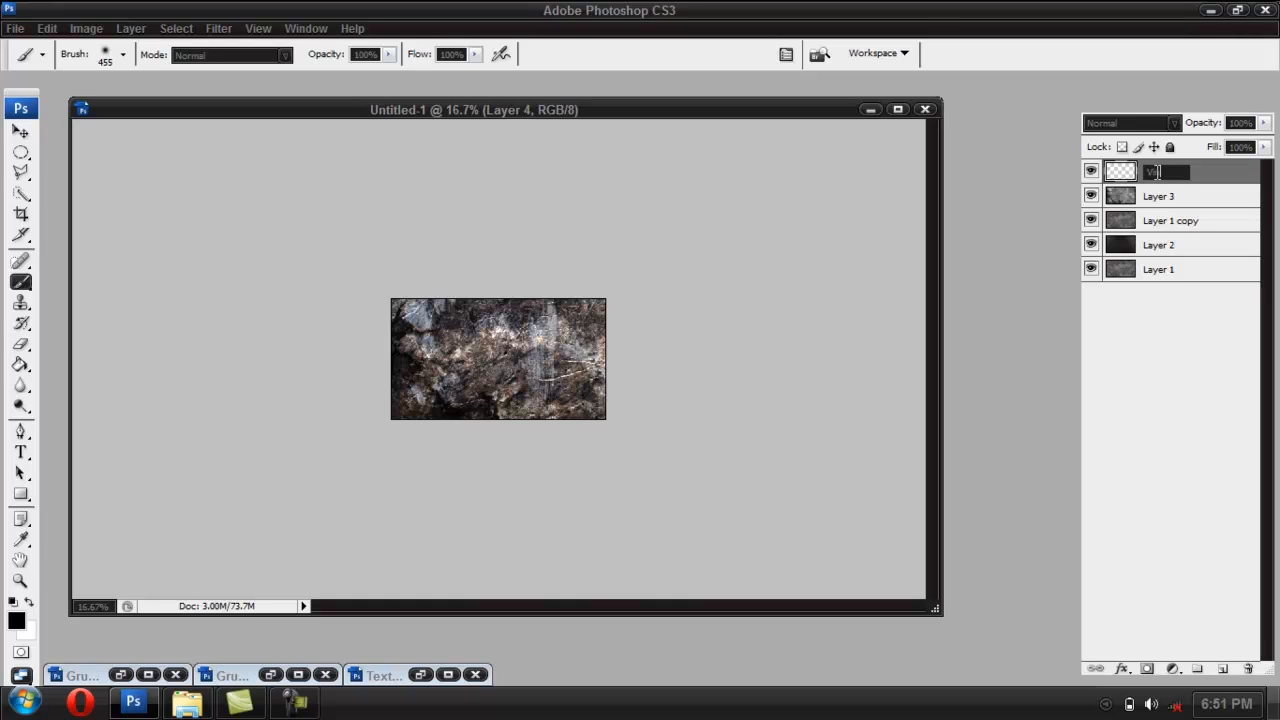
type("n")
key("Return")
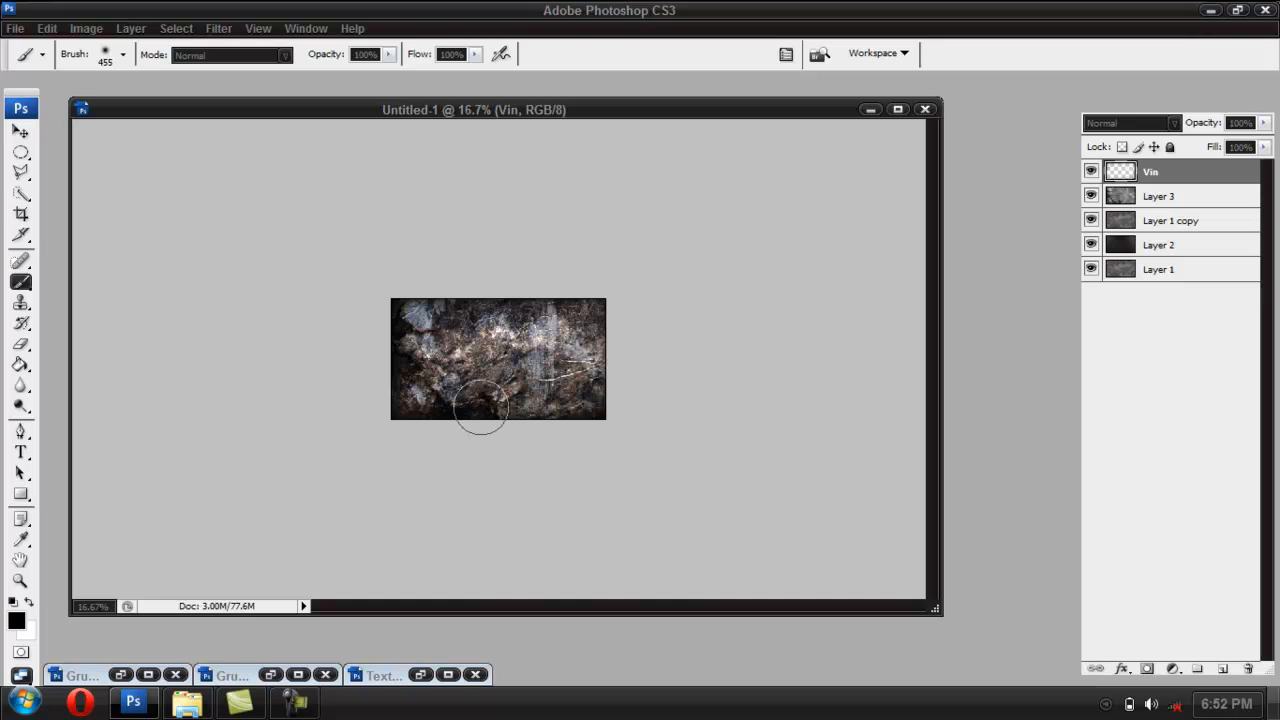
Set the Vin layer's blend mode to Soft Light and its opacity to 40%.
left_click(1139, 124)
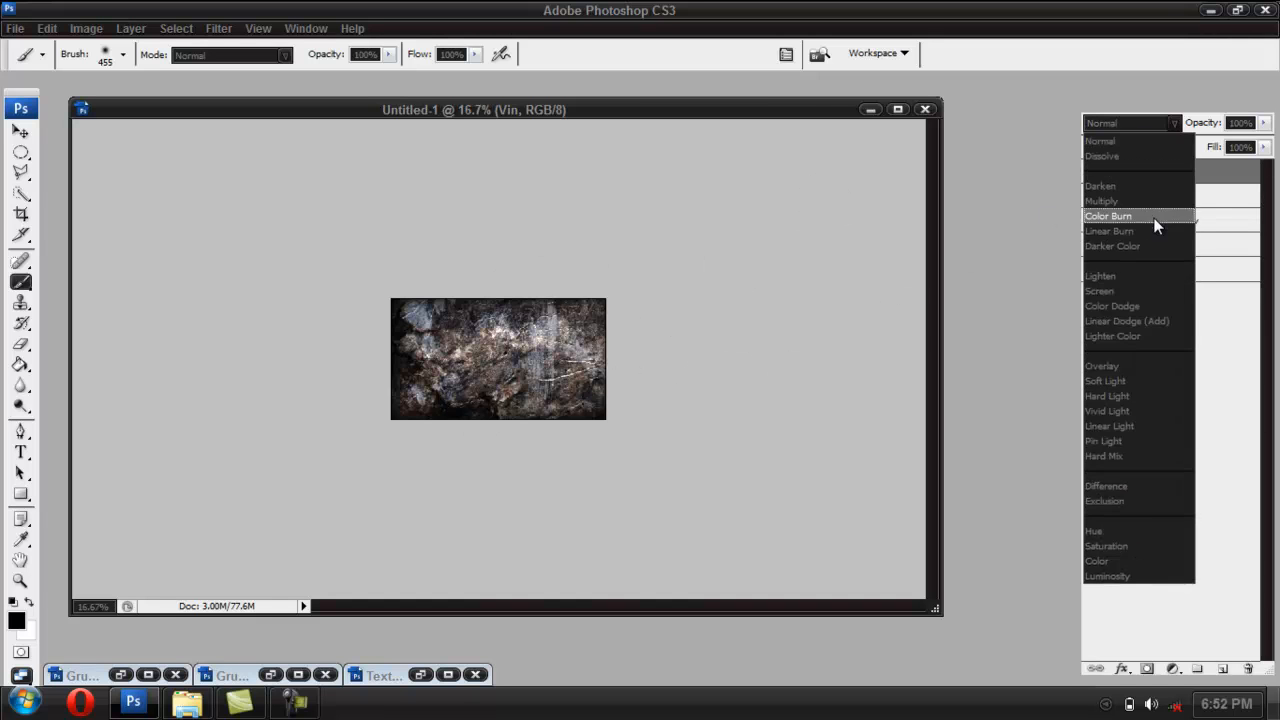
left_click(1140, 381)
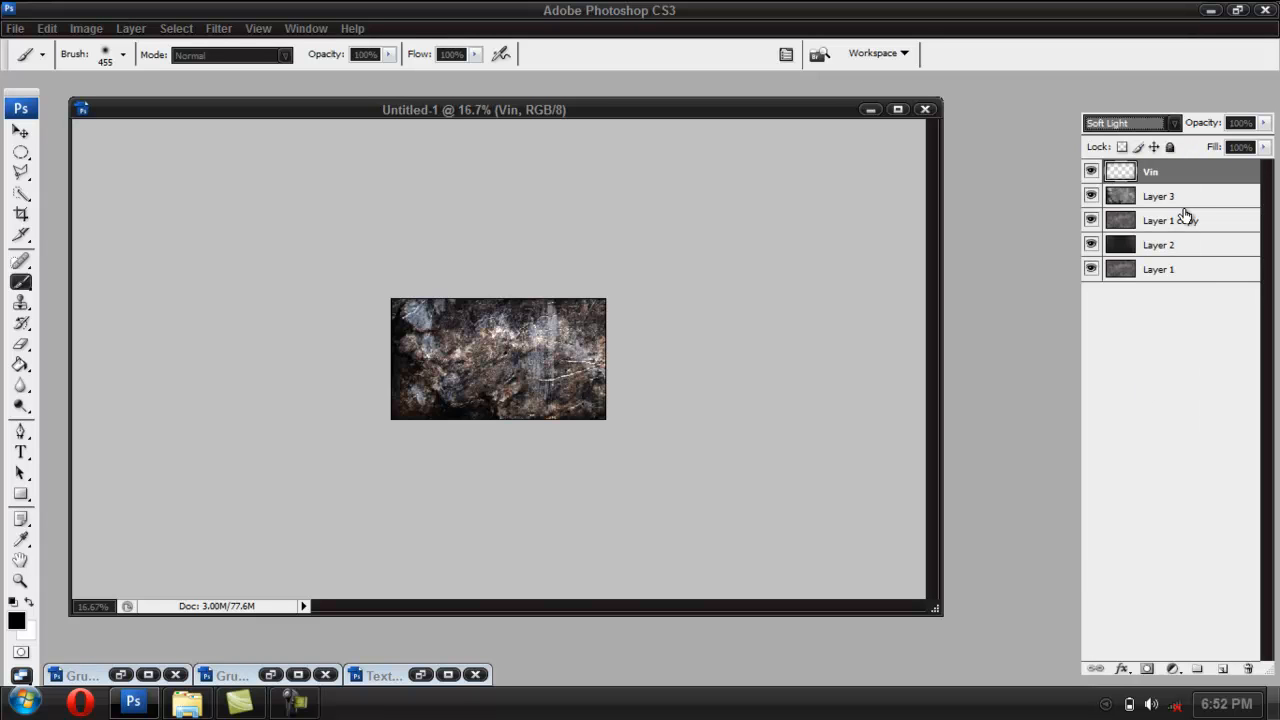
key("Tab")
type("40")
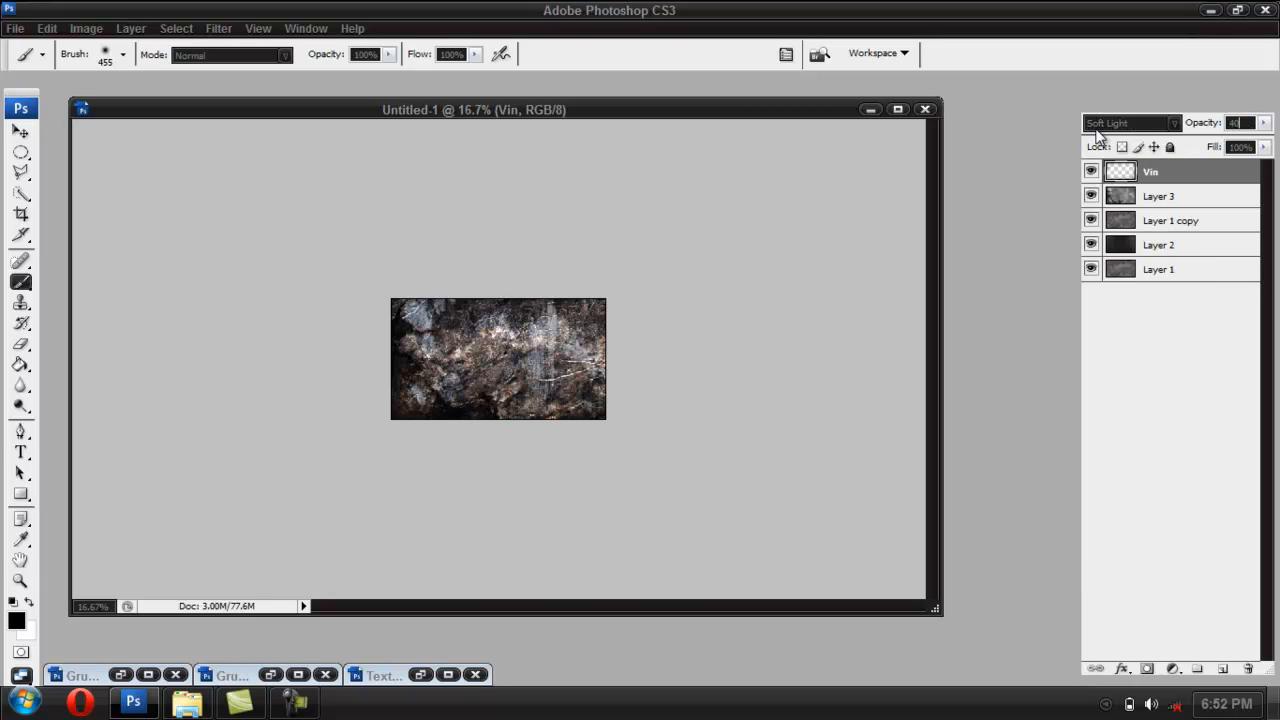
Stamp all visible layers into a new merged layer above Vin and leave that layer active.
left_click(1166, 373)
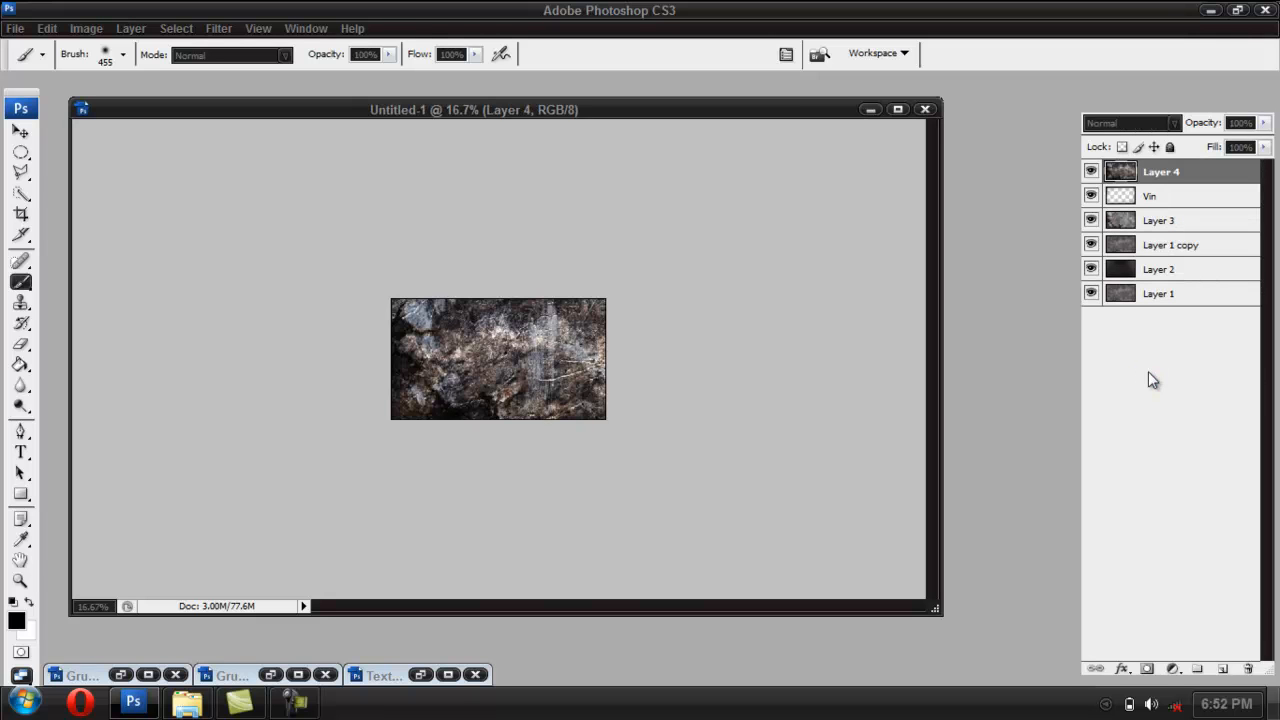
left_click(1128, 280)
left_click(1126, 248)
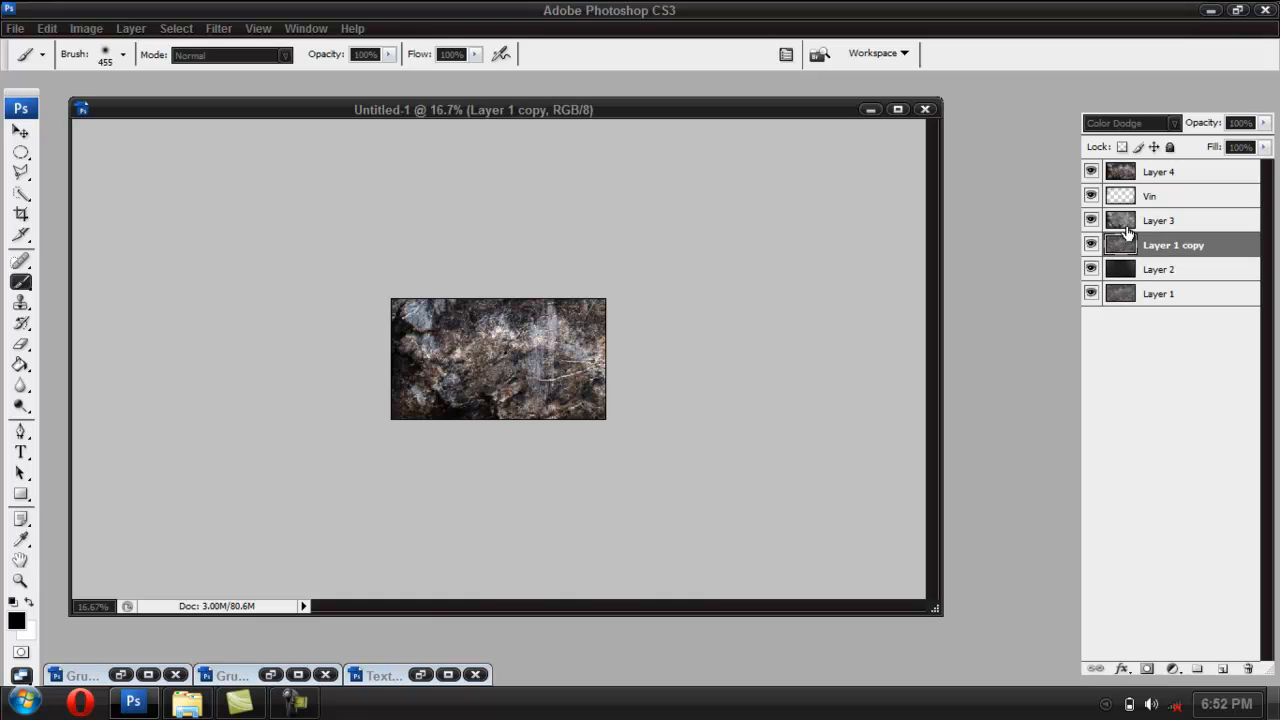
left_click(1127, 226)
left_click(1128, 178)
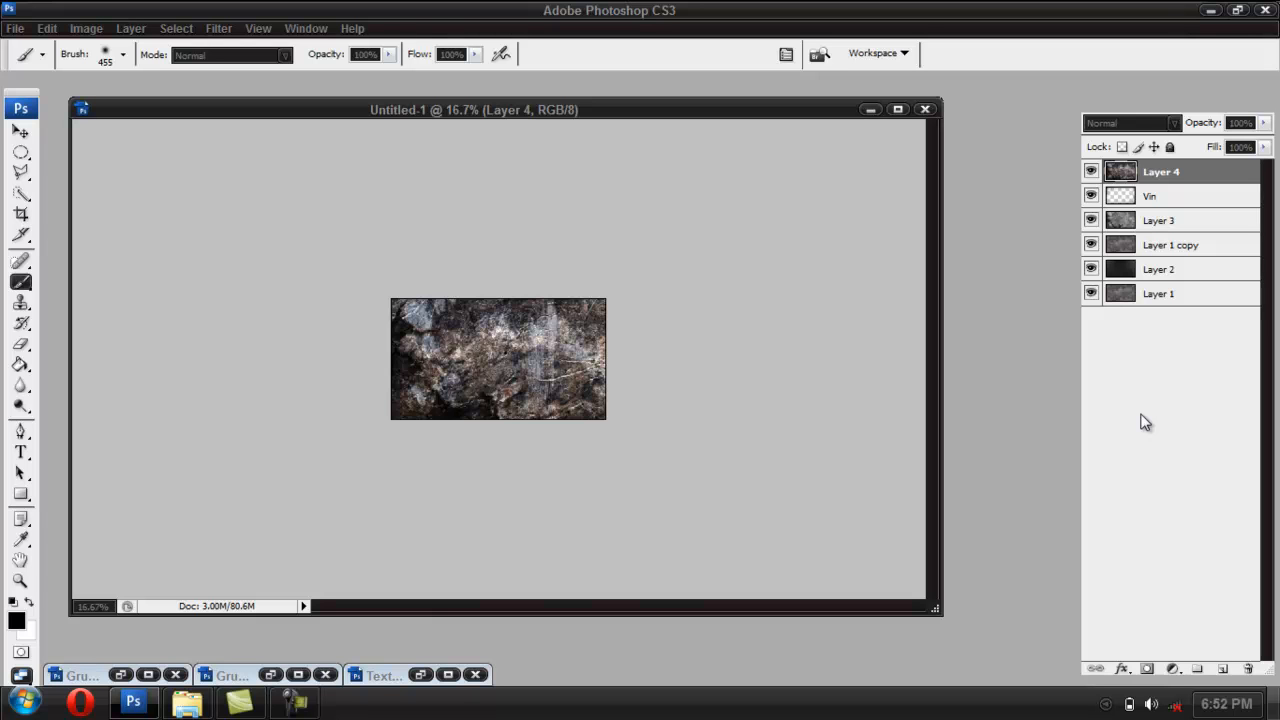
Add the white text RUS in Eurostile Extended Regular at 284.55 pt and position it near the canvas centre.
key("ctrl+plus")
key("ctrl+plus")
key("ctrl+plus")
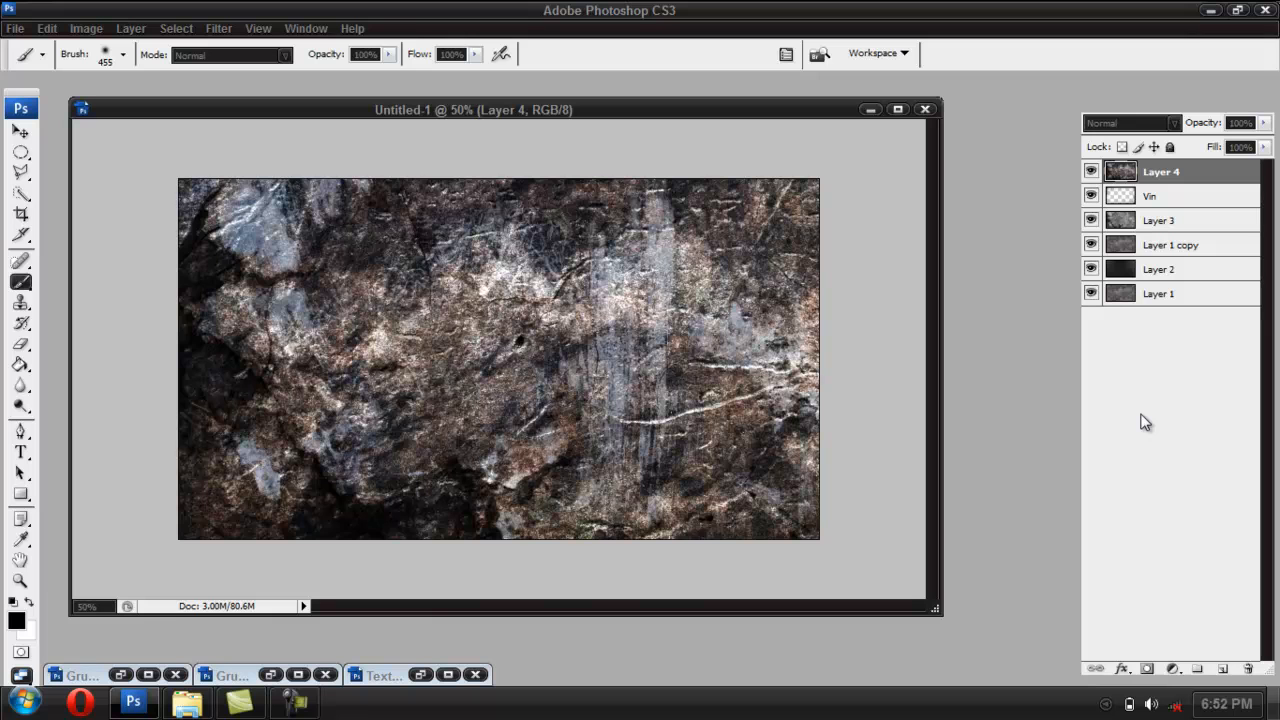
key("ctrl+plus")
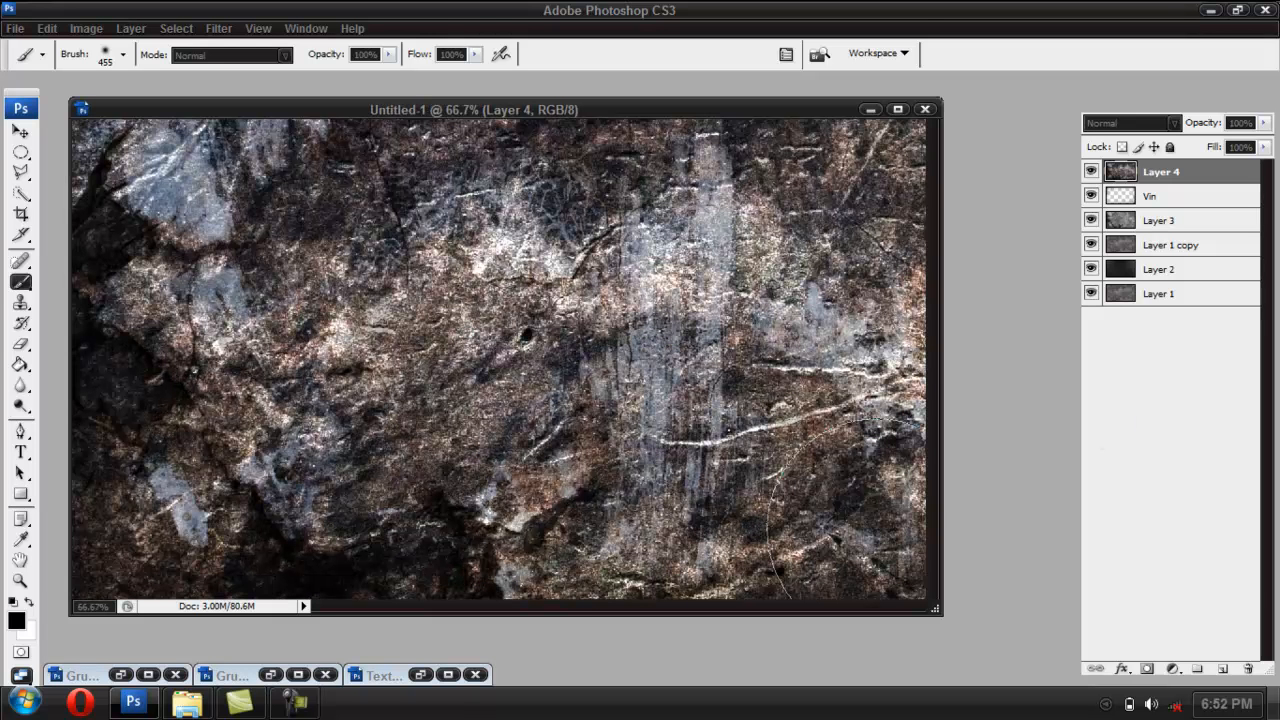
left_click(22, 451)
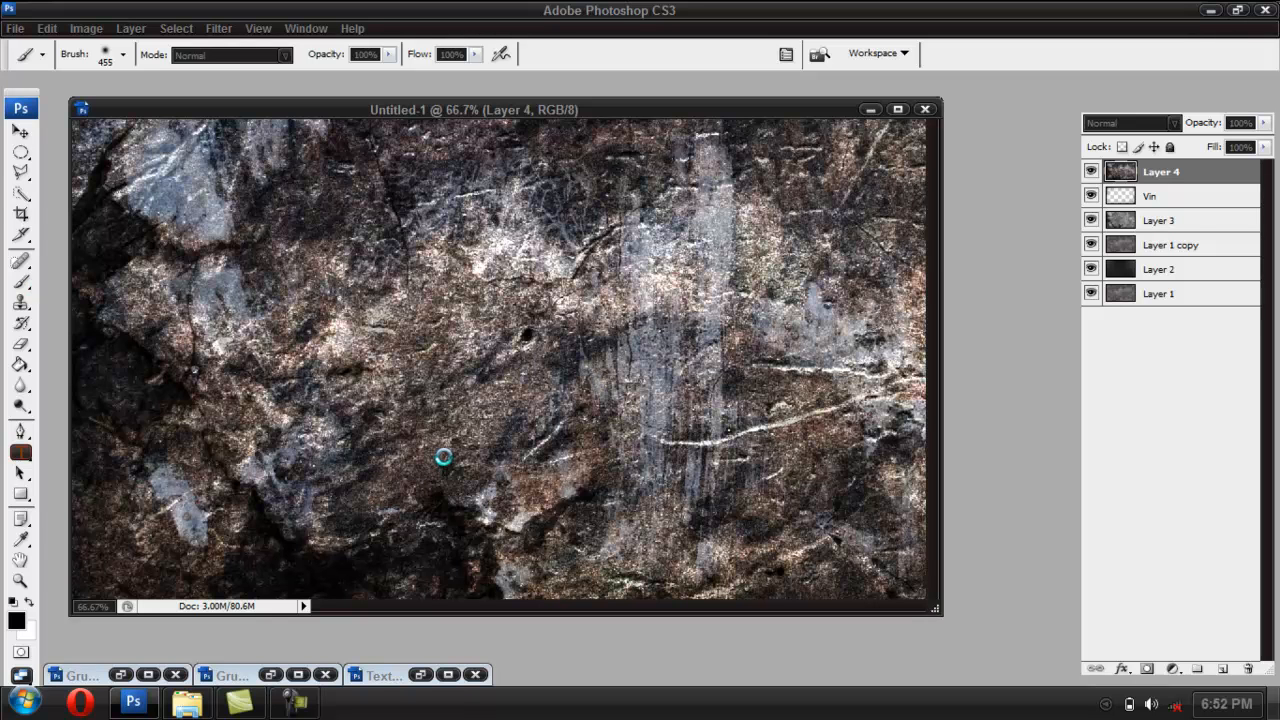
key("t")
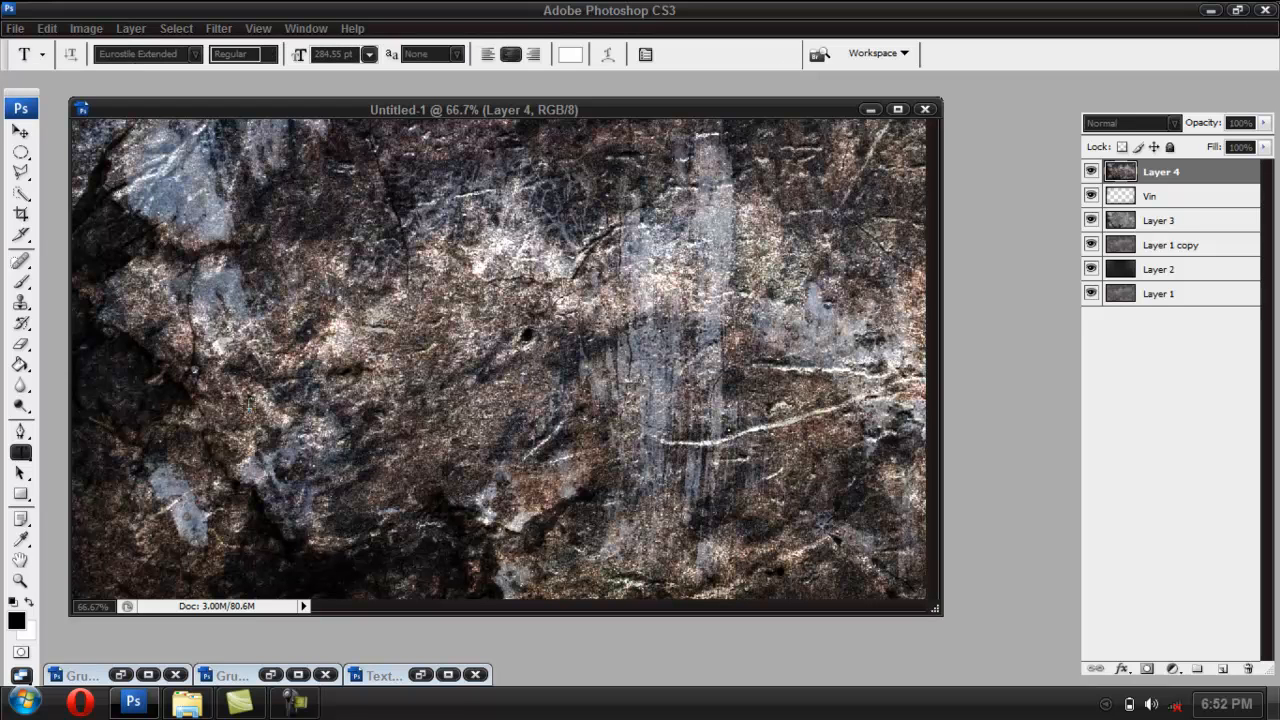
left_click(248, 406)
type("RUS")
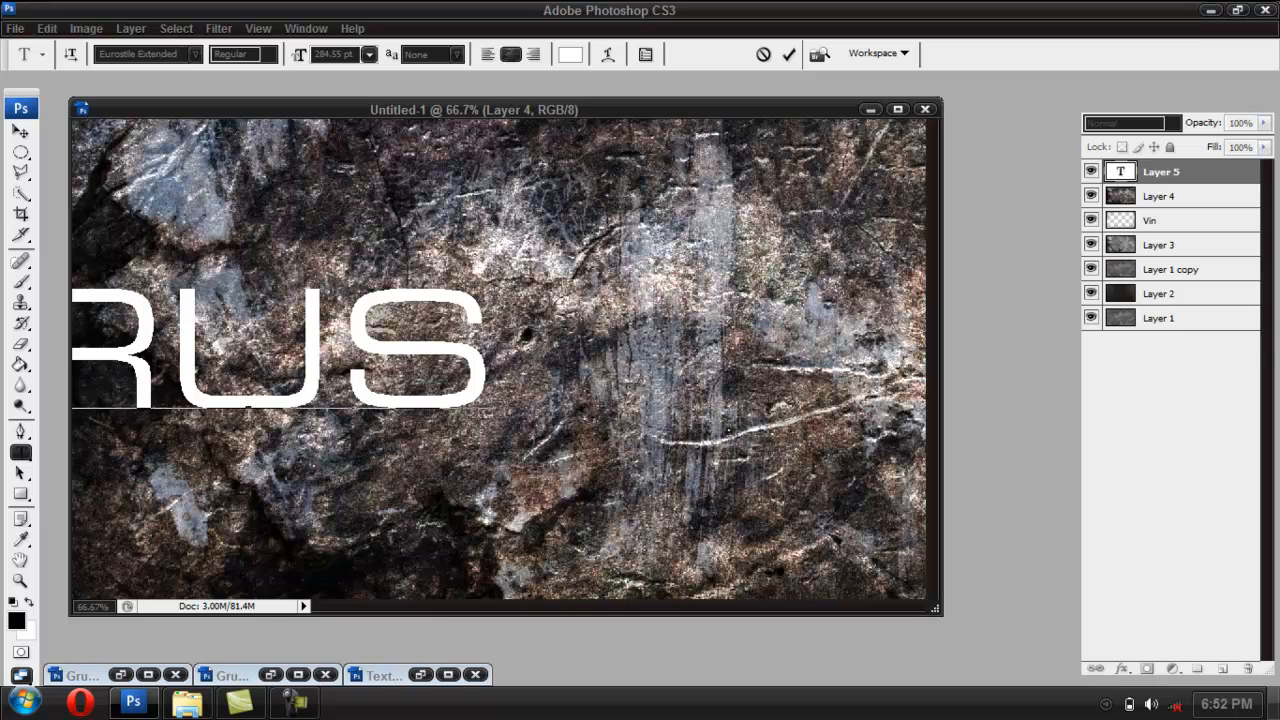
left_click_drag(373, 519, 637, 538)
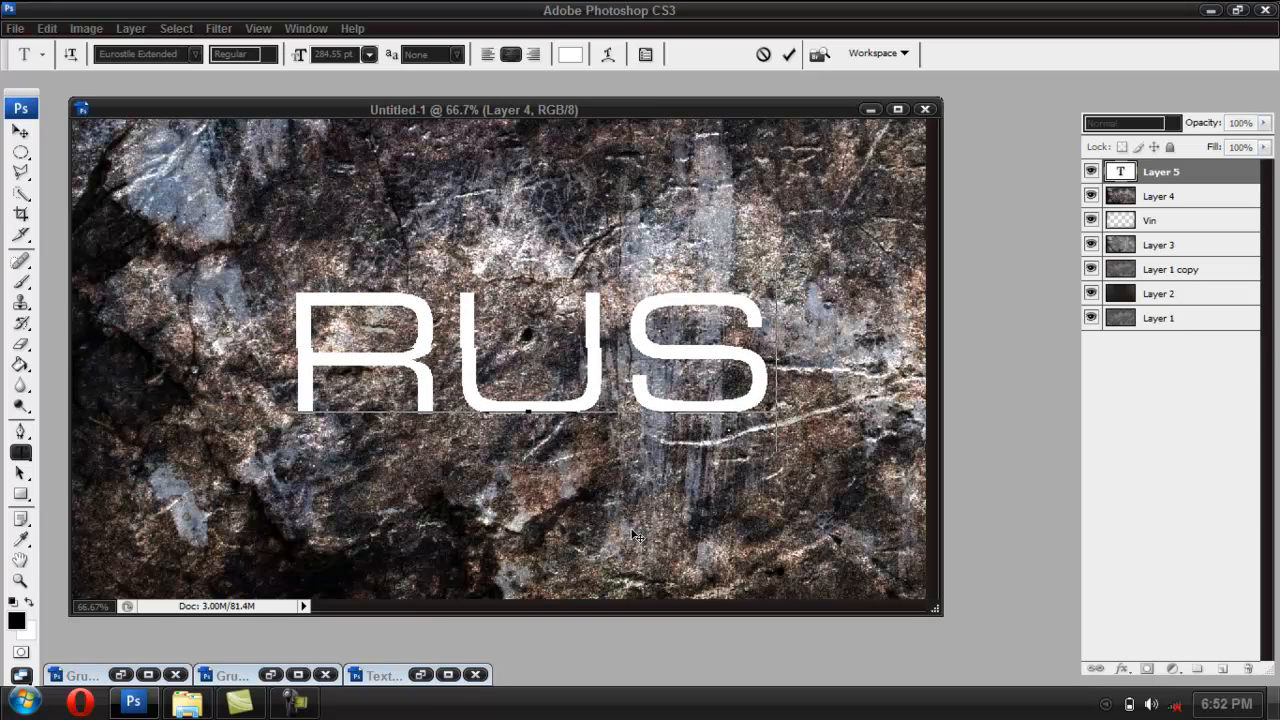
left_click(787, 57)
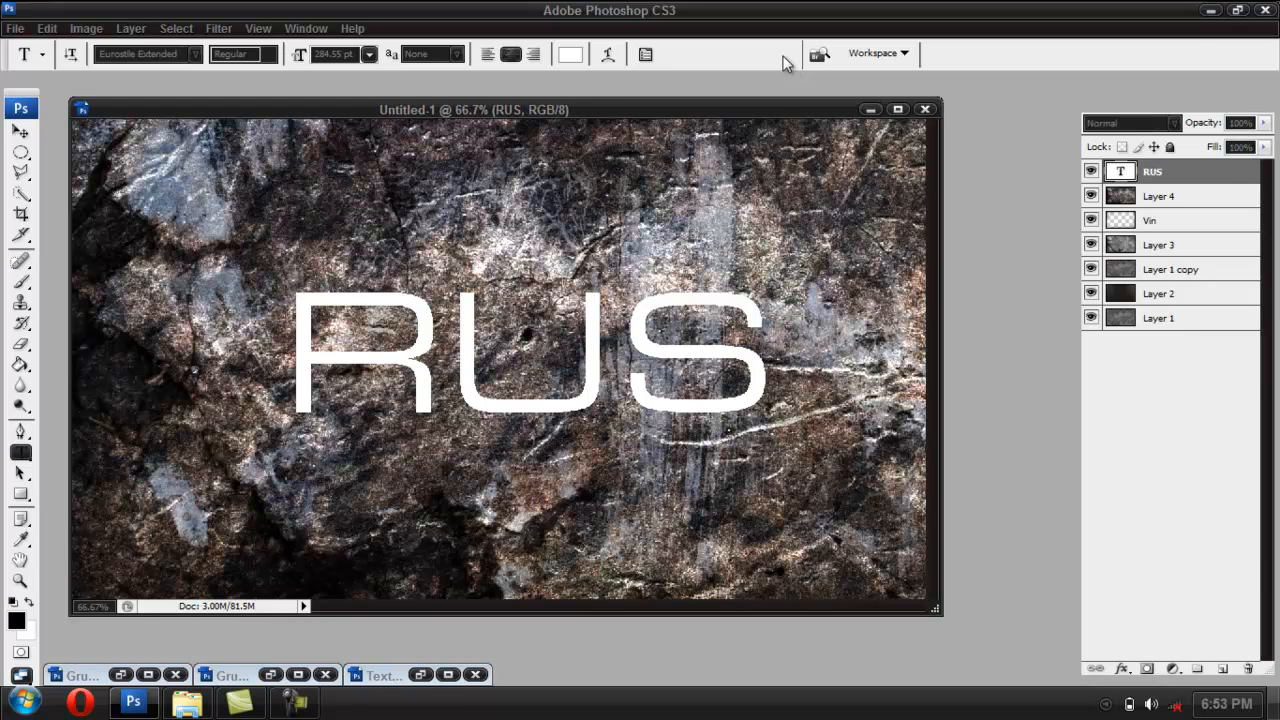
Load the RUS text's transparency as a new selection and make Layer 4 the active layer.
right_click(1207, 182)
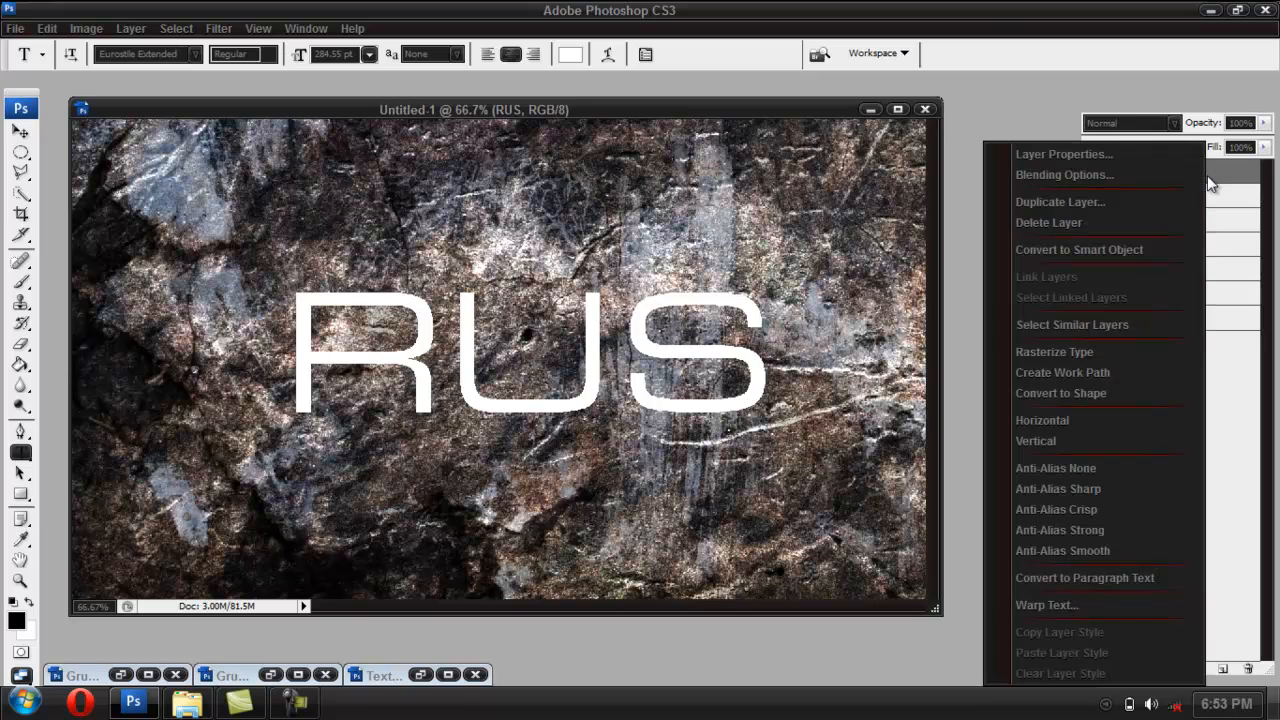
left_click(665, 96)
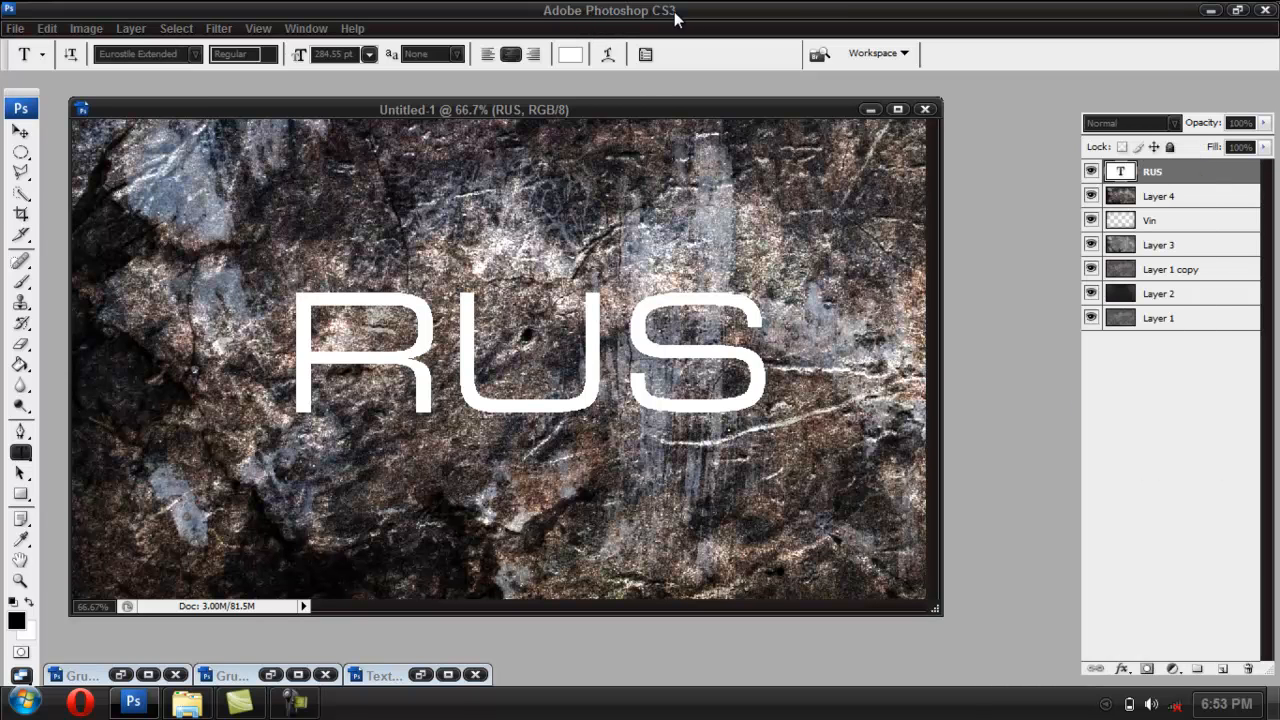
left_click(188, 32)
left_click(222, 329)
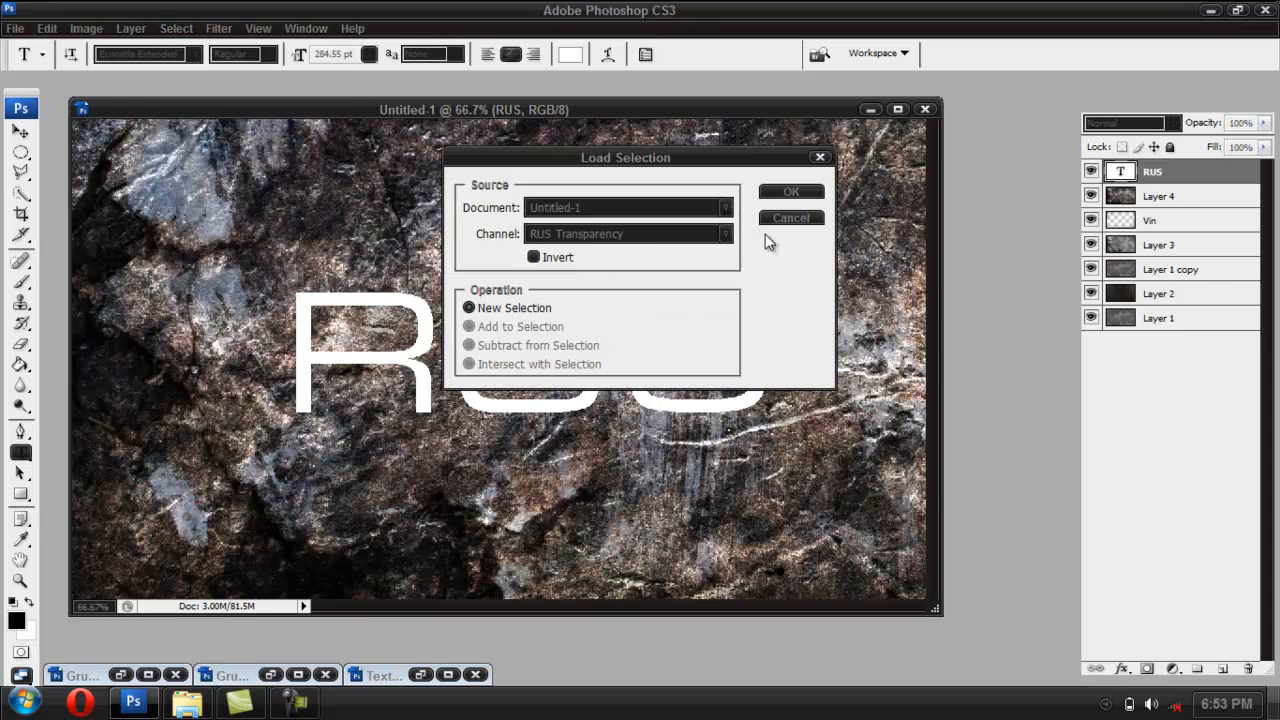
left_click(789, 191)
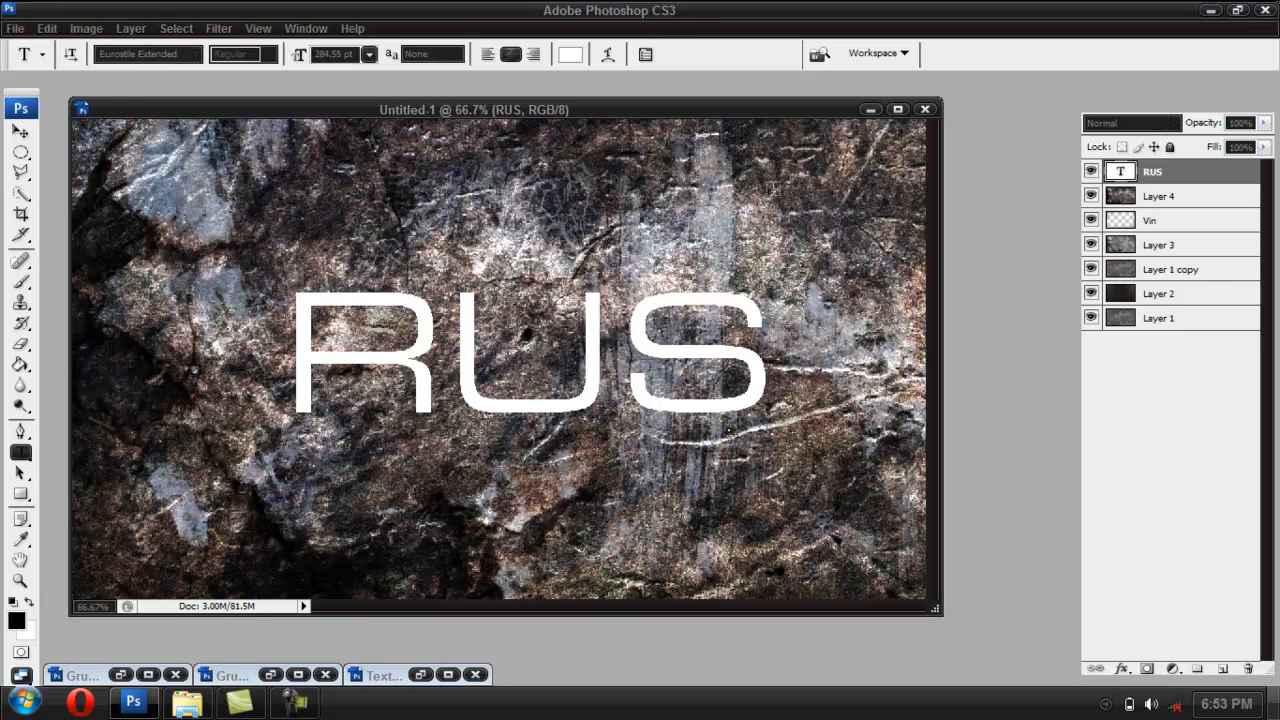
left_click(1199, 200)
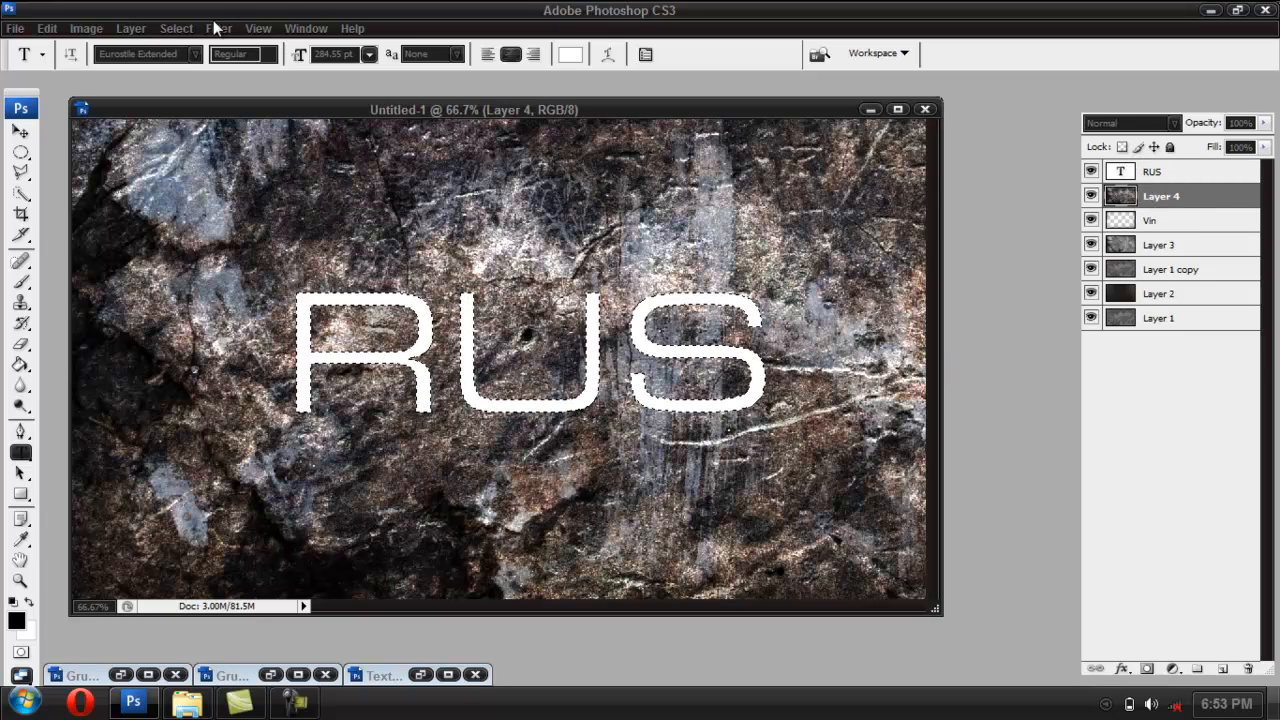
Invert the RUS selection and clear everything outside the letter shapes on Layer 4.
left_click(176, 30)
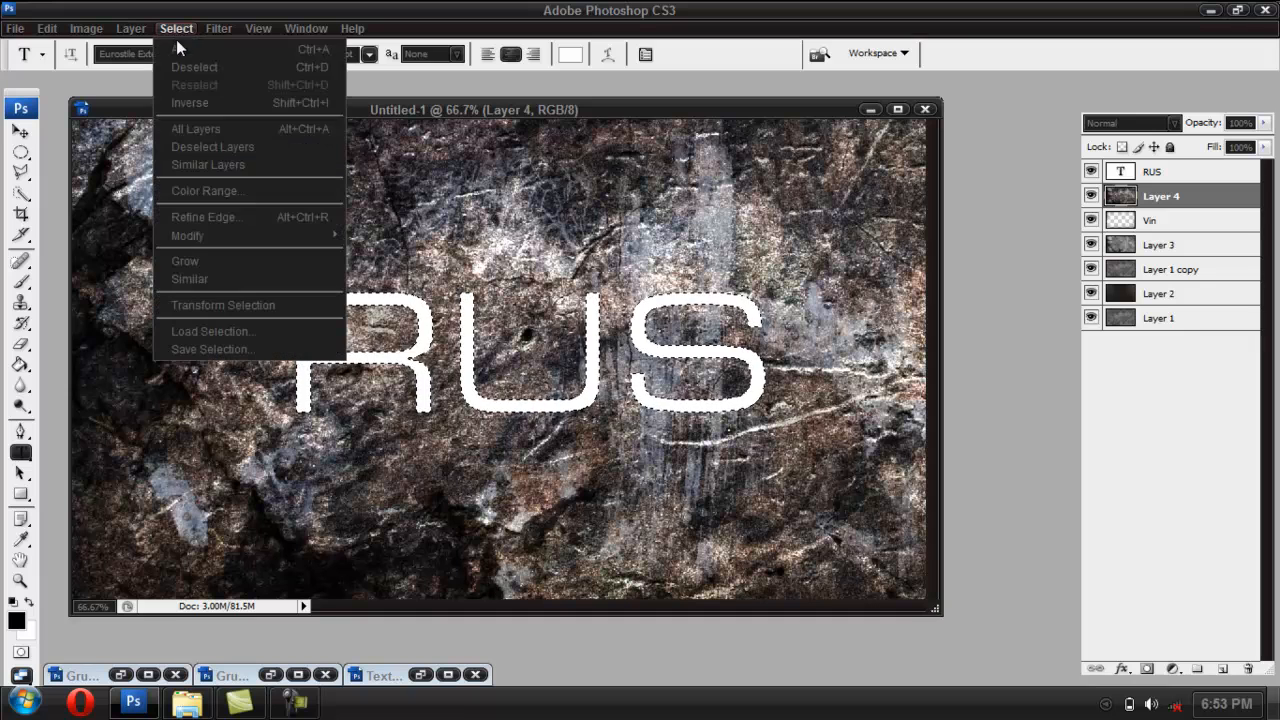
left_click(190, 103)
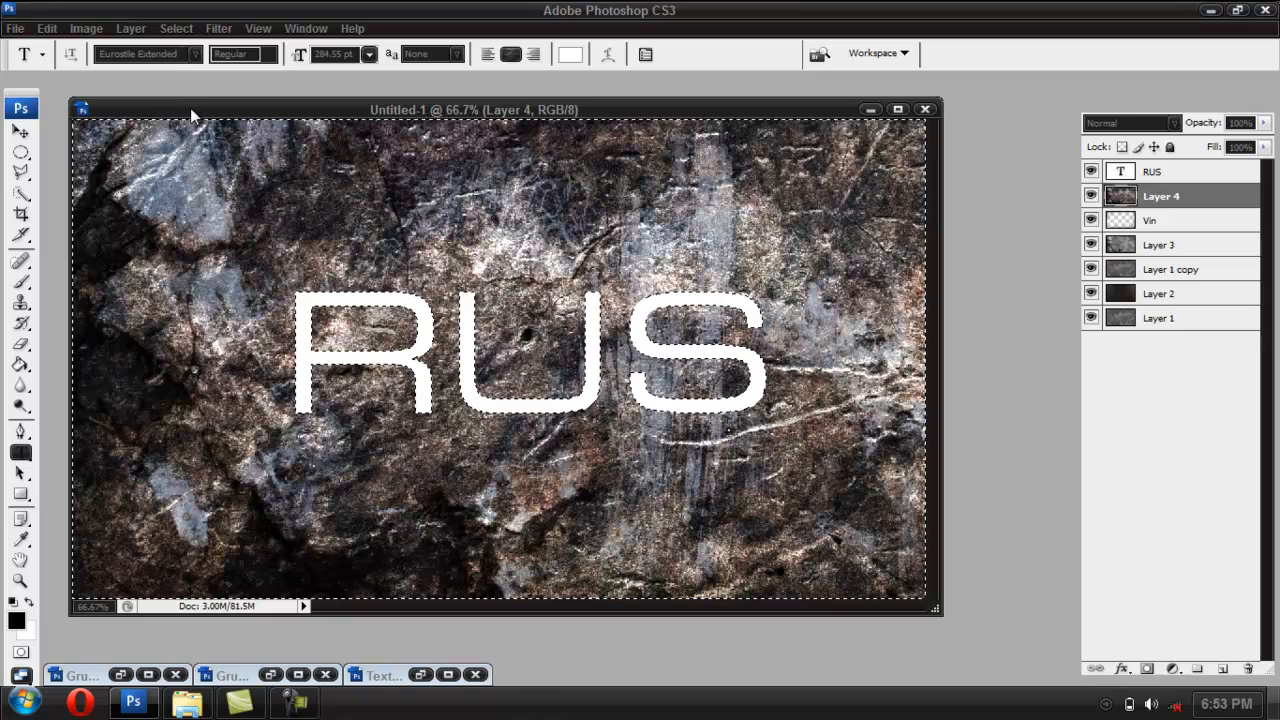
left_click(47, 28)
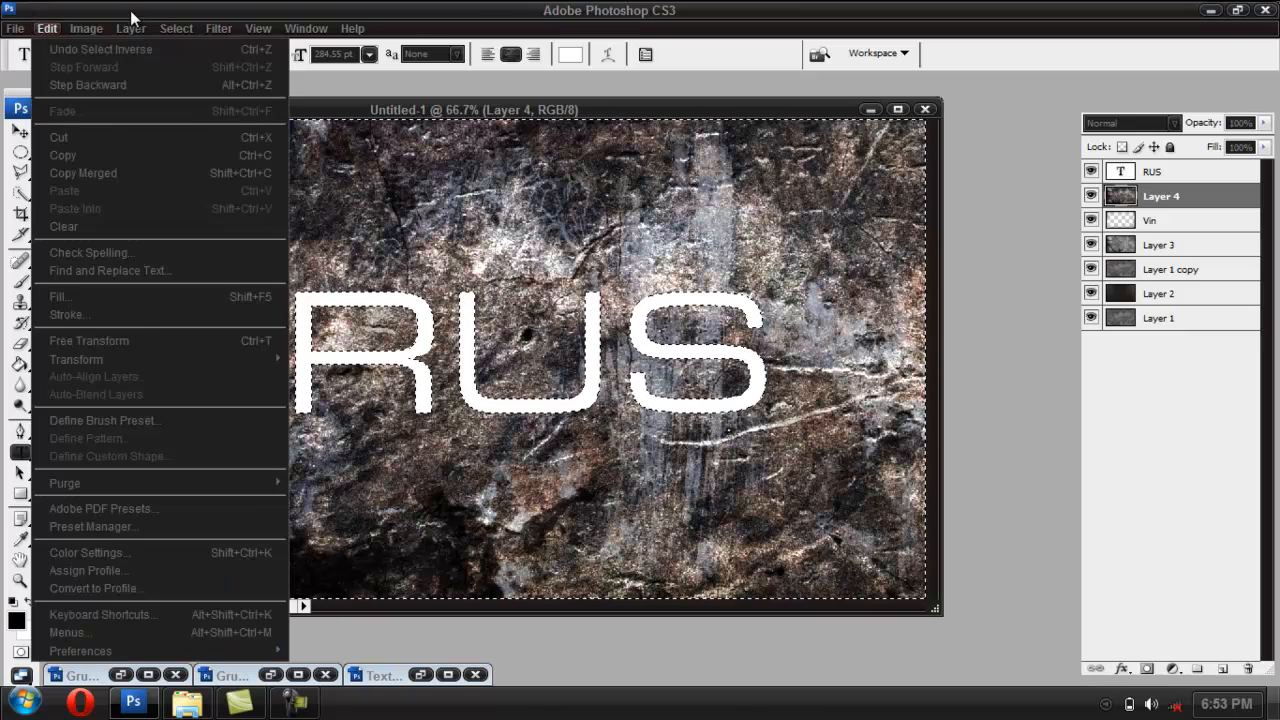
left_click(130, 10)
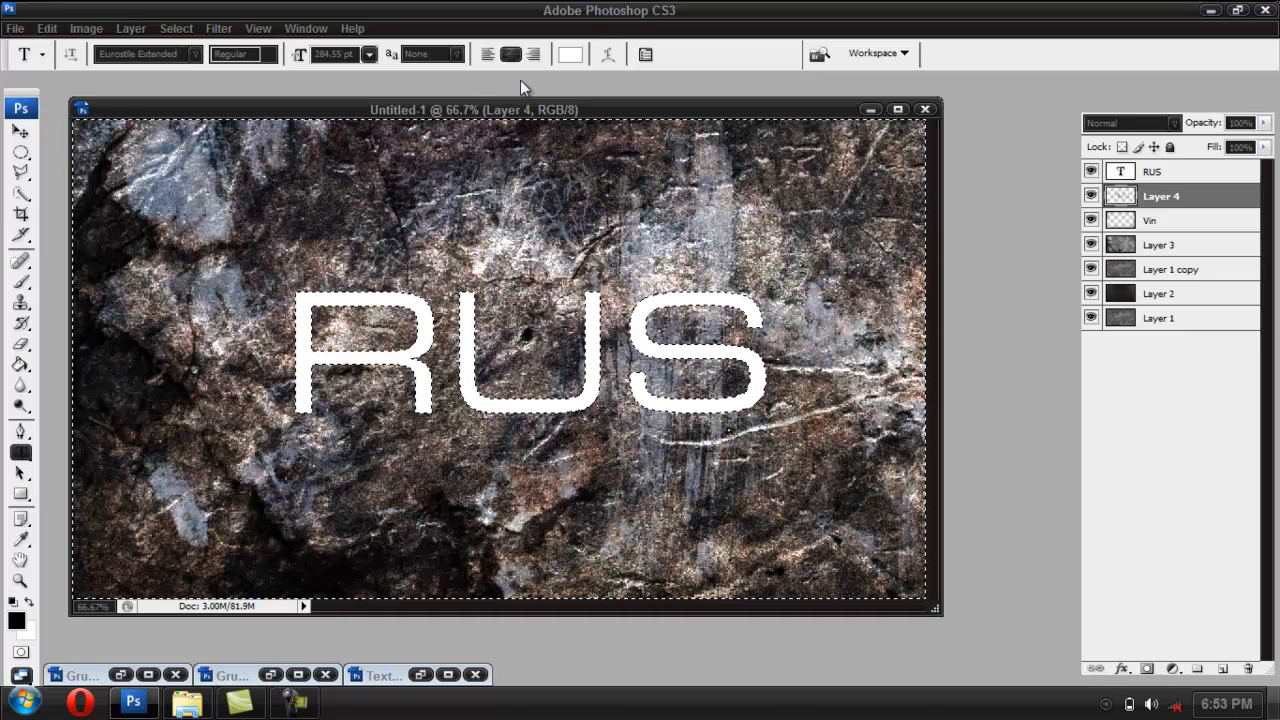
Delete the RUS text layer and deselect the remaining selection.
left_click(1215, 174)
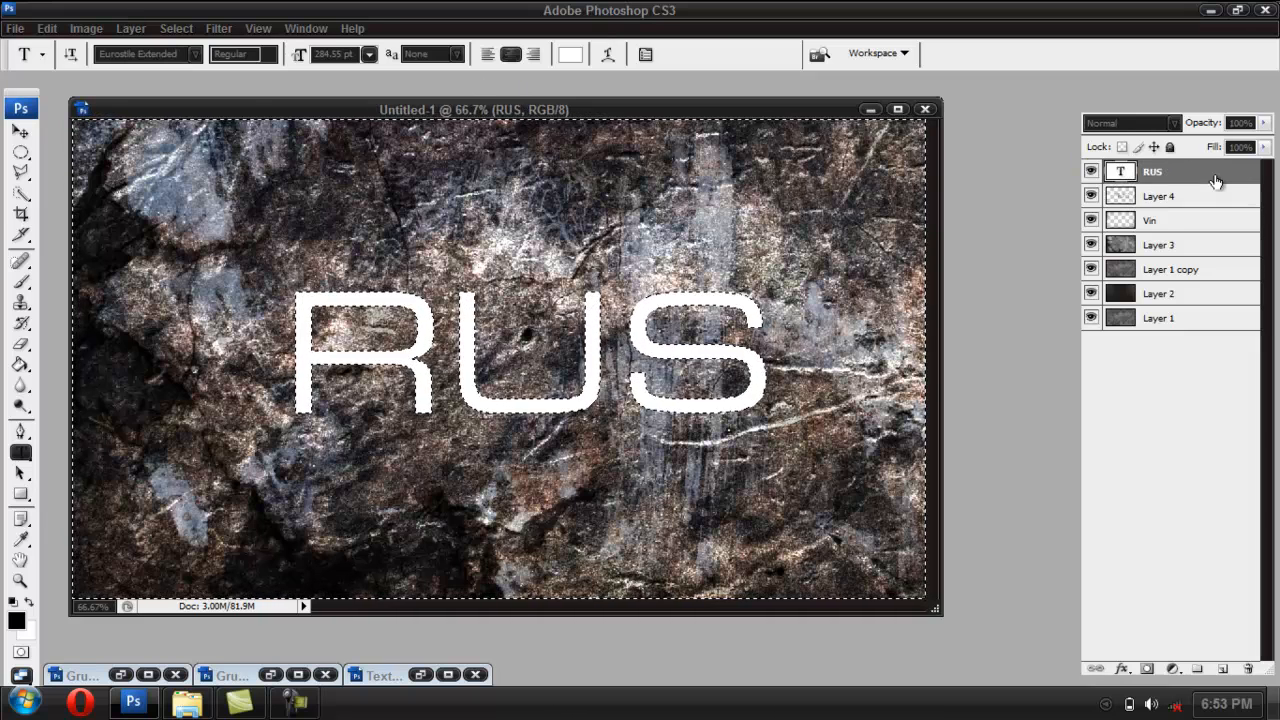
left_click(1248, 670)
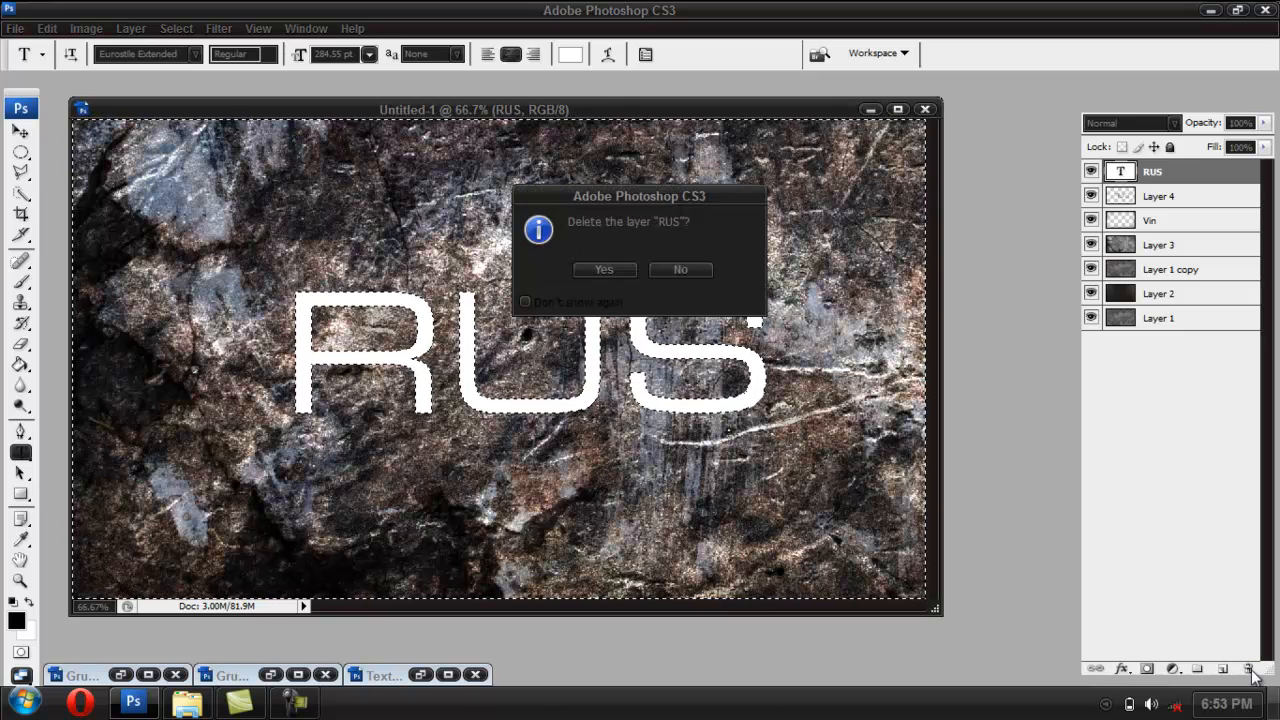
left_click(600, 269)
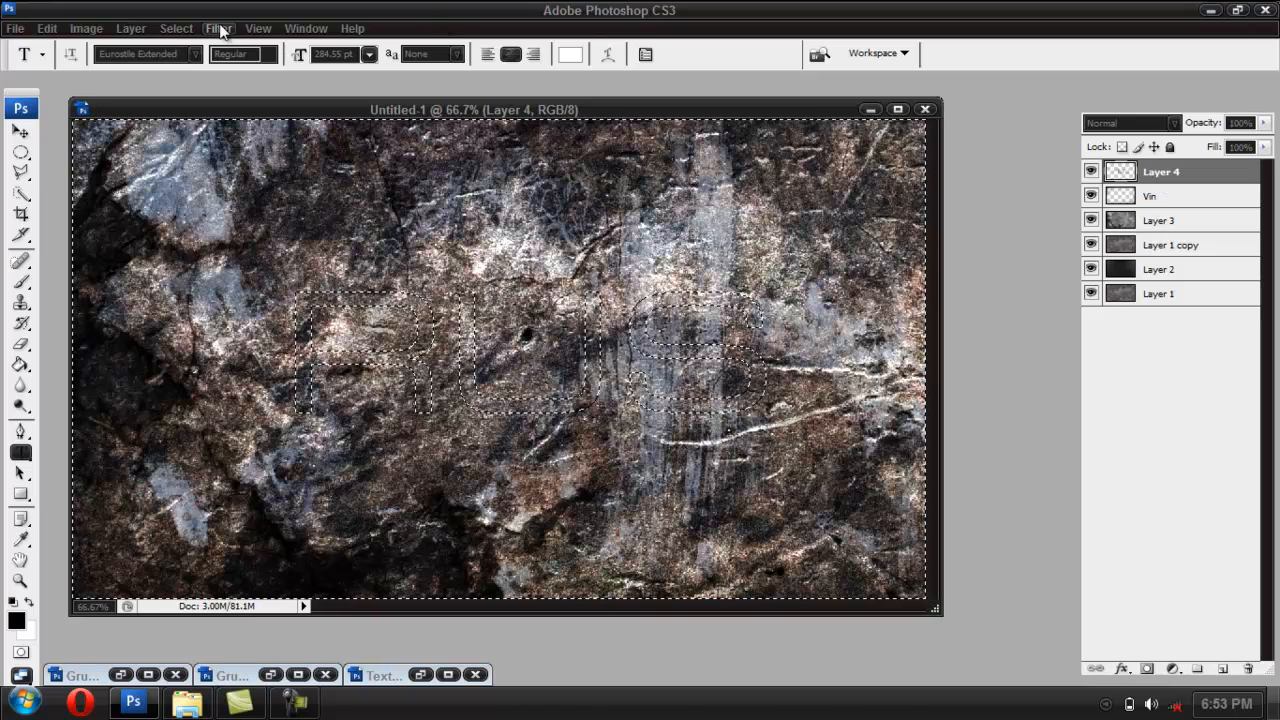
left_click(175, 28)
left_click(178, 80)
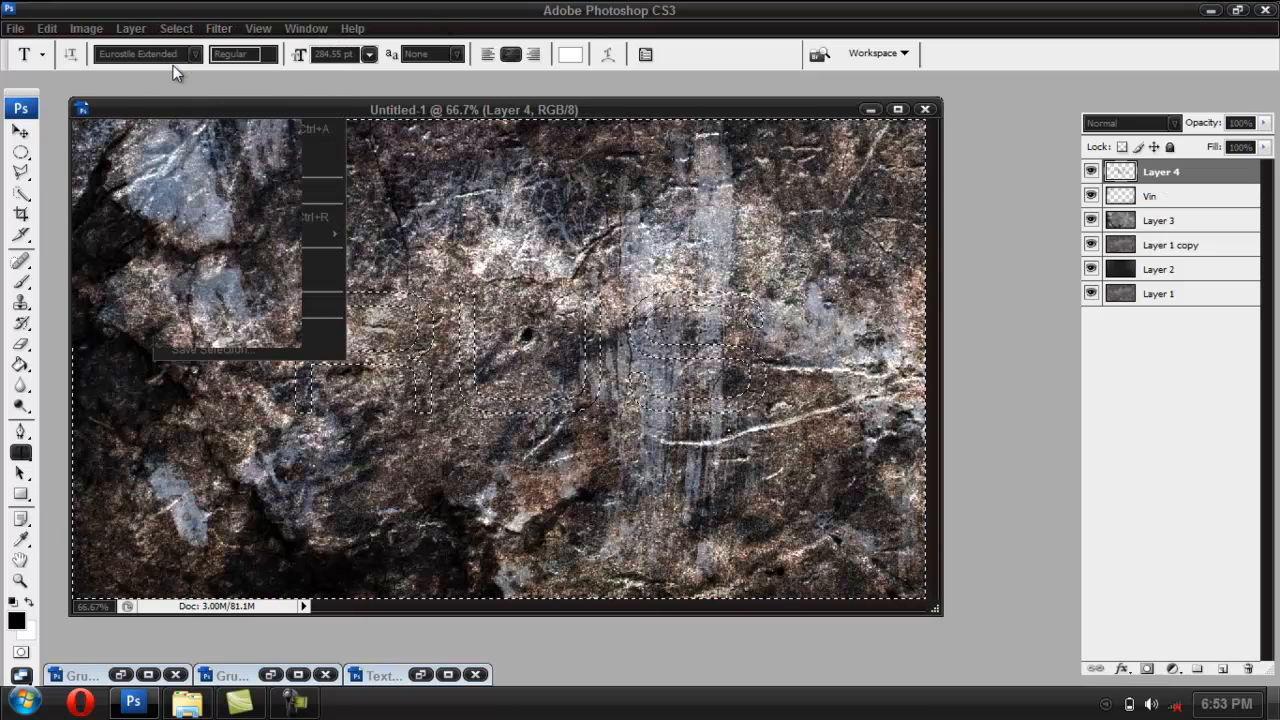
Try moving the letter cutout on Layer 4 across the stone texture, and undo the move.
left_click(20, 131)
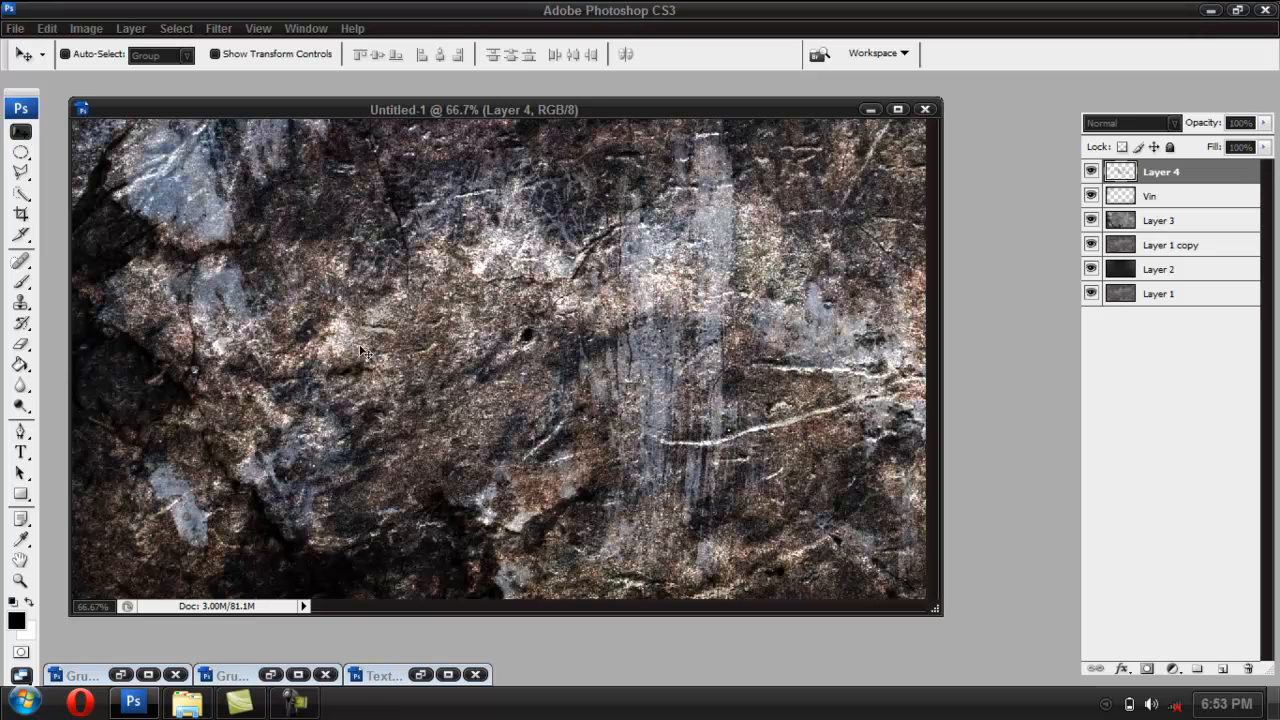
left_click_drag(425, 422, 362, 463)
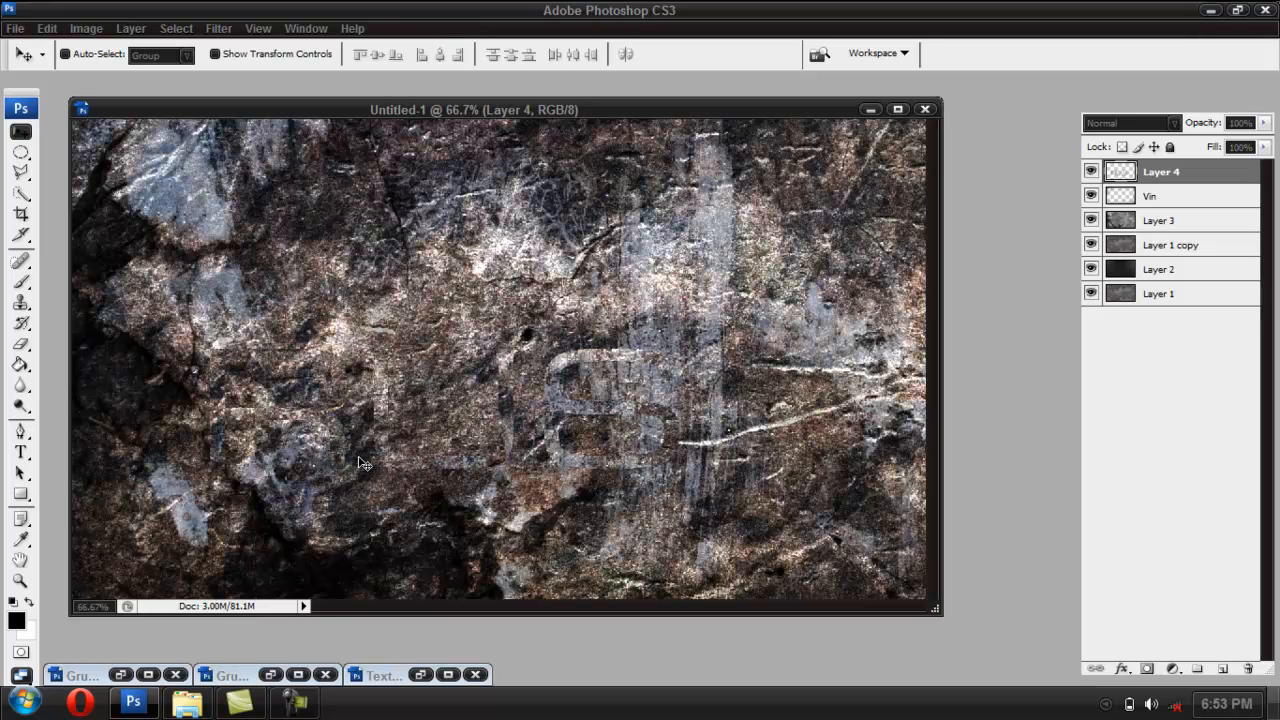
left_click_drag(418, 503, 515, 500)
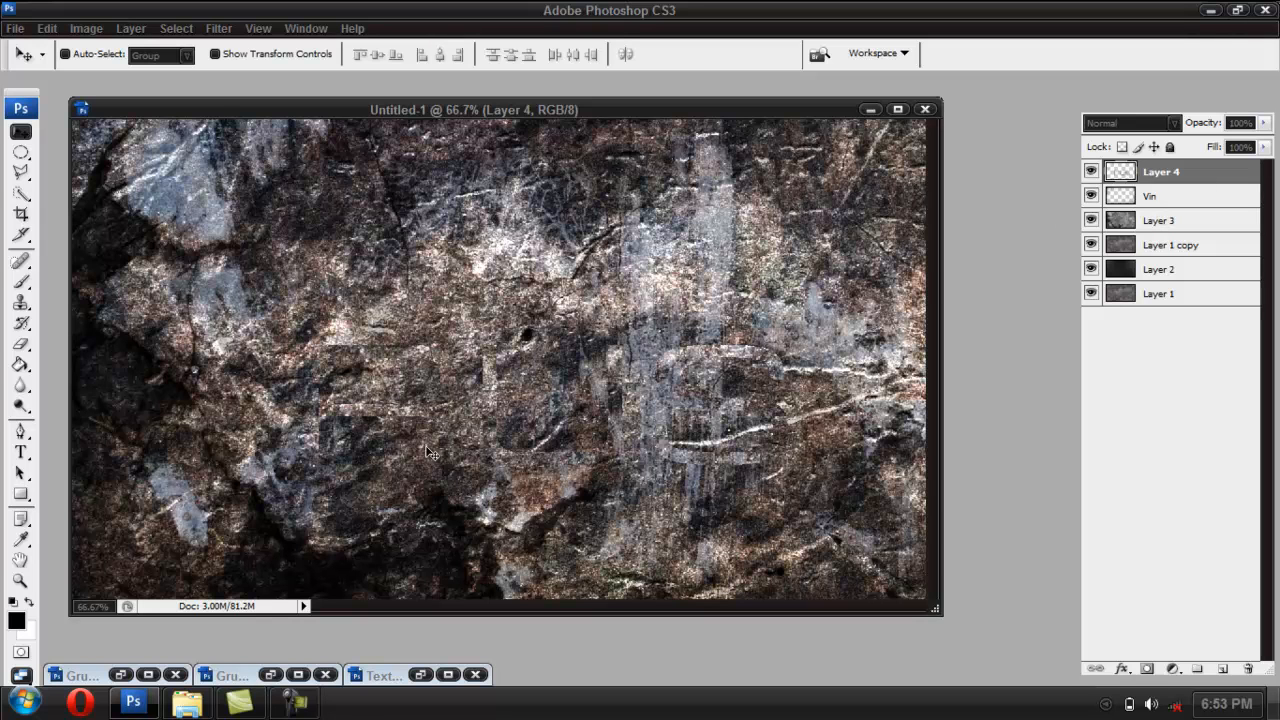
left_click(48, 32)
left_click(50, 50)
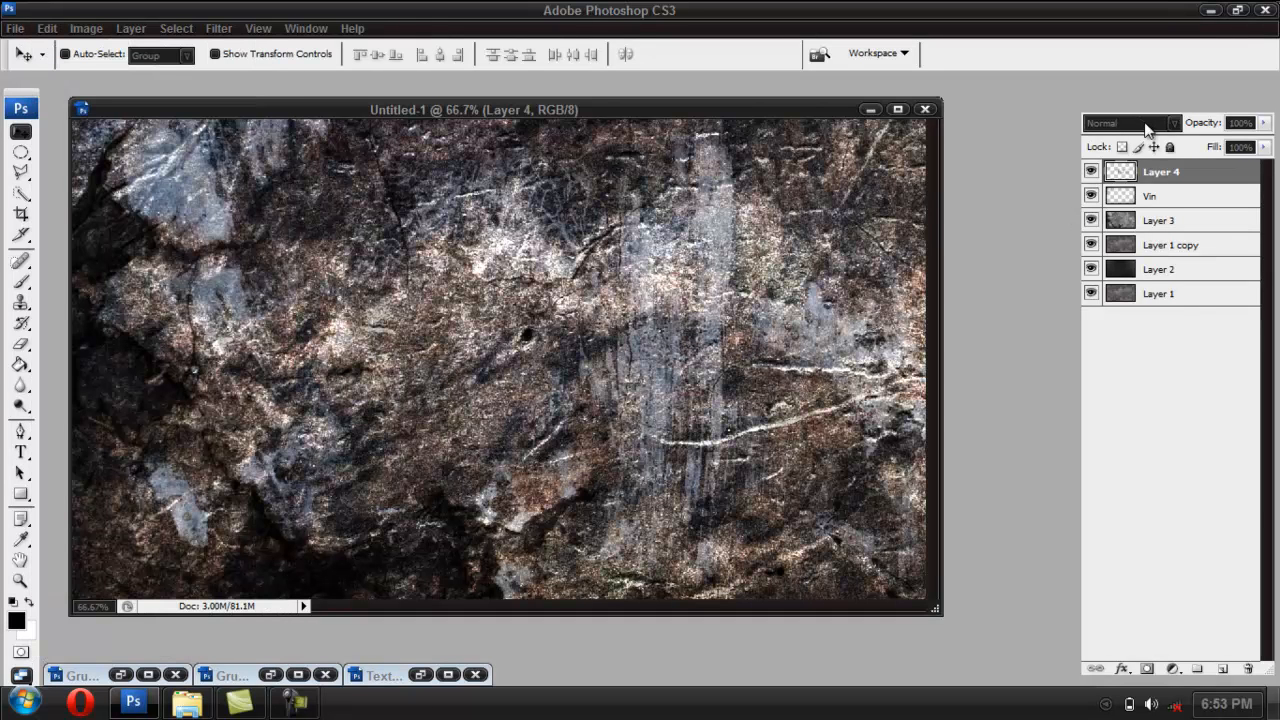
double_click(1195, 177)
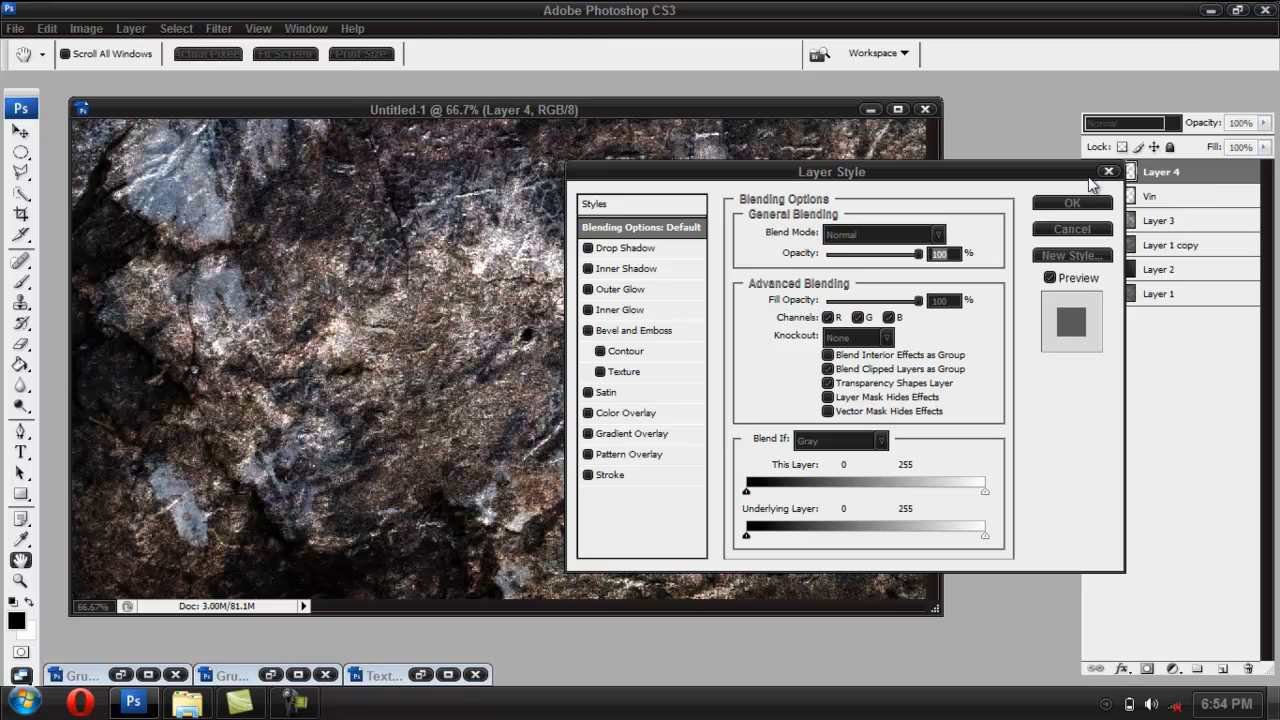
key("Escape")
right_click(1203, 172)
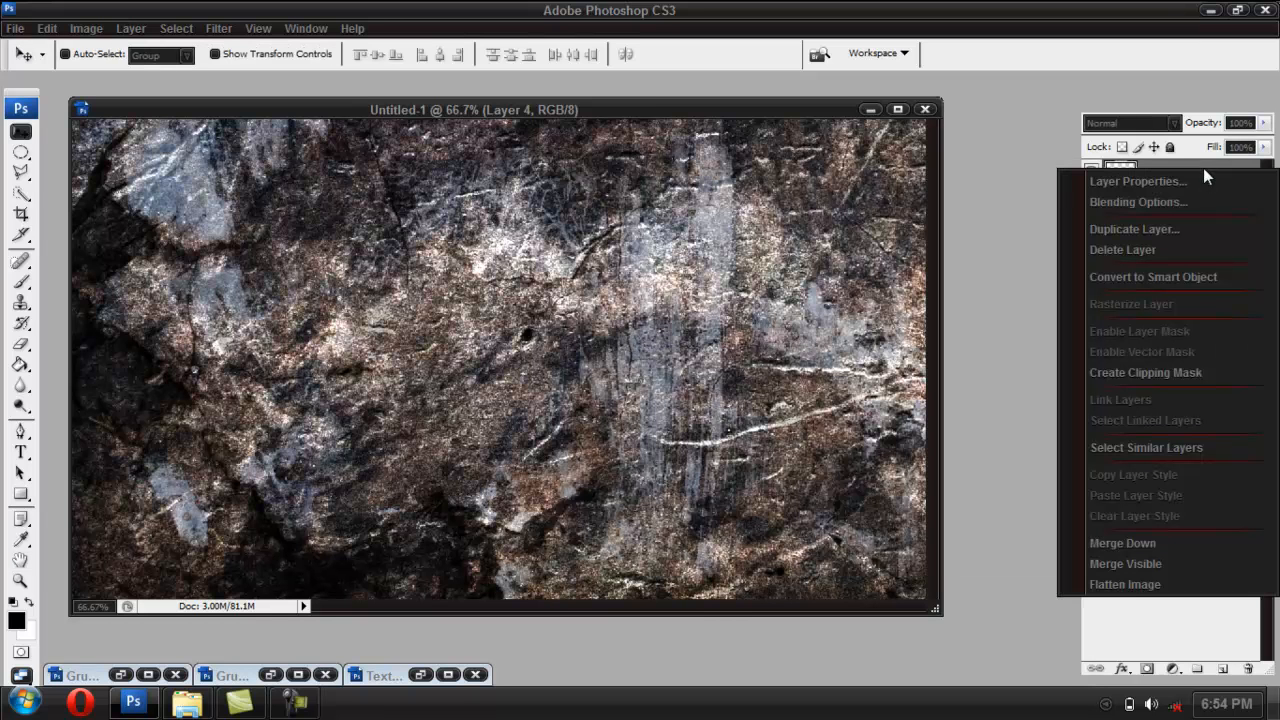
left_click(1139, 64)
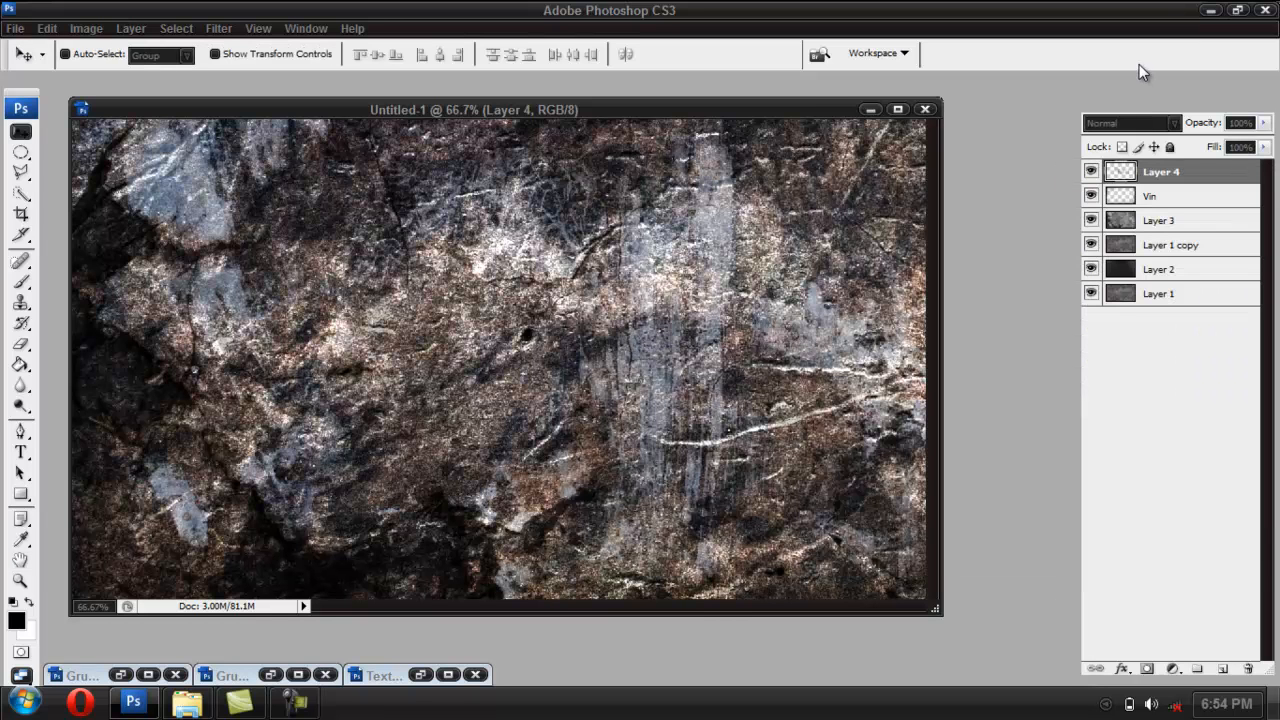
Add an Inner Shadow to Layer 4 with a 60° angle, 13 px distance and 16 px size.
double_click(1190, 173)
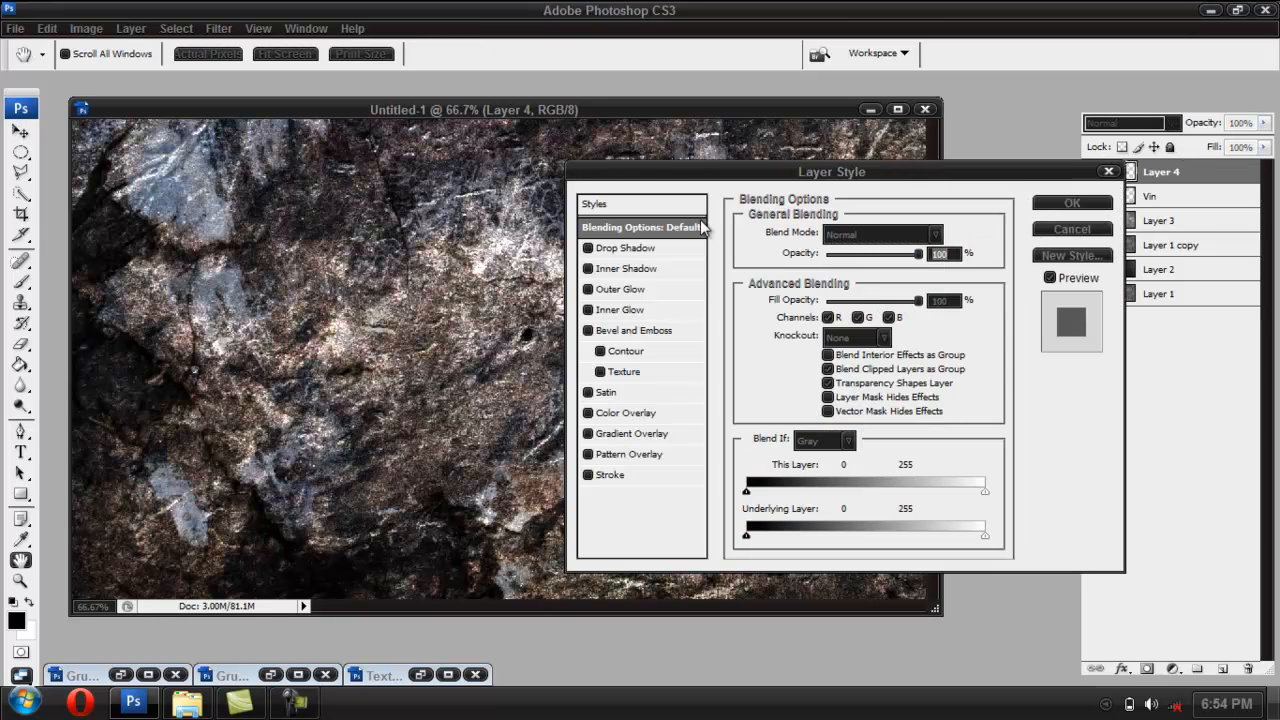
left_click(636, 268)
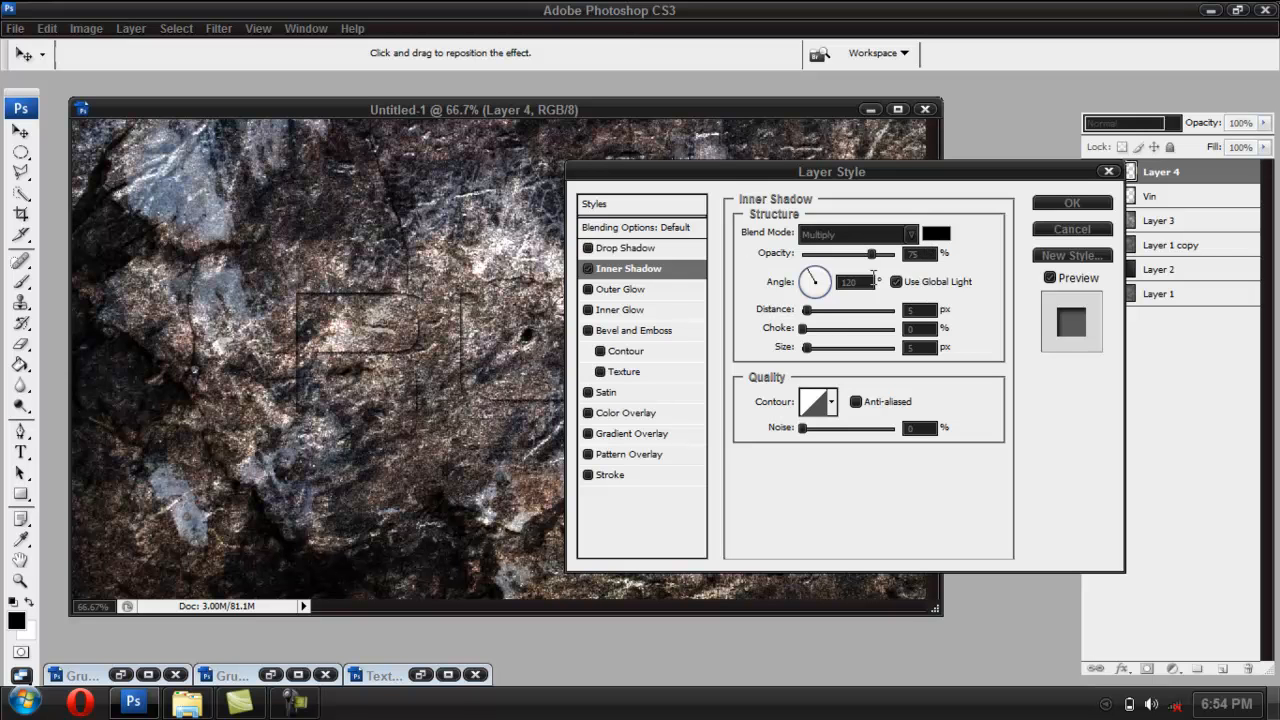
type("60")
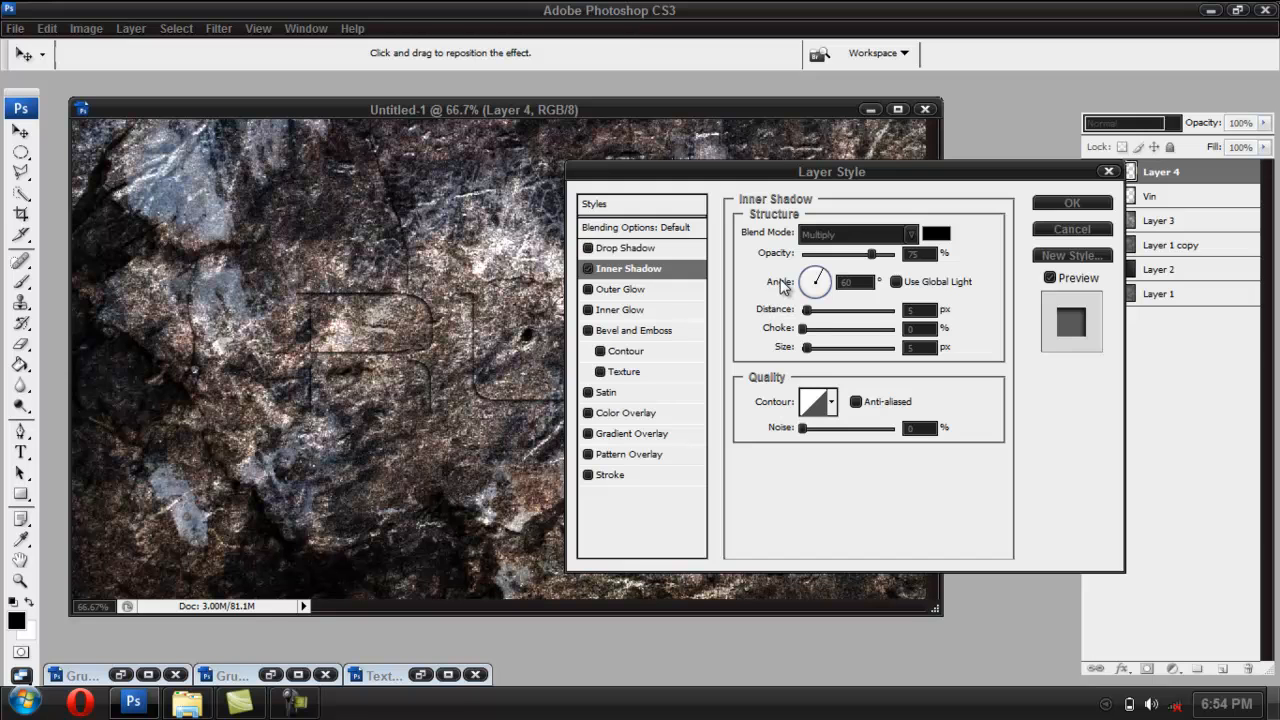
type("11")
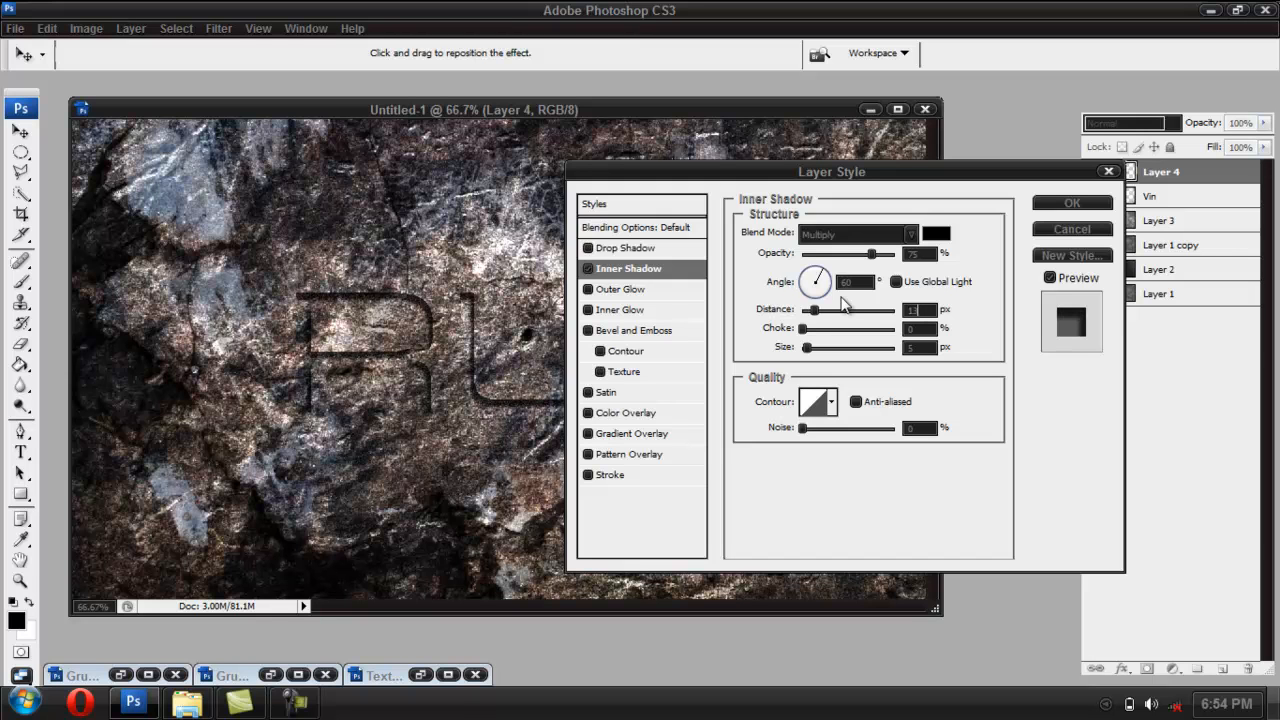
left_click(926, 348)
right_click(727, 176)
left_click_drag(727, 176, 829, 164)
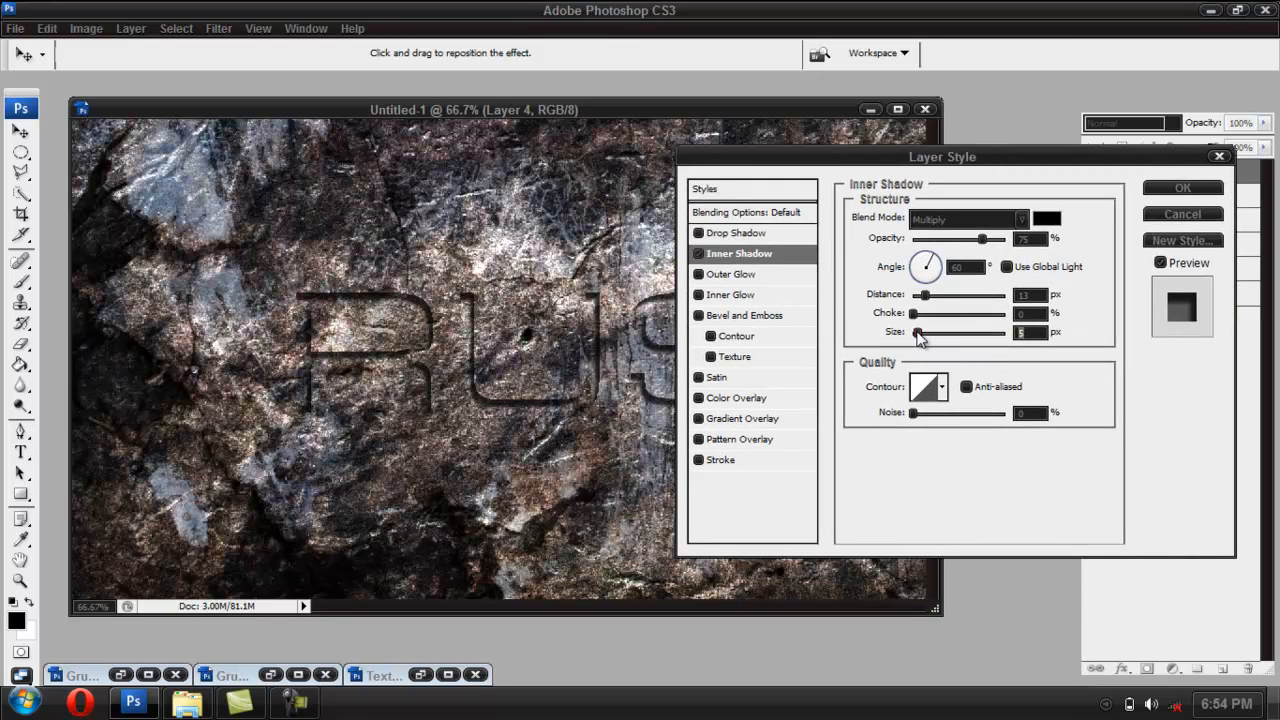
left_click_drag(922, 339, 926, 341)
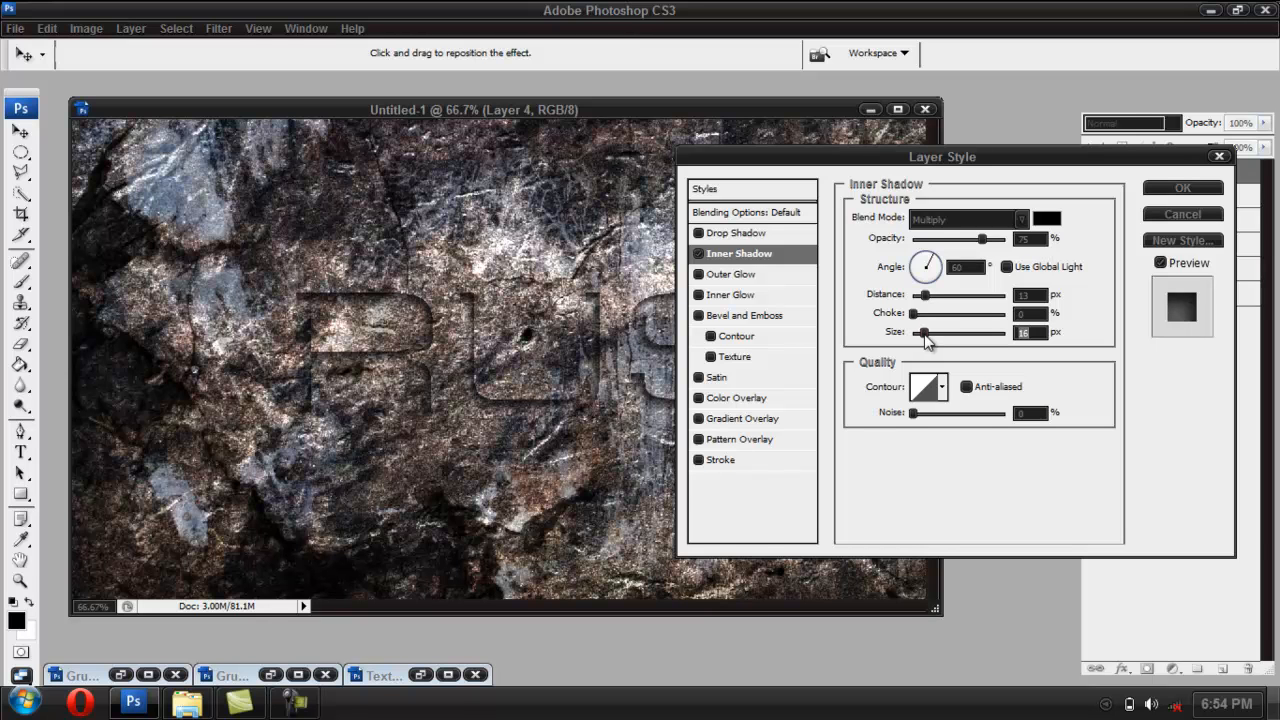
left_click(1036, 328)
Add an Inner Glow to Layer 4 with Overlay blend mode and the colour #eaeaea.
left_click(743, 296)
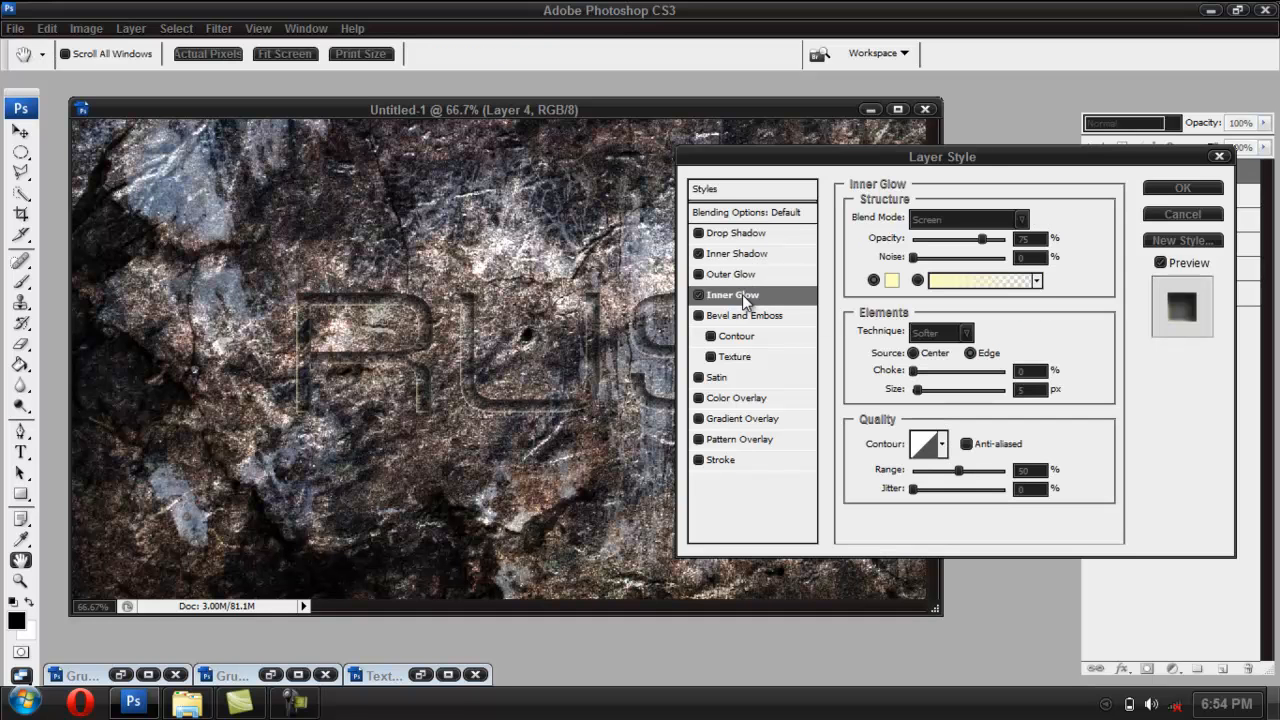
left_click(959, 219)
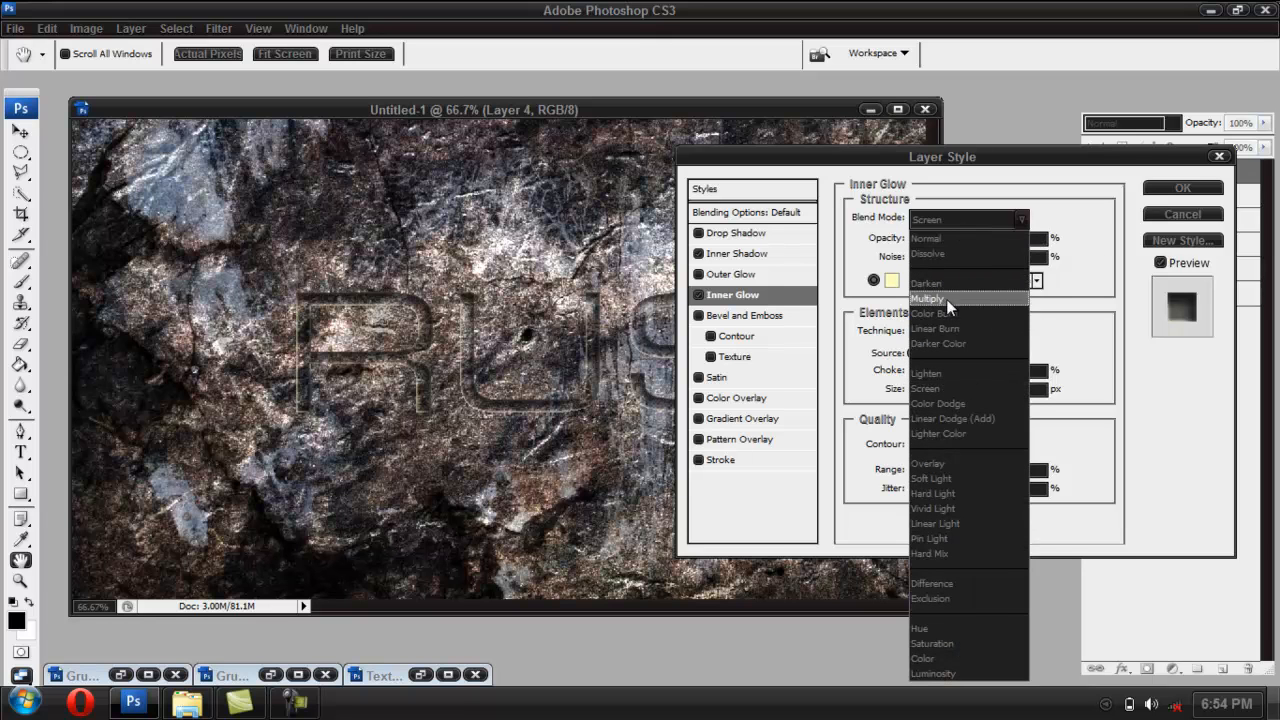
left_click(962, 465)
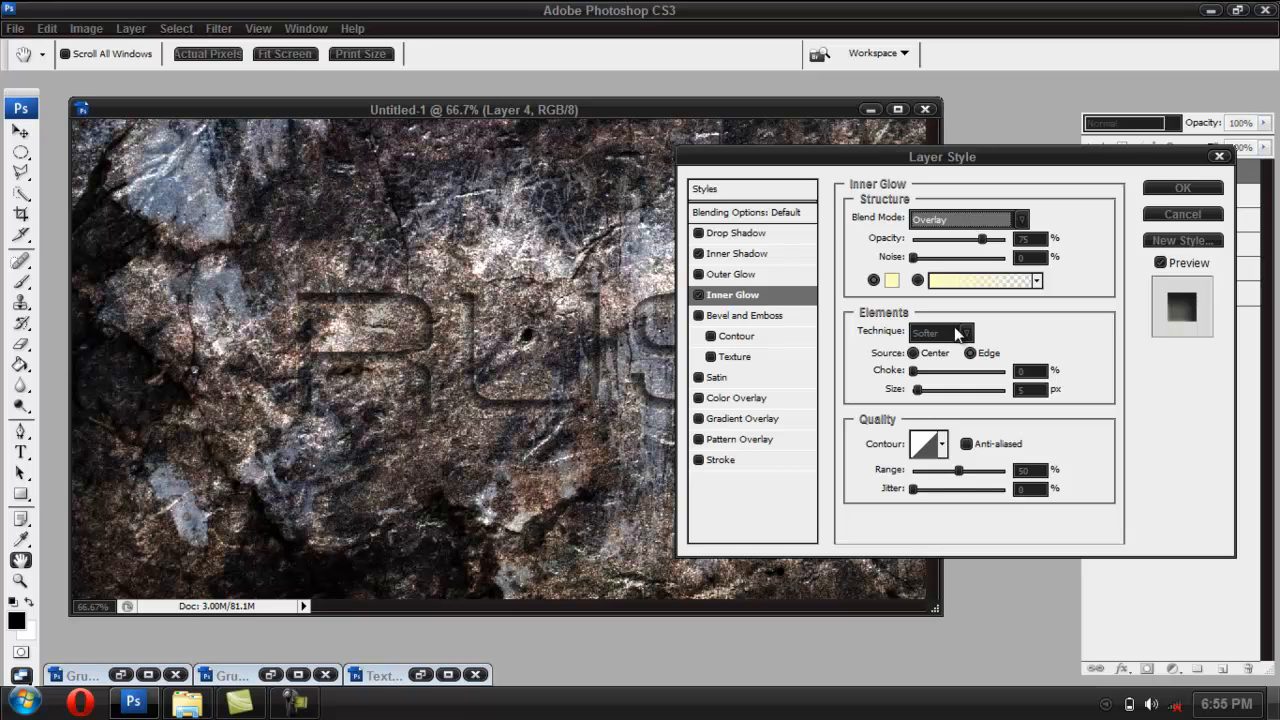
left_click(891, 281)
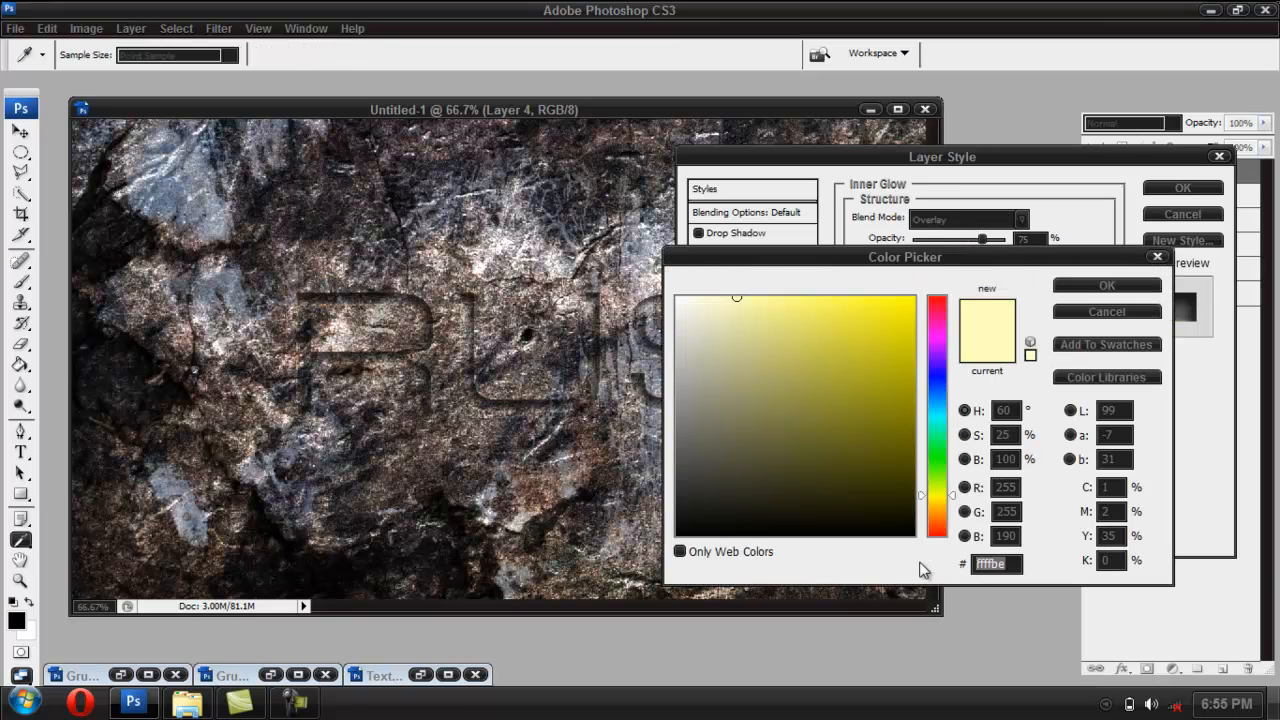
type("eaeaea")
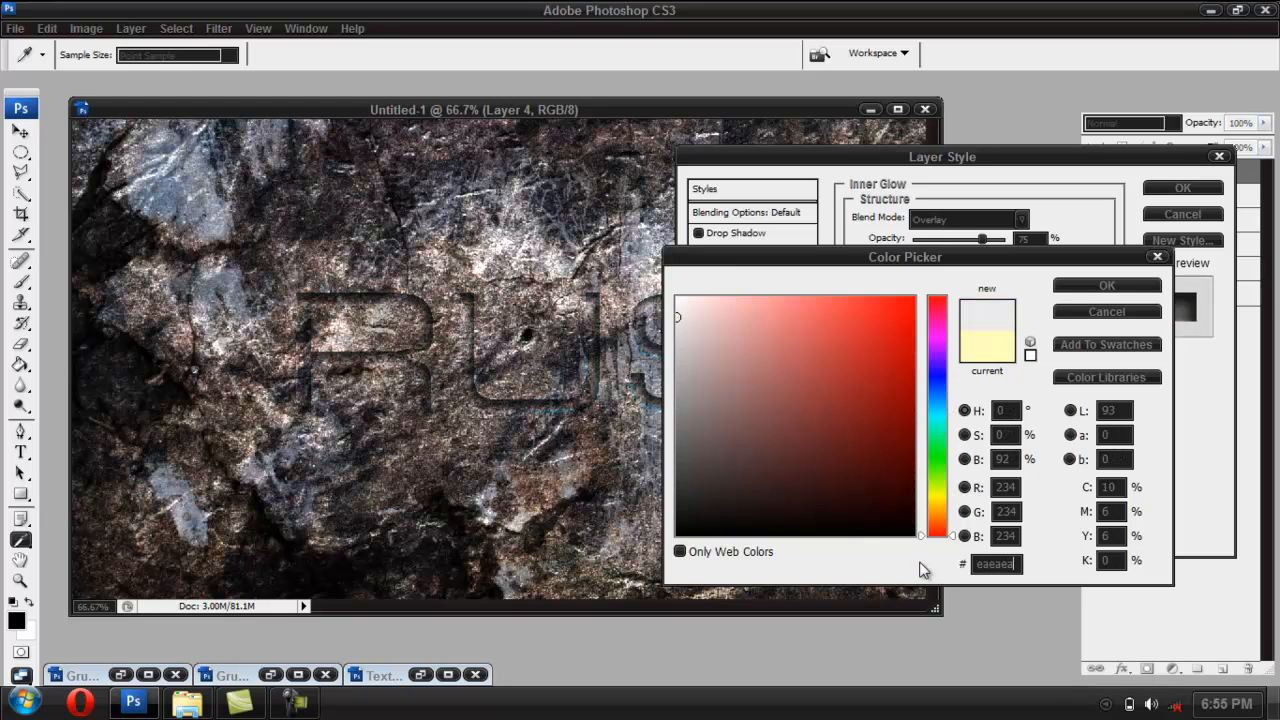
left_click(1118, 285)
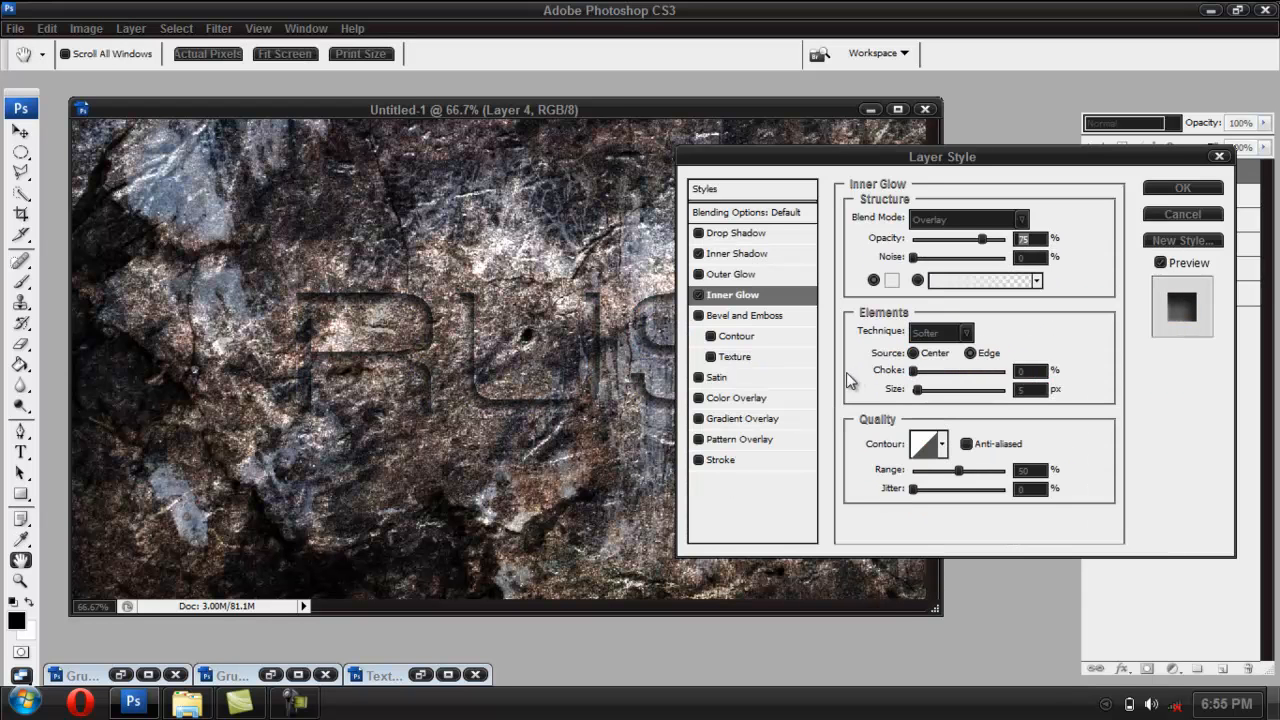
Add a Color Overlay to Layer 4 in the neutral gray #939393.
left_click(766, 399)
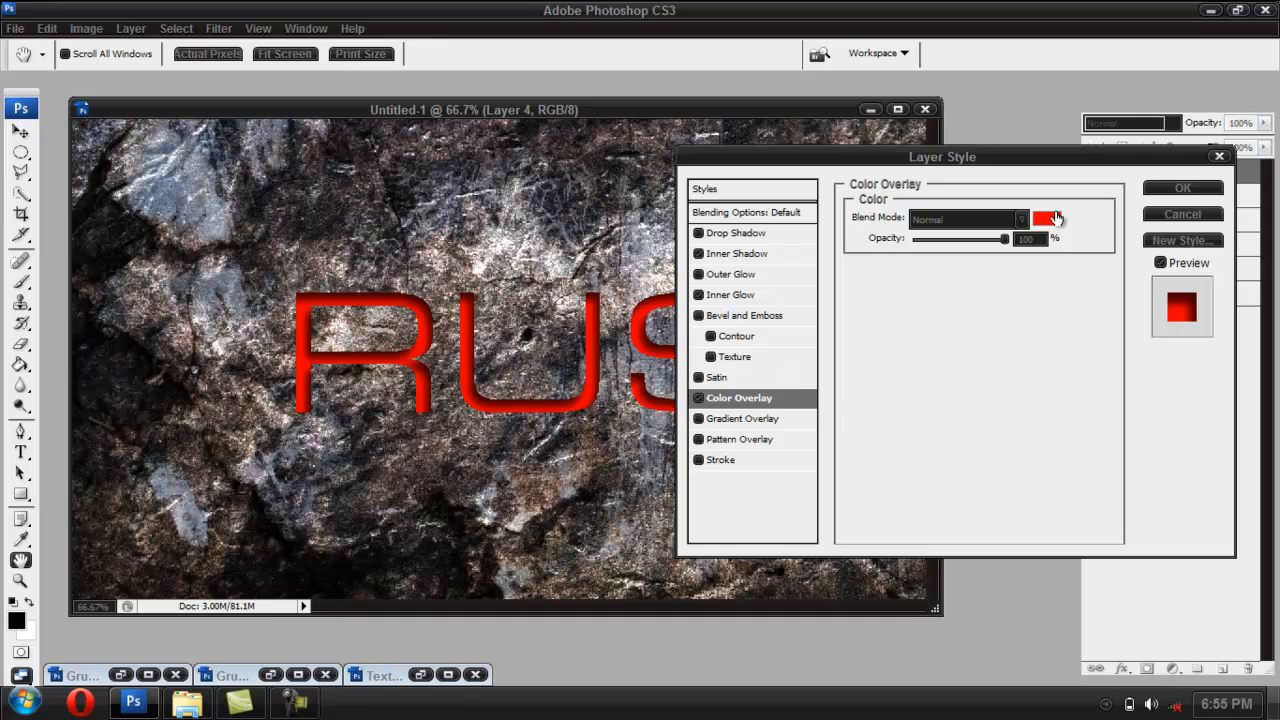
left_click(1047, 219)
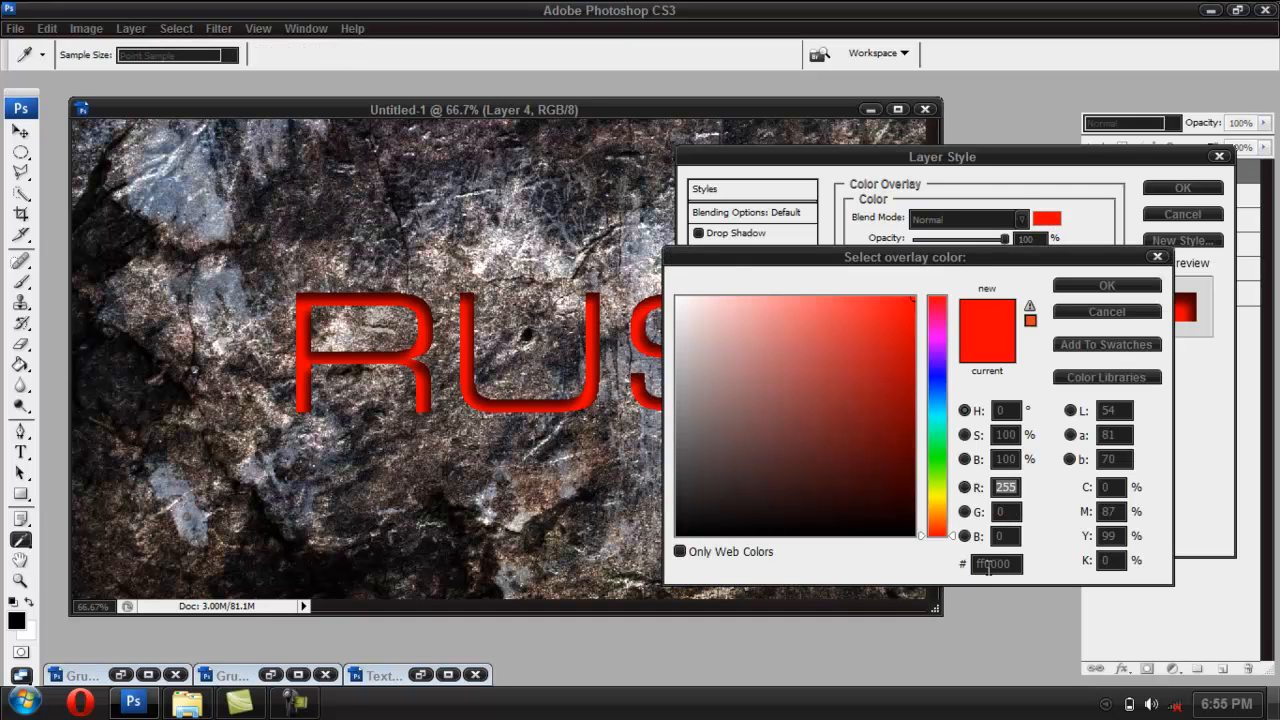
mouse_move(796, 348)
left_mouse_down()
mouse_move(672, 376)
mouse_move(642, 410)
left_mouse_up()
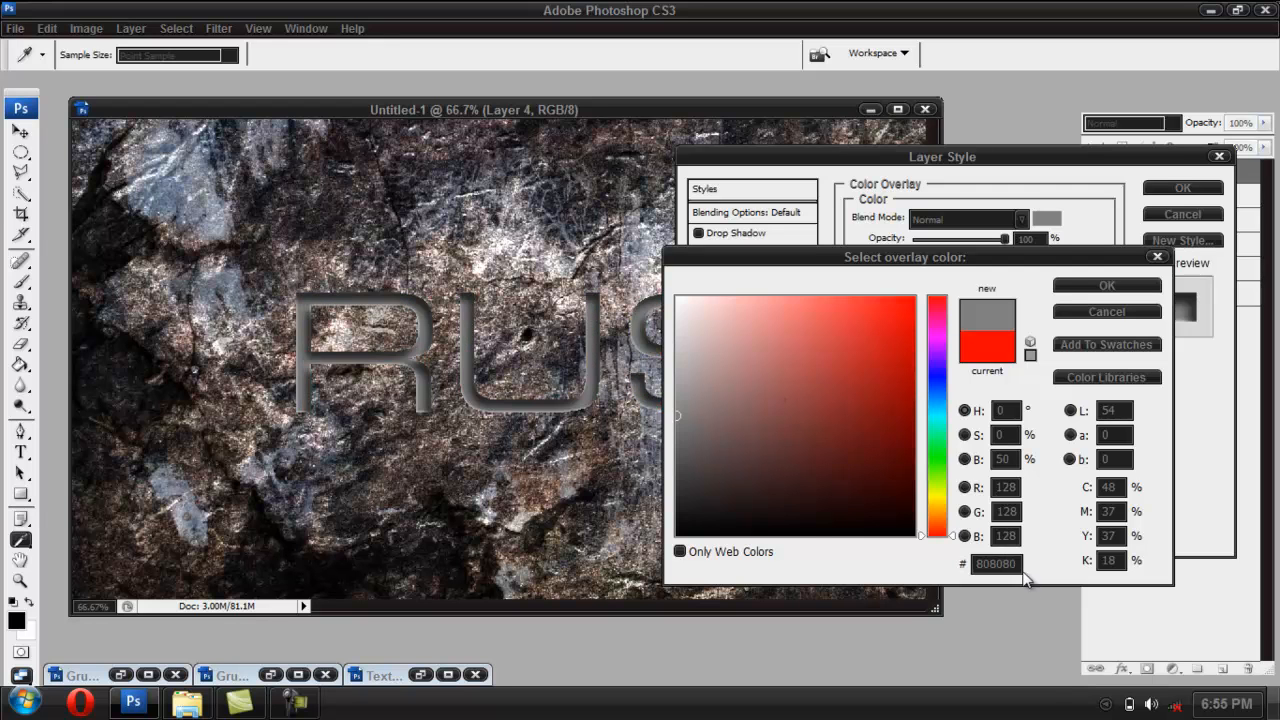
left_click(996, 563)
type("07489a")
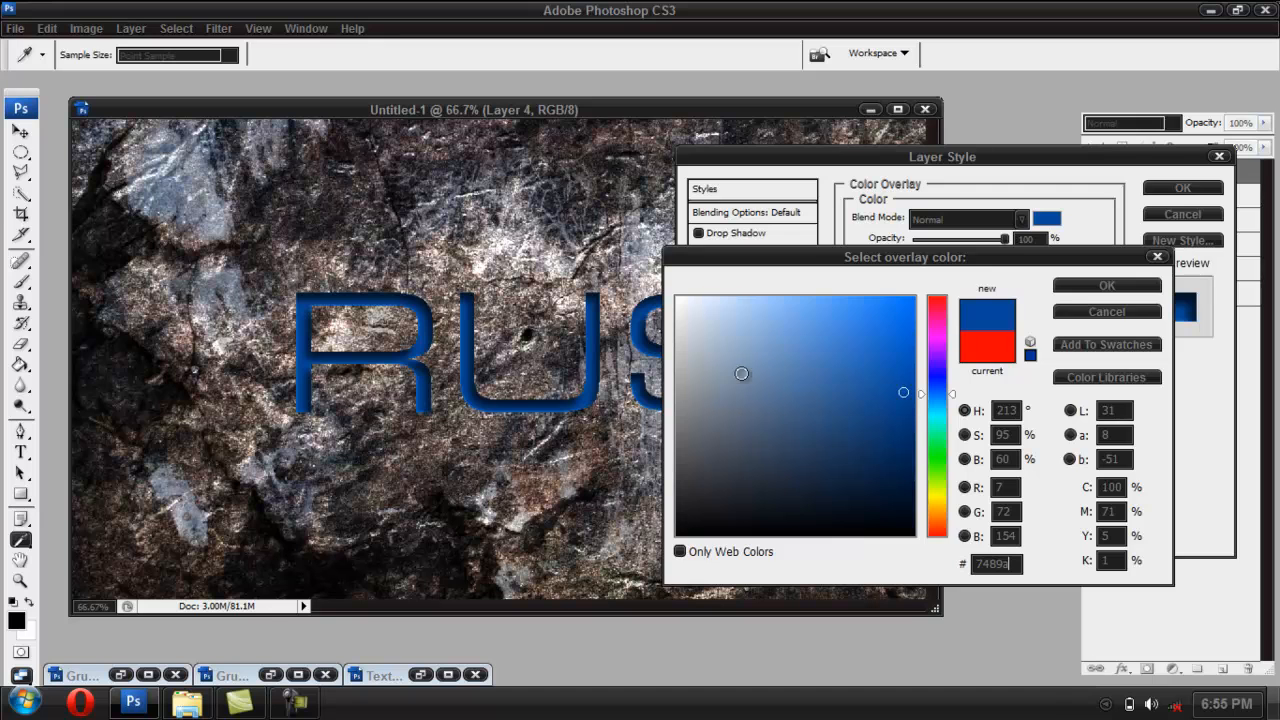
key("ctrl+a")
left_click(676, 397)
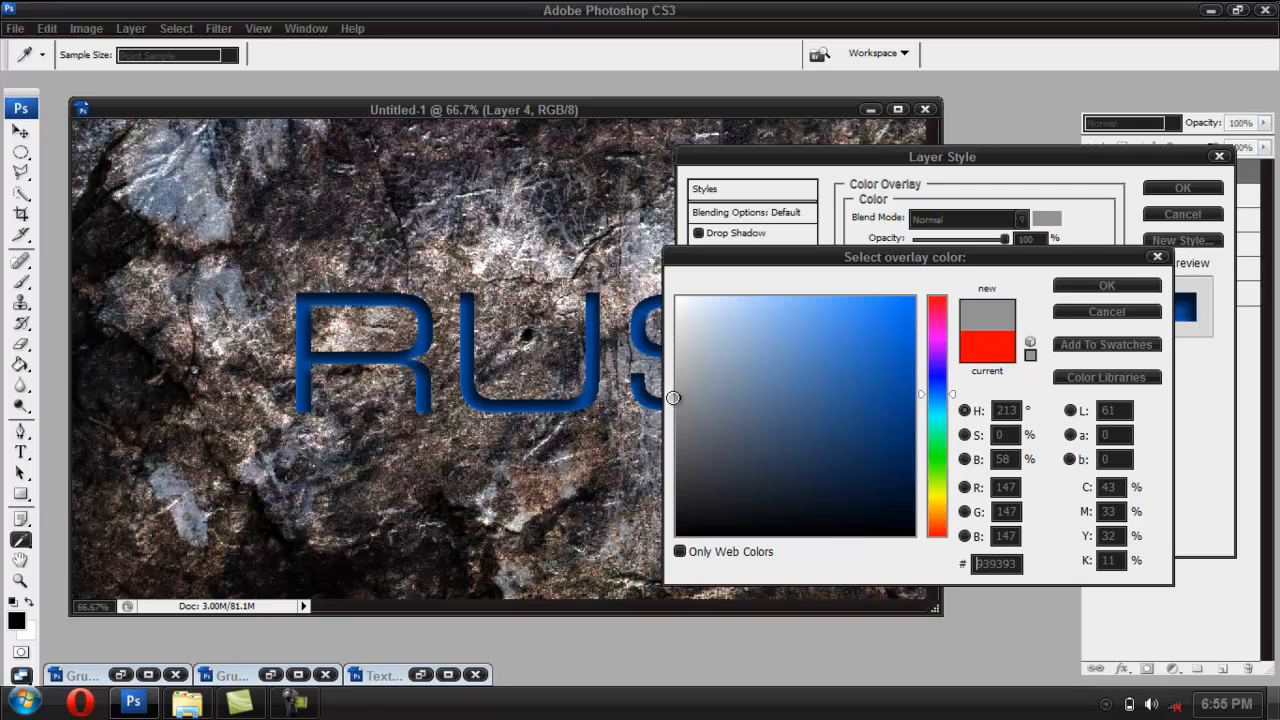
left_click(1080, 287)
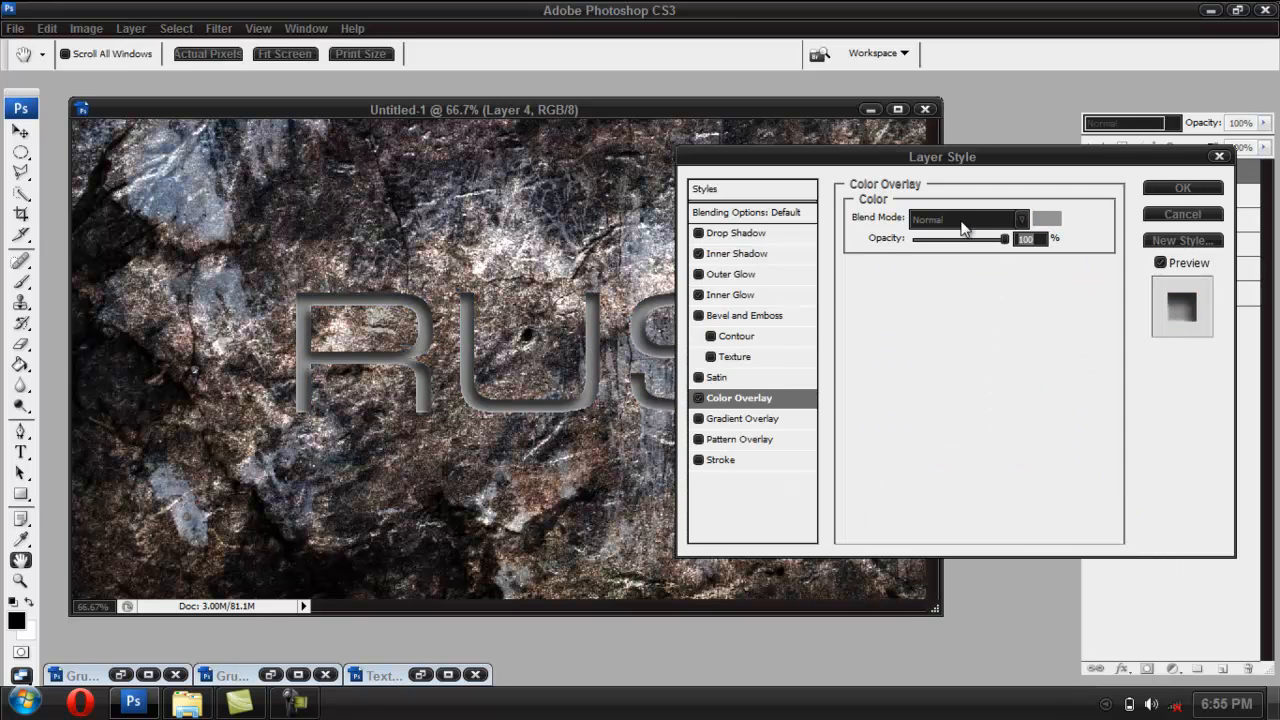
Set the Color Overlay on Layer 4 to Soft Light at 50% opacity, apply the layer style and collapse the layer's effects list.
left_click(958, 220)
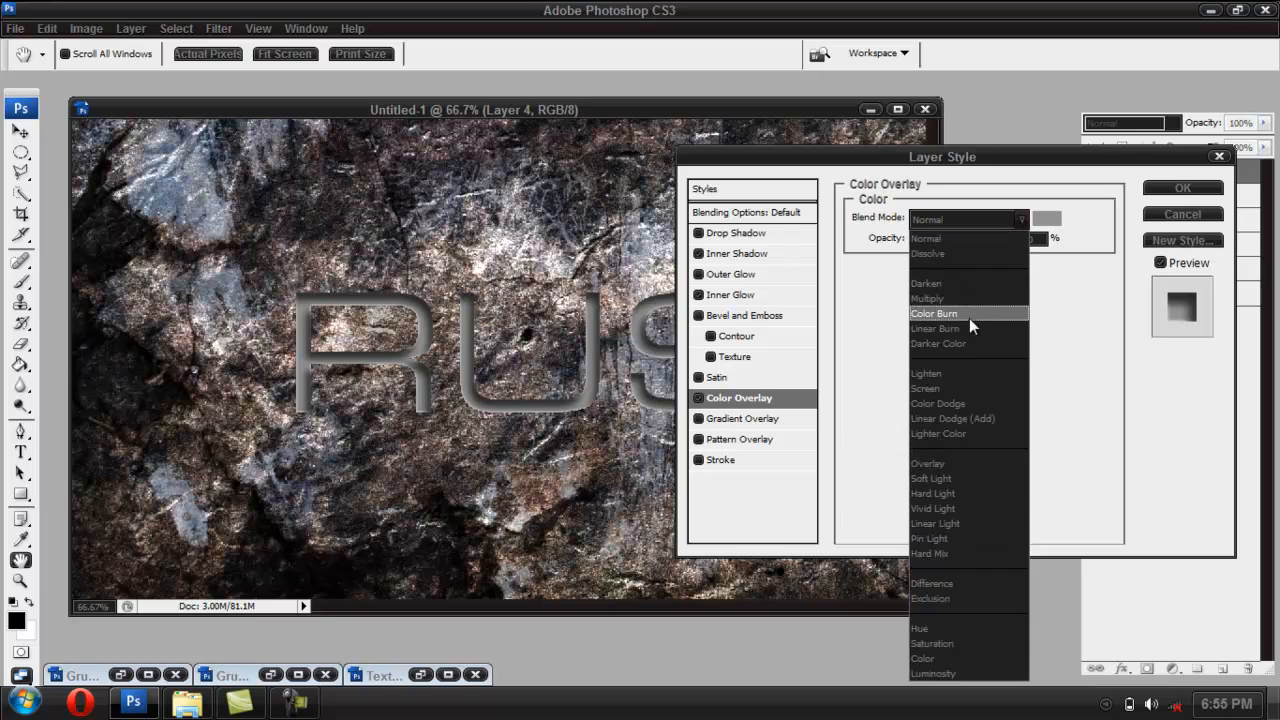
left_click(955, 480)
left_click(1017, 238)
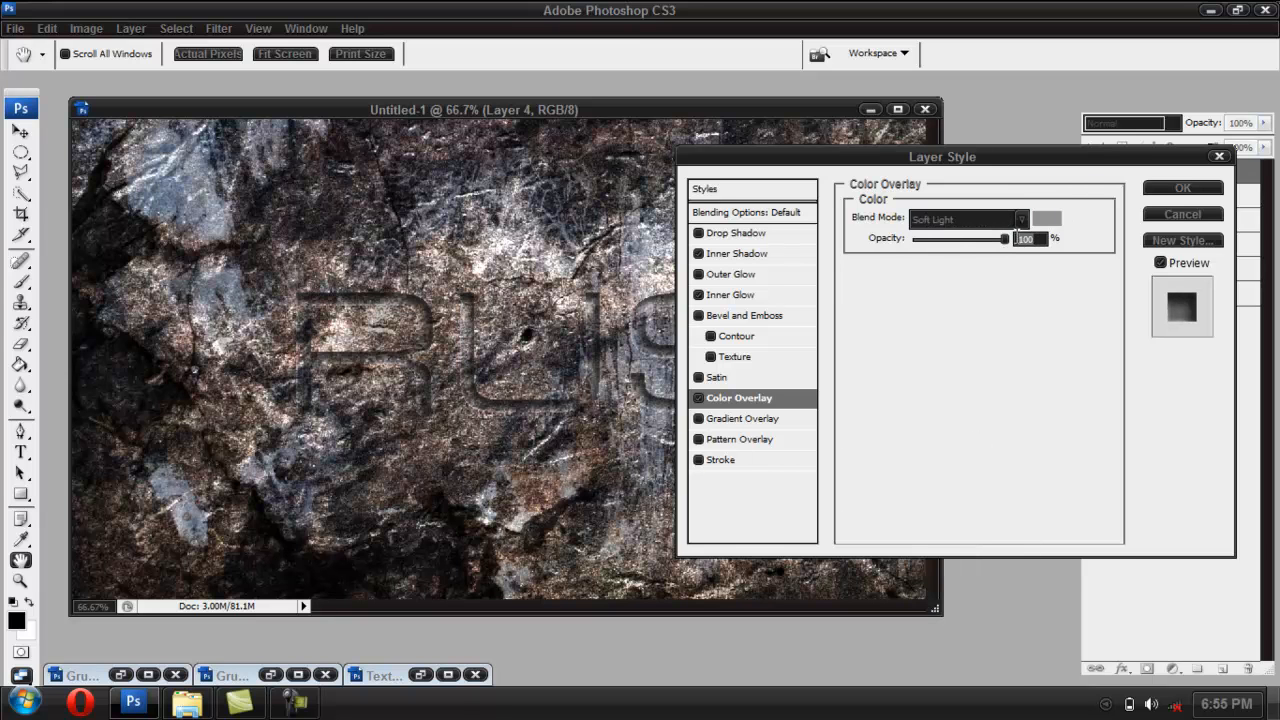
type("50")
left_click(1180, 190)
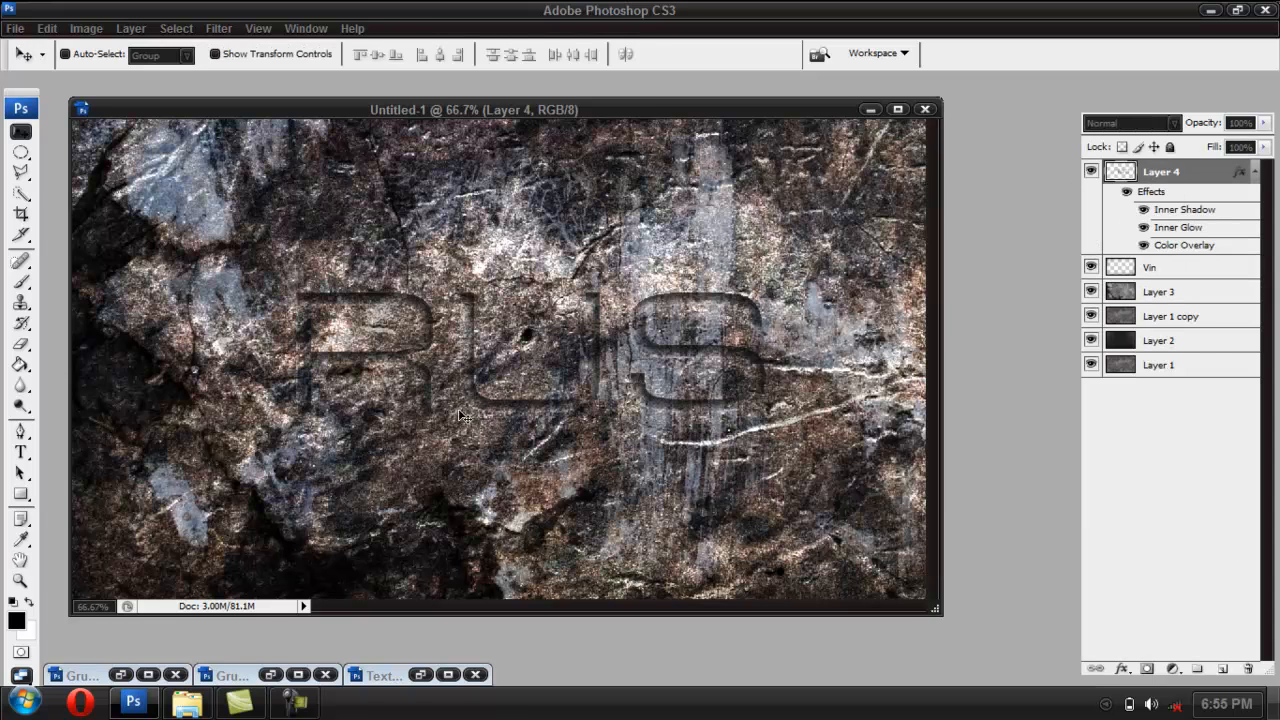
left_click(1255, 176)
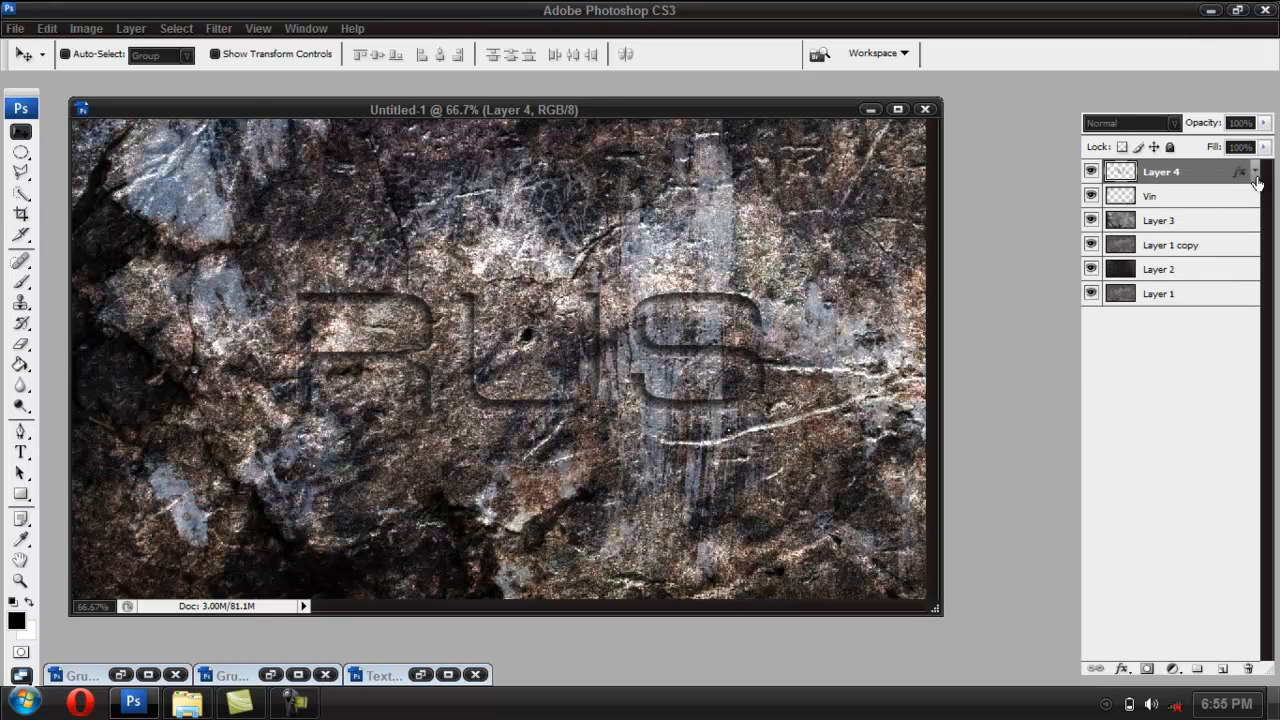
Apply a Curves adjustment to Layer 4 with RGB curve points at input 58, output 86 and input 208, output 185.
left_click(86, 28)
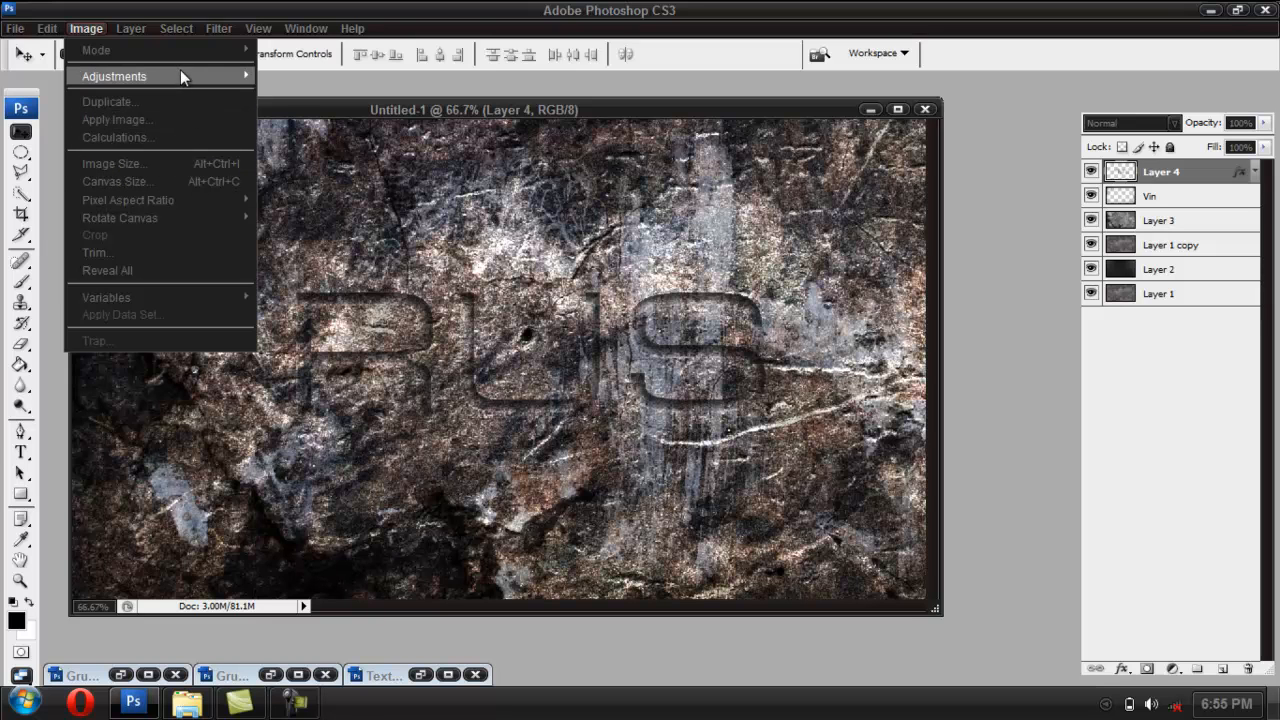
mouse_move(180, 72)
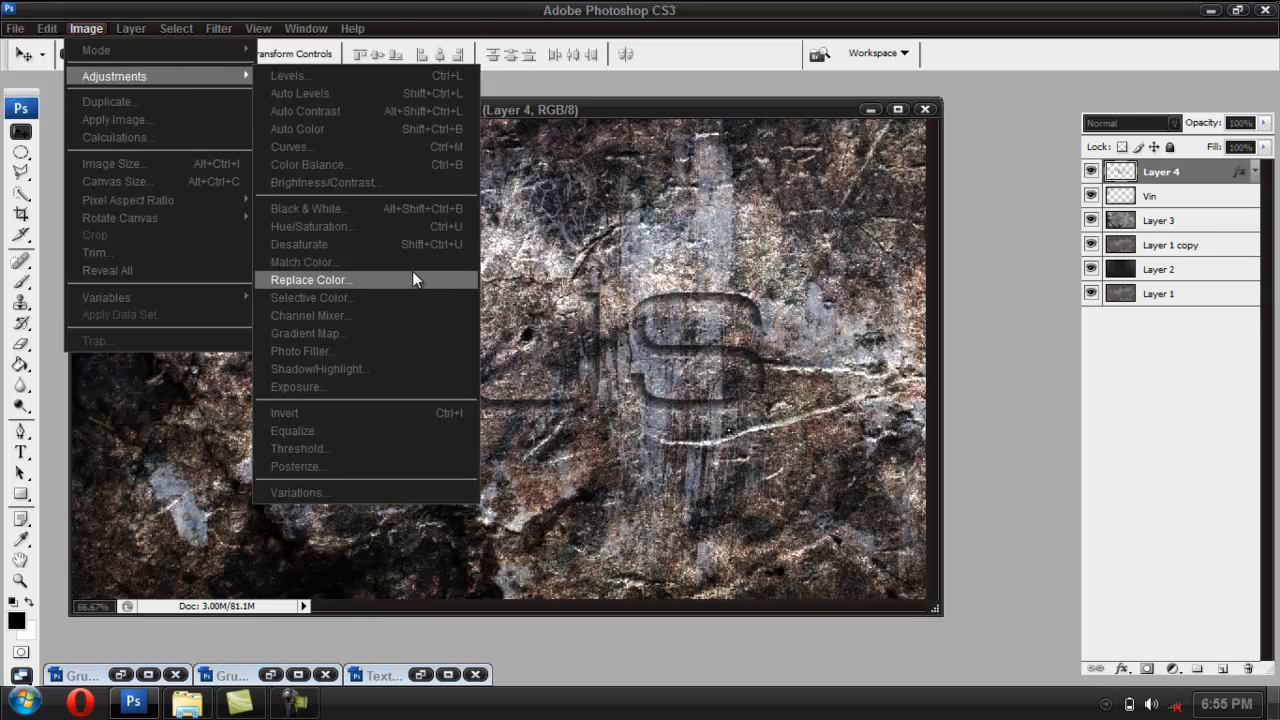
left_click(387, 149)
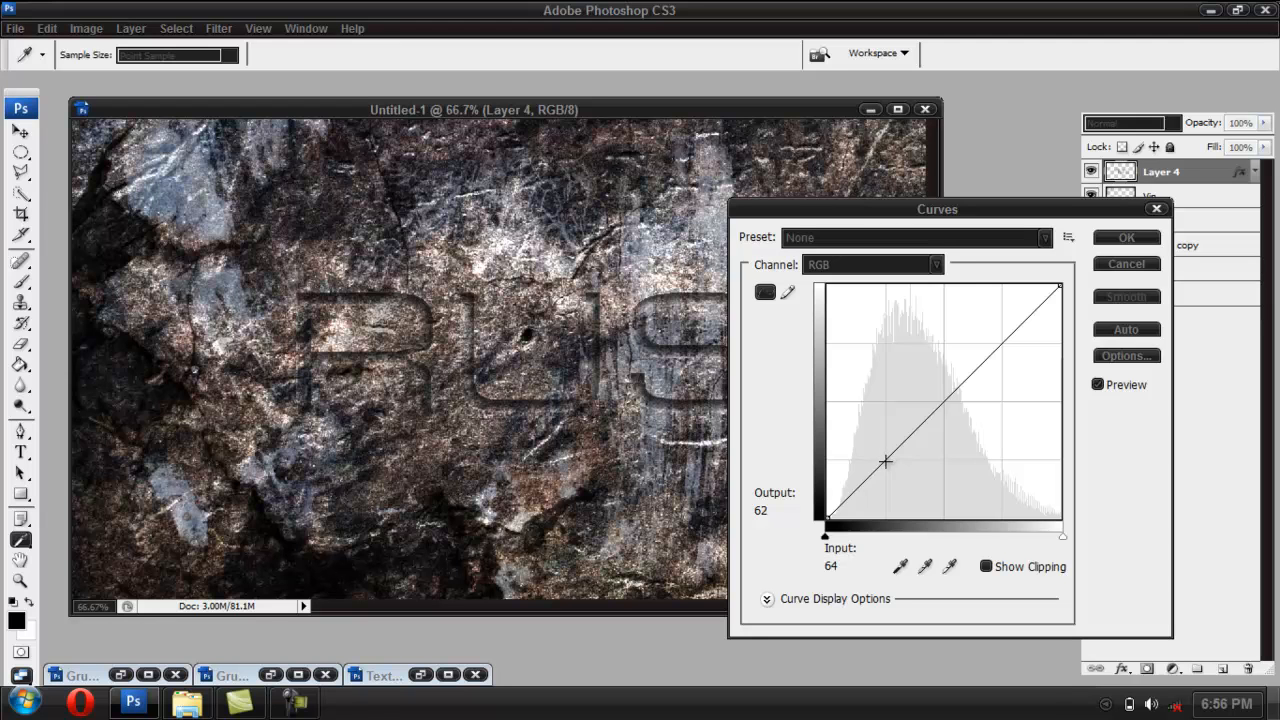
left_click_drag(885, 460, 856, 428)
left_click_drag(933, 300, 993, 365)
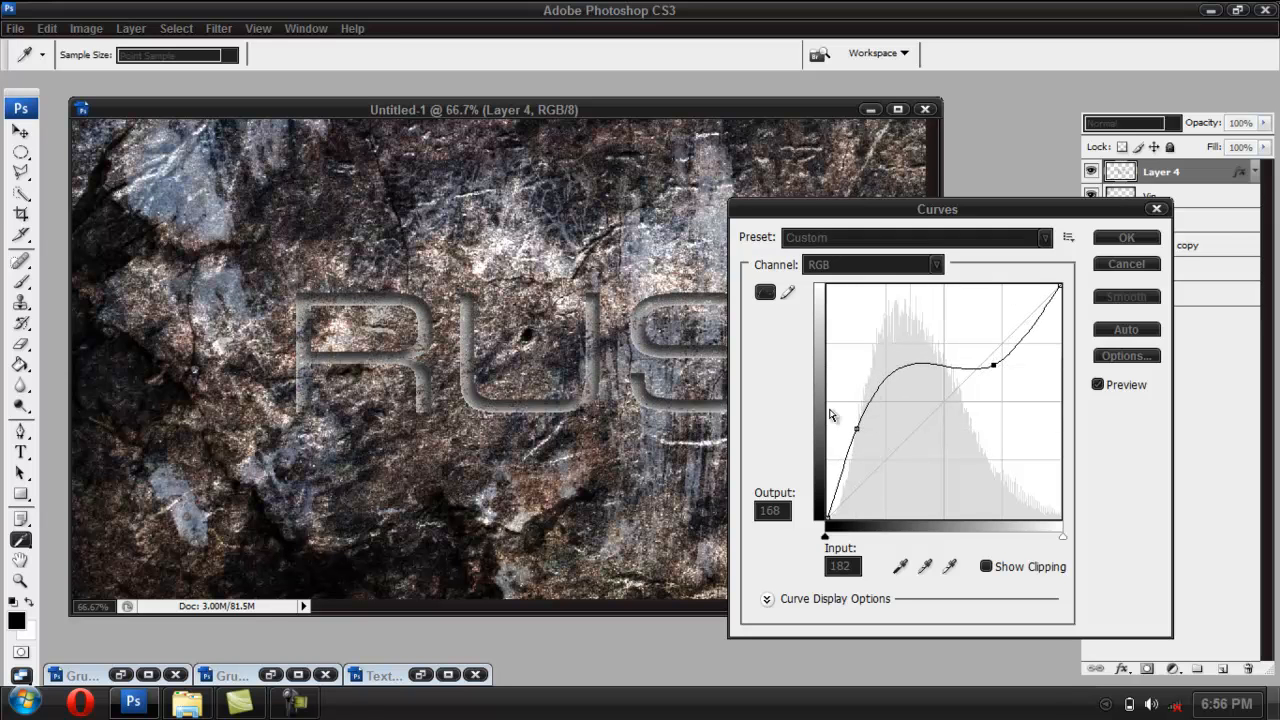
left_click_drag(993, 365, 1010, 384)
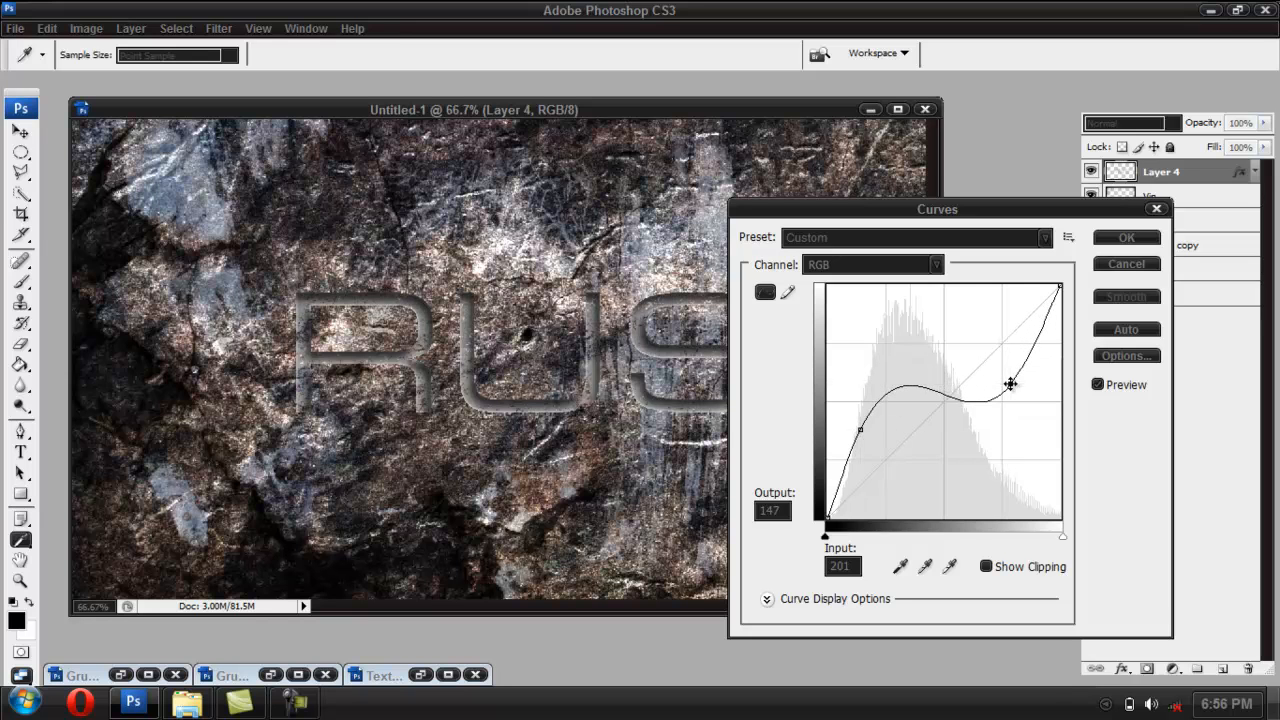
mouse_move(861, 430)
left_mouse_down()
mouse_move(852, 424)
mouse_move(876, 415)
mouse_move(884, 431)
left_mouse_up()
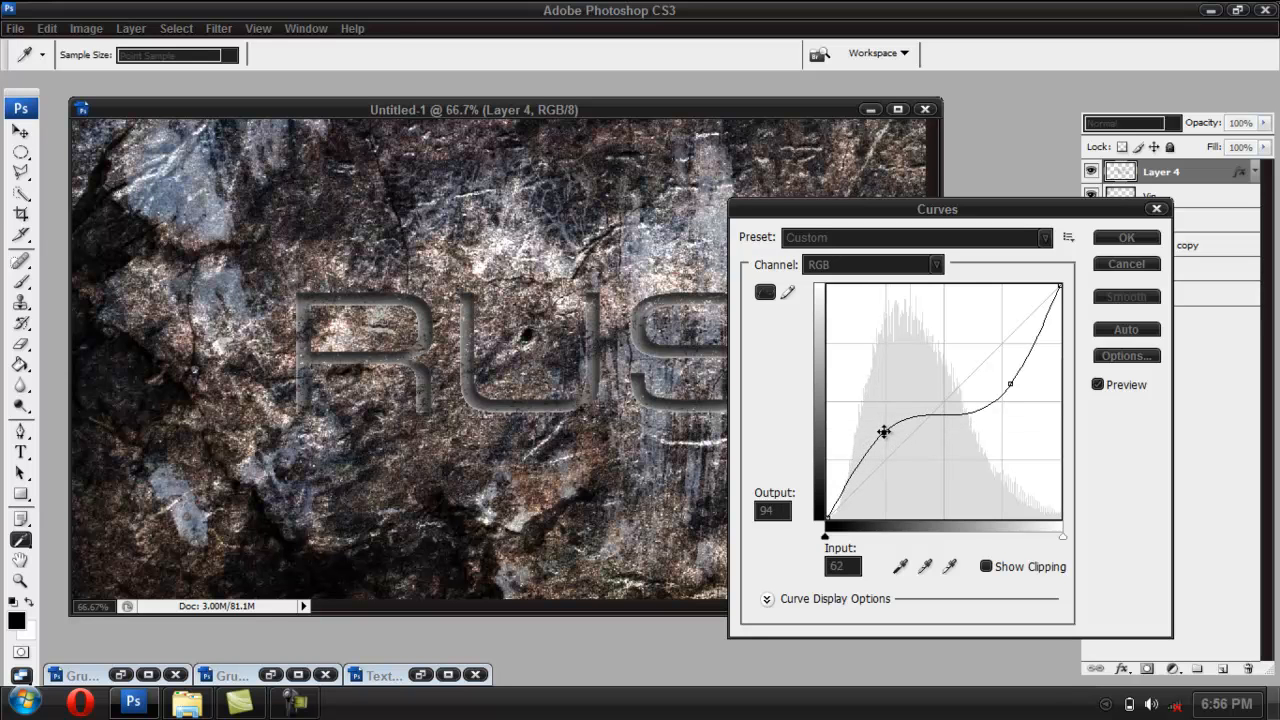
left_click_drag(1010, 390, 1011, 357)
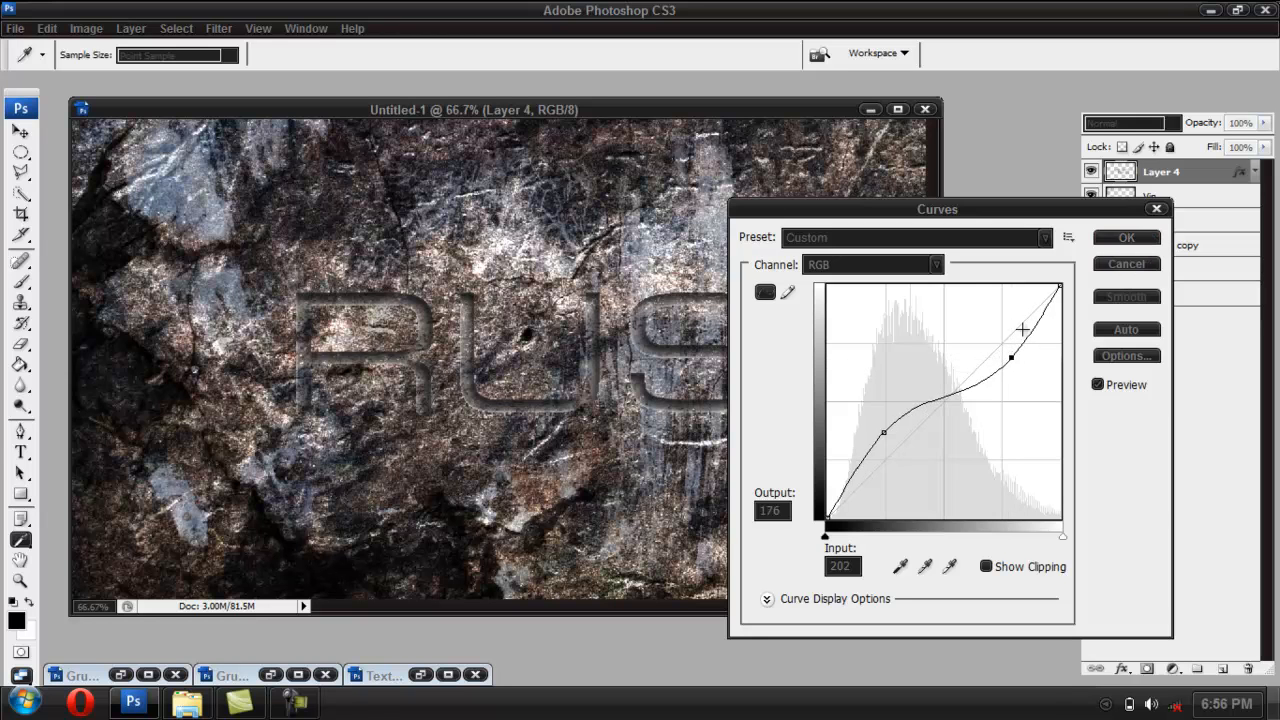
left_click_drag(1011, 357, 1016, 349)
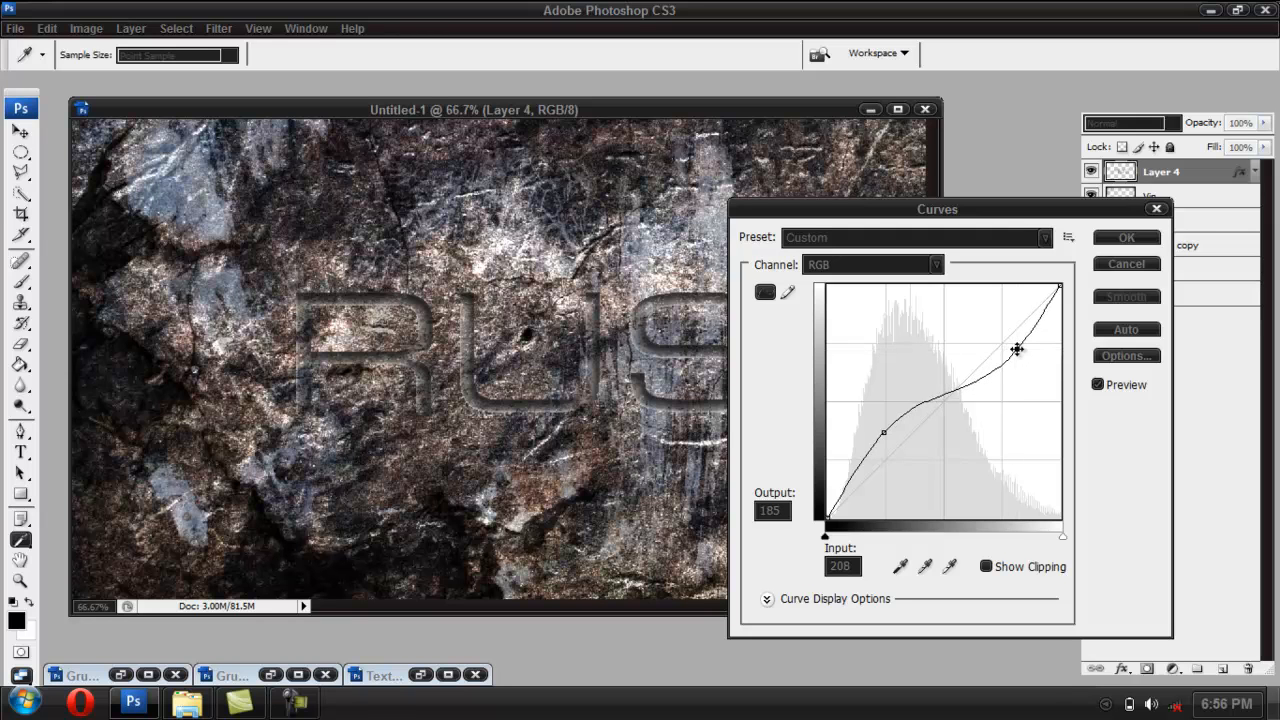
left_click_drag(883, 432, 879, 439)
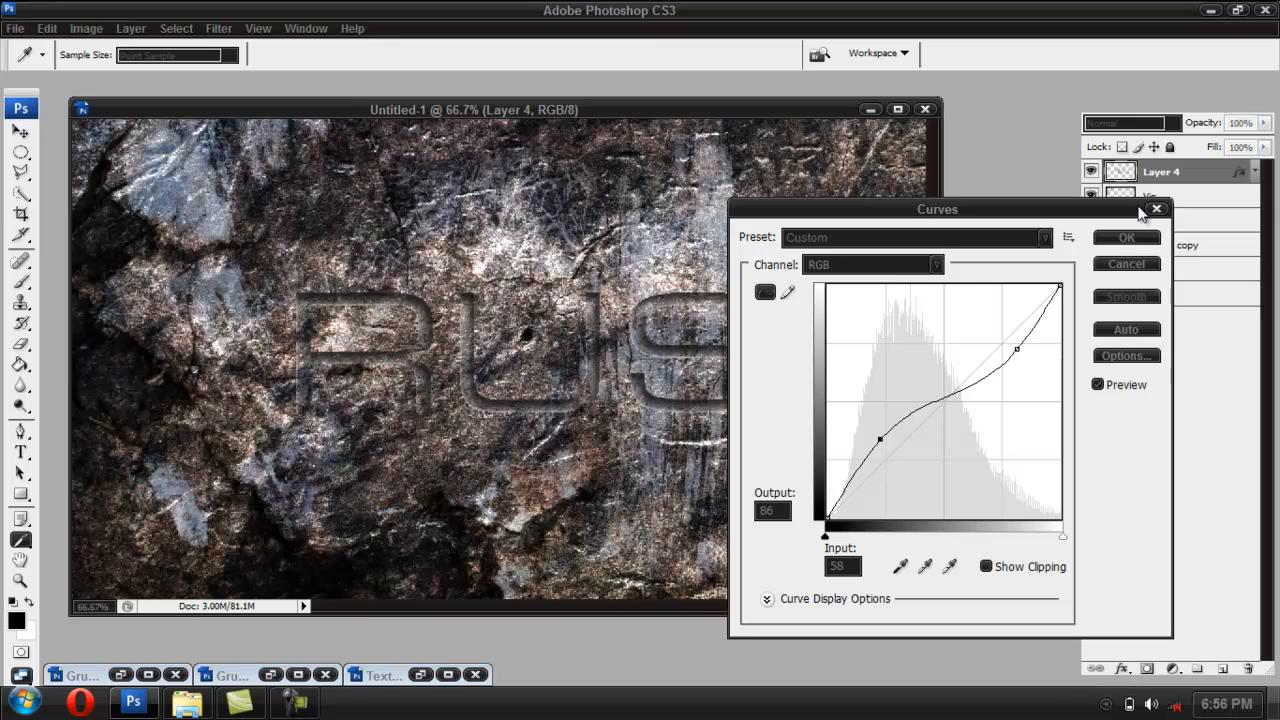
left_click(1126, 237)
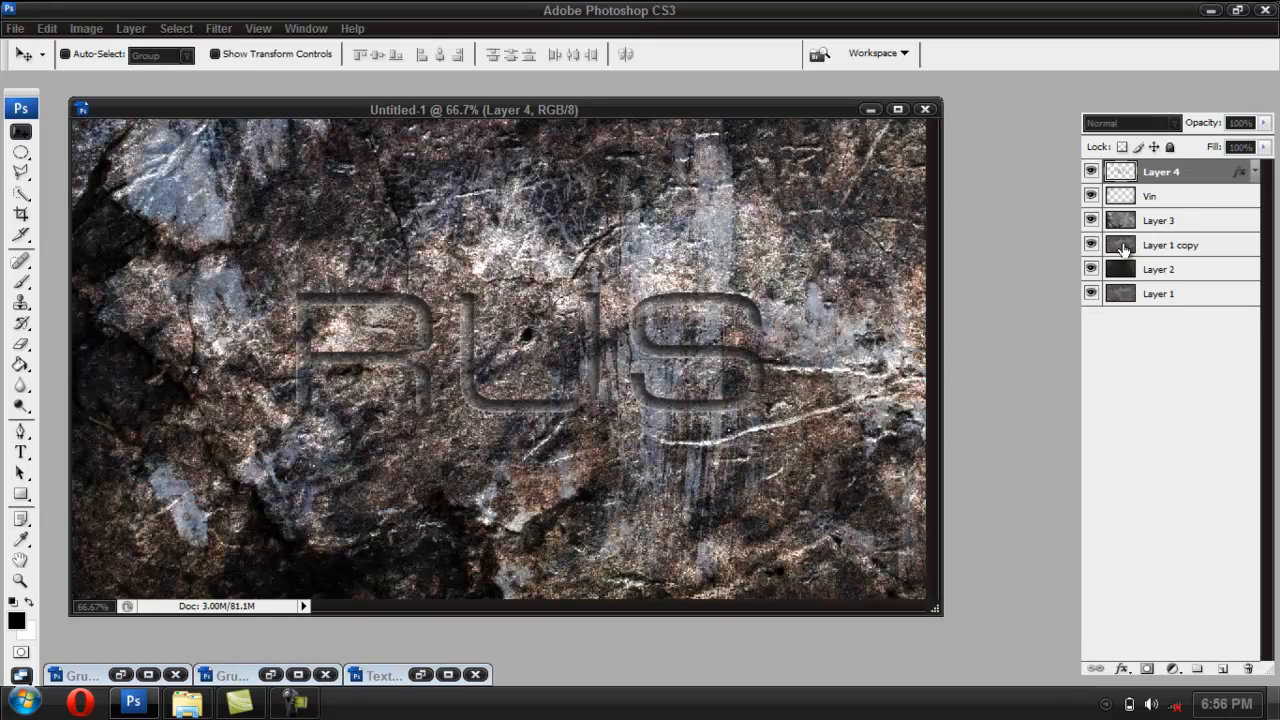